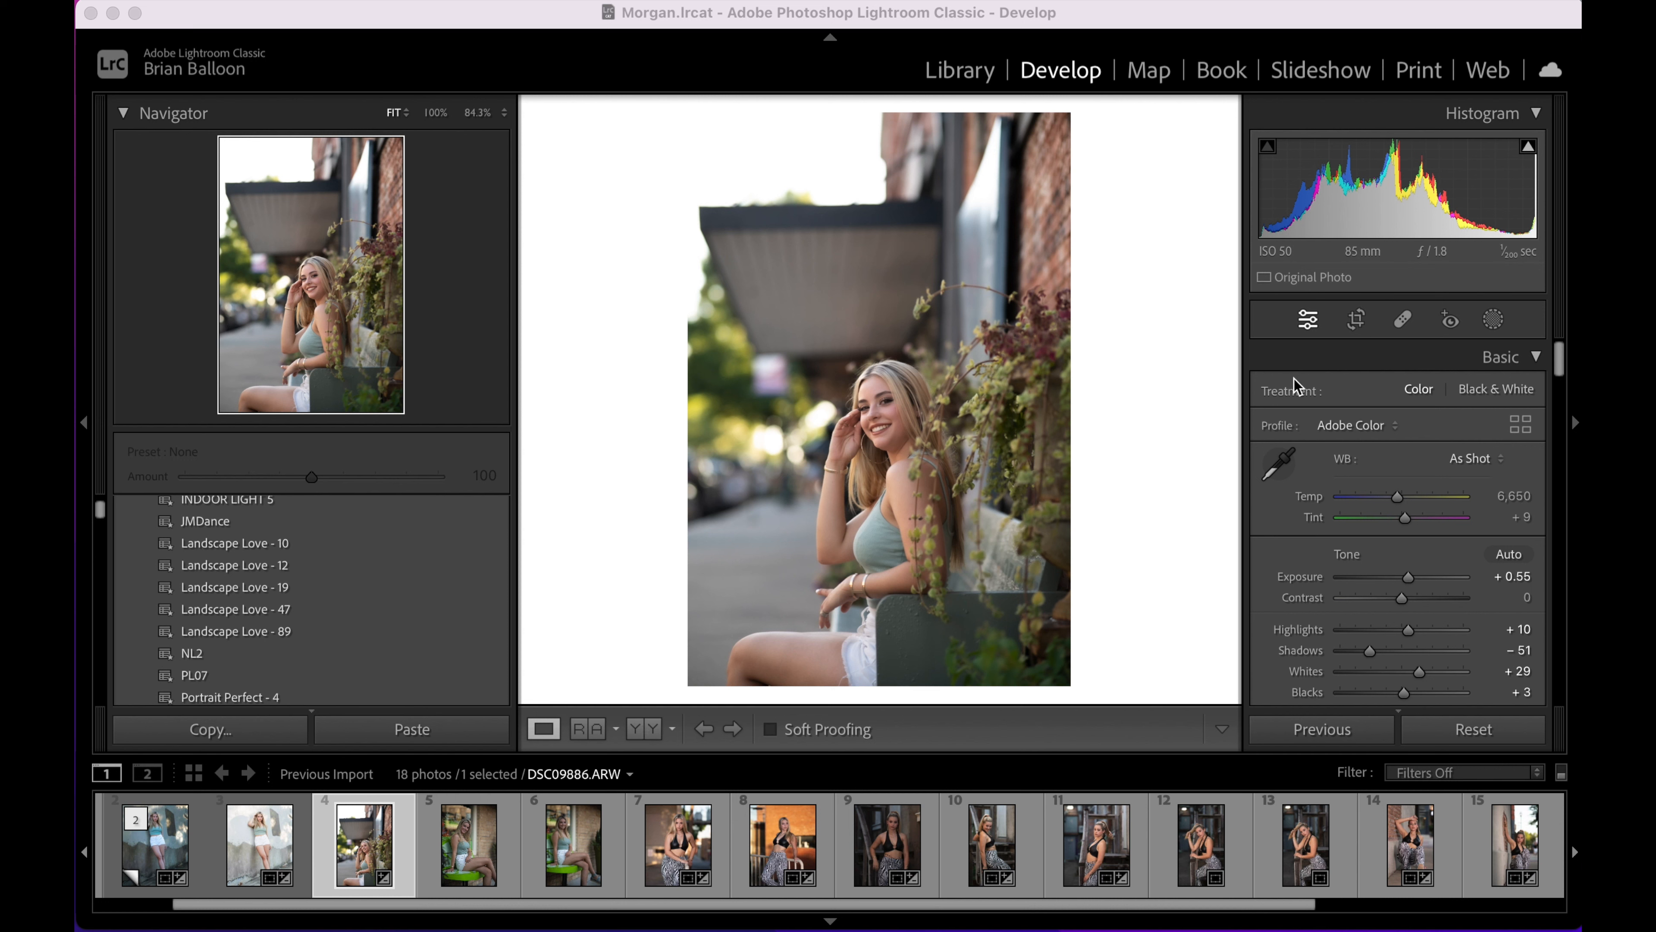
# Step: Set the photo's white balance to Temp 6,804 and Tint +13, and raise Exposure to +0.70
pyautogui.moveTo(1401, 506)
pyautogui.mouseDown()
pyautogui.moveTo(1378, 504)
pyautogui.moveTo(1401, 510)
pyautogui.mouseUp()
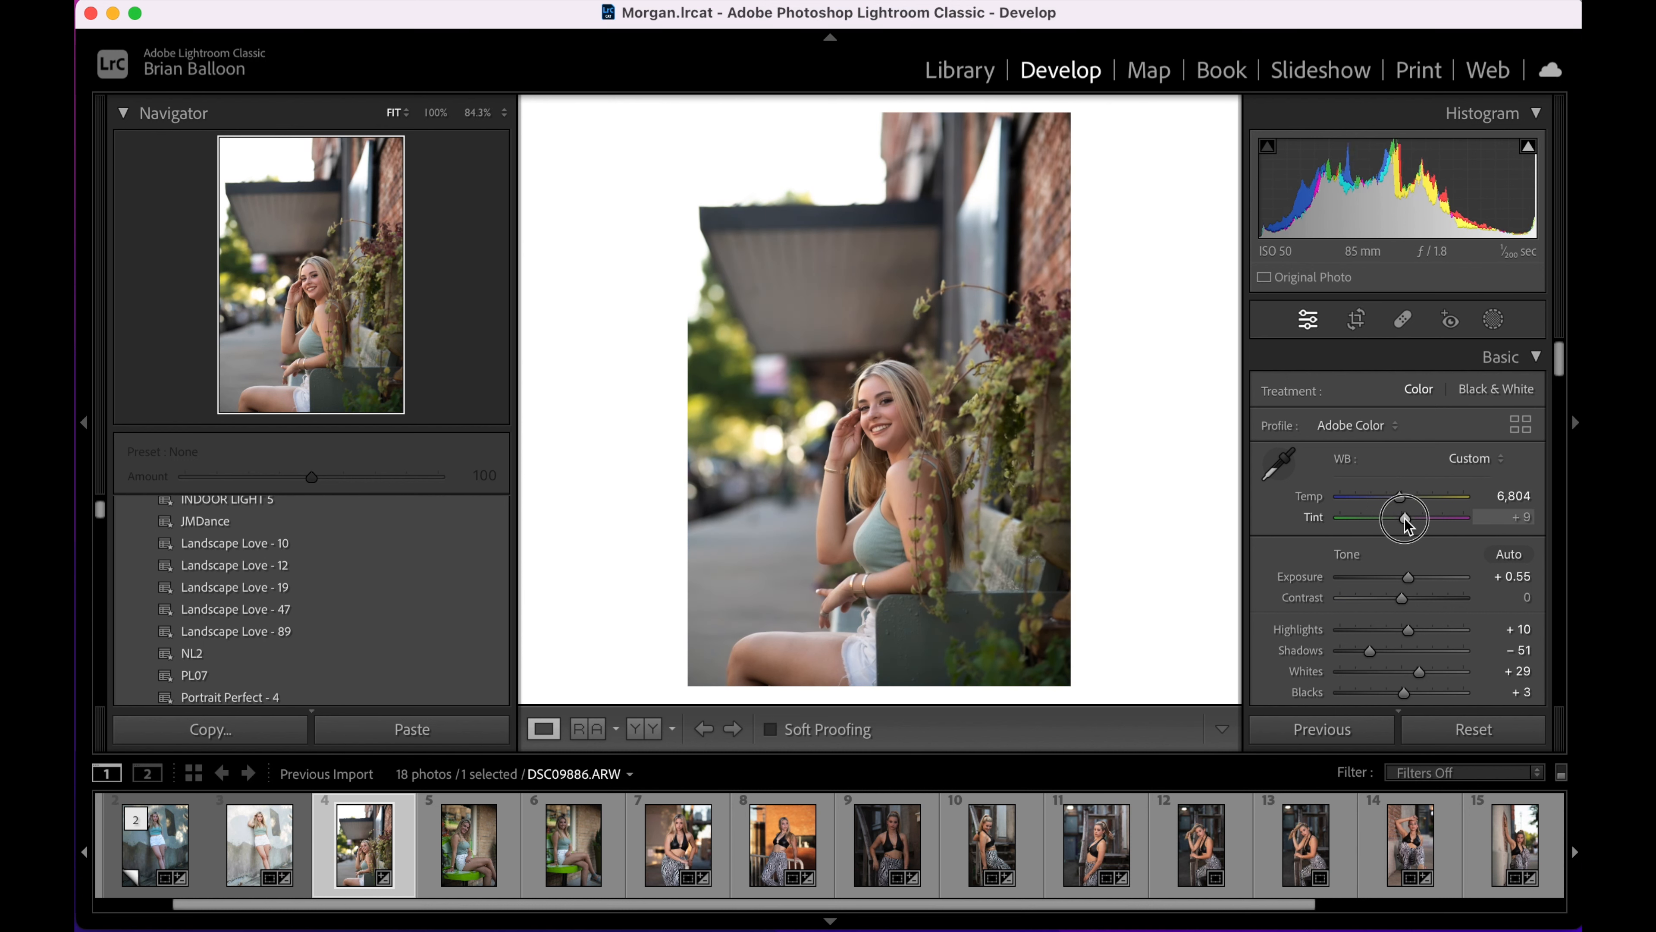
pyautogui.moveTo(1405, 521); pyautogui.dragTo(1407, 519)
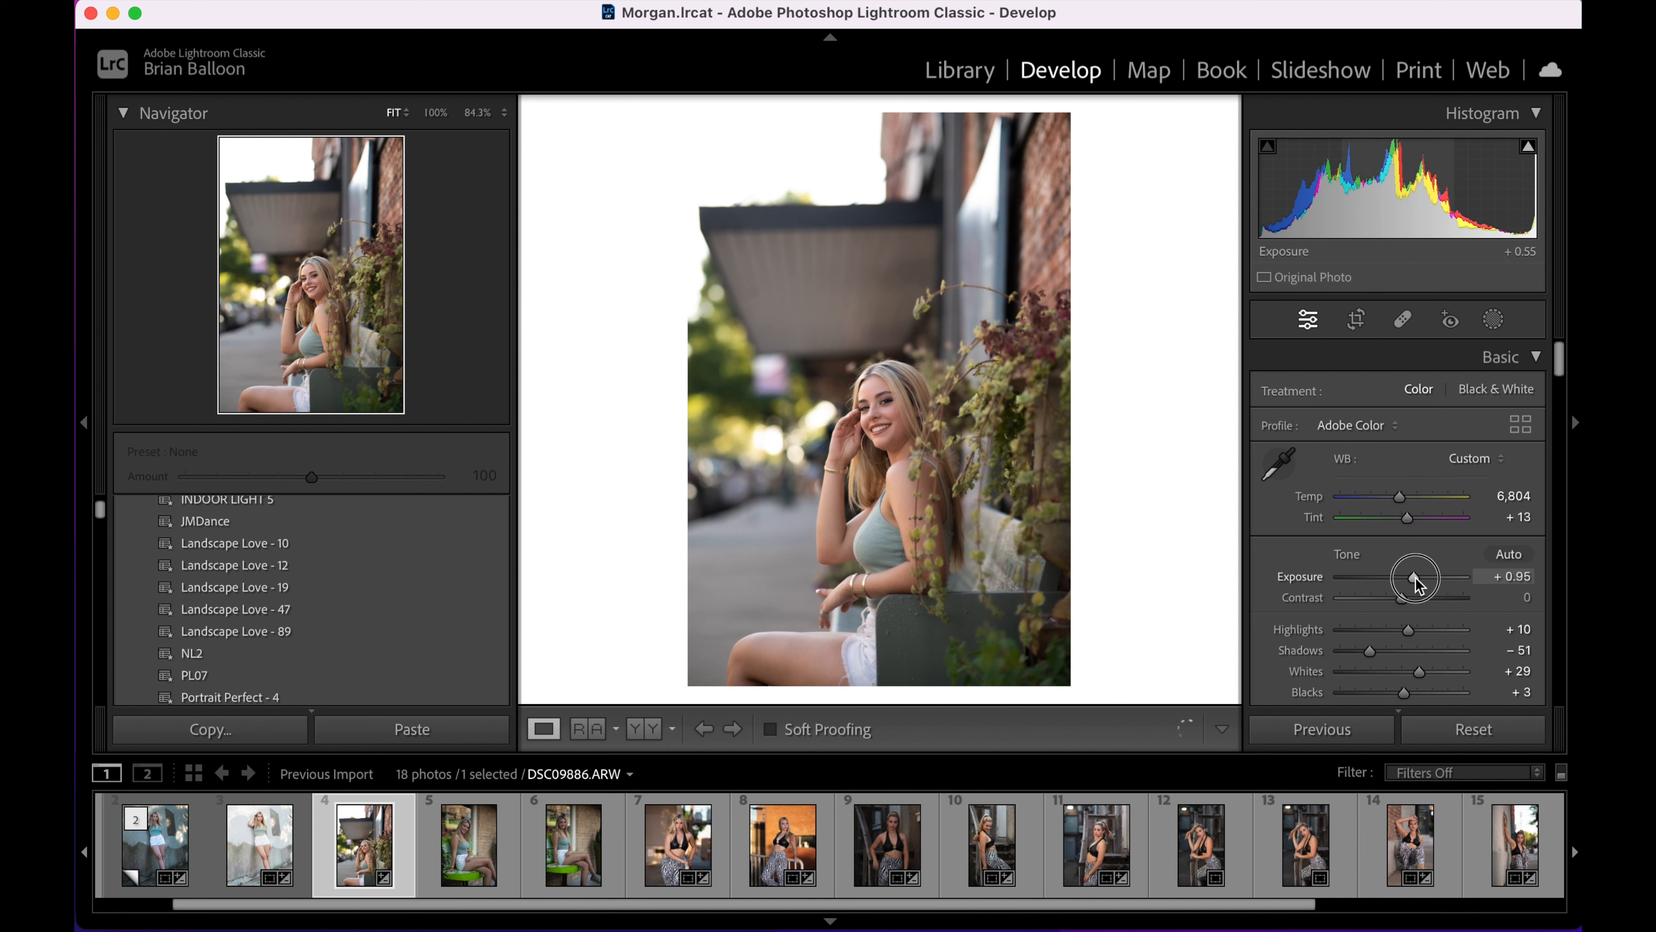
pyautogui.moveTo(1414, 578); pyautogui.dragTo(1410, 580)
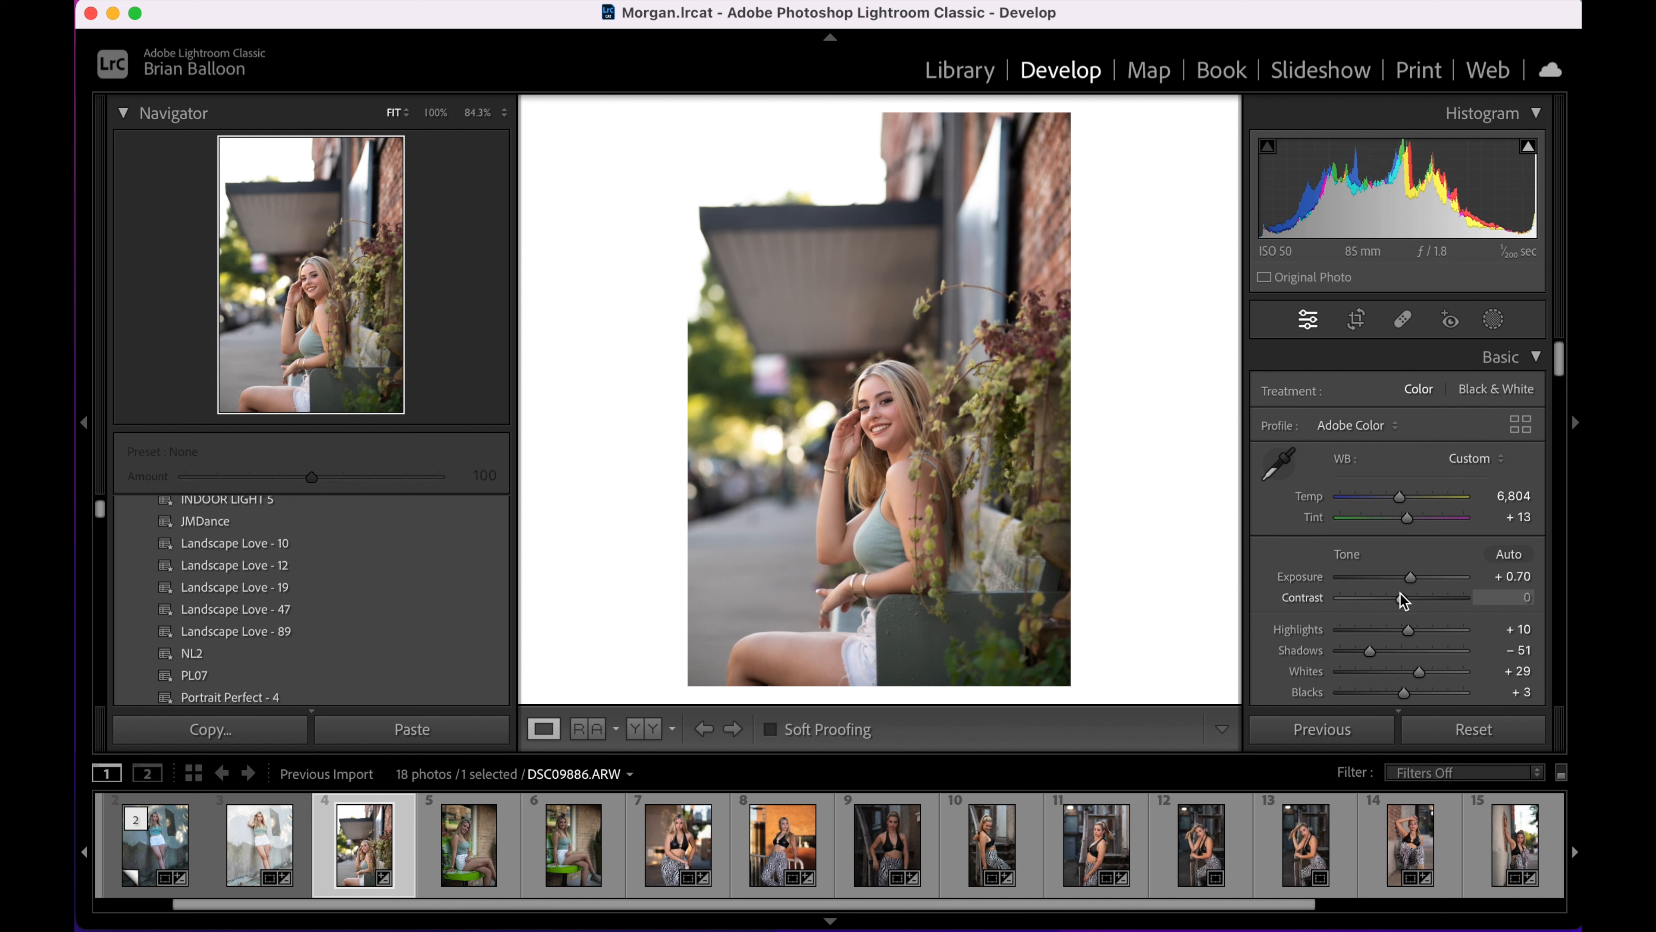
# Step: Set Highlights to +15, Shadows to −48 and Whites to +20, and lower the Blacks to −12
pyautogui.moveTo(1411, 630); pyautogui.dragTo(1415, 680)
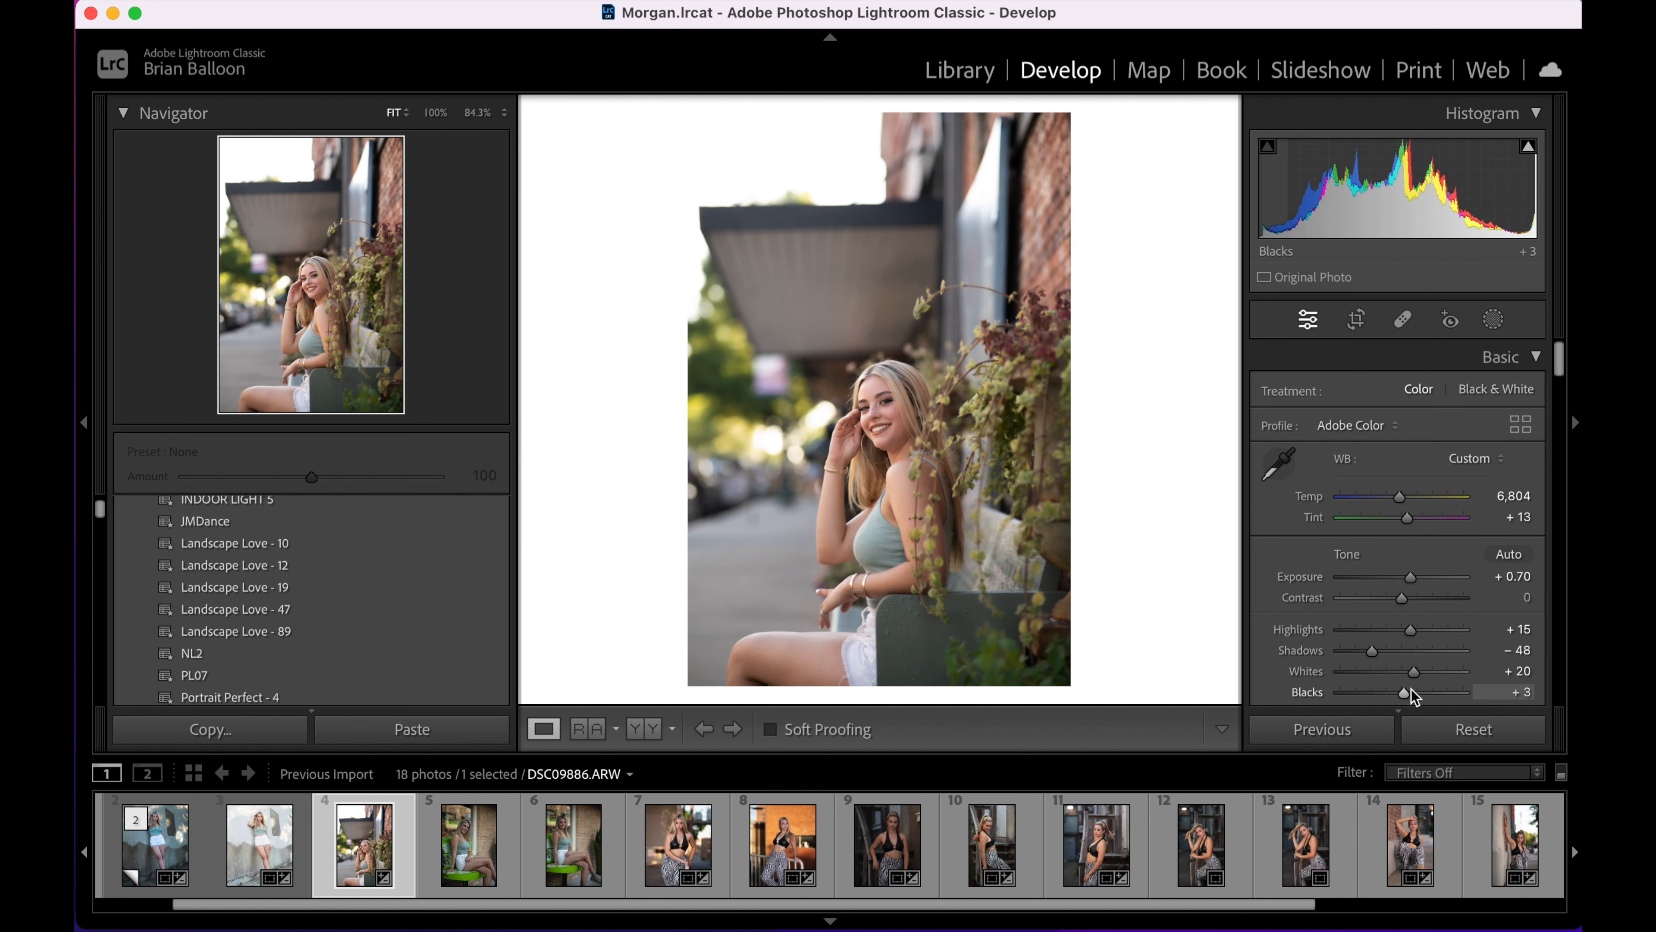
pyautogui.moveTo(1406, 693); pyautogui.dragTo(1398, 696)
# Step: Set Texture to −4 and check the effect on the woman's face up close
pyautogui.scroll(-5, 1555, 503)
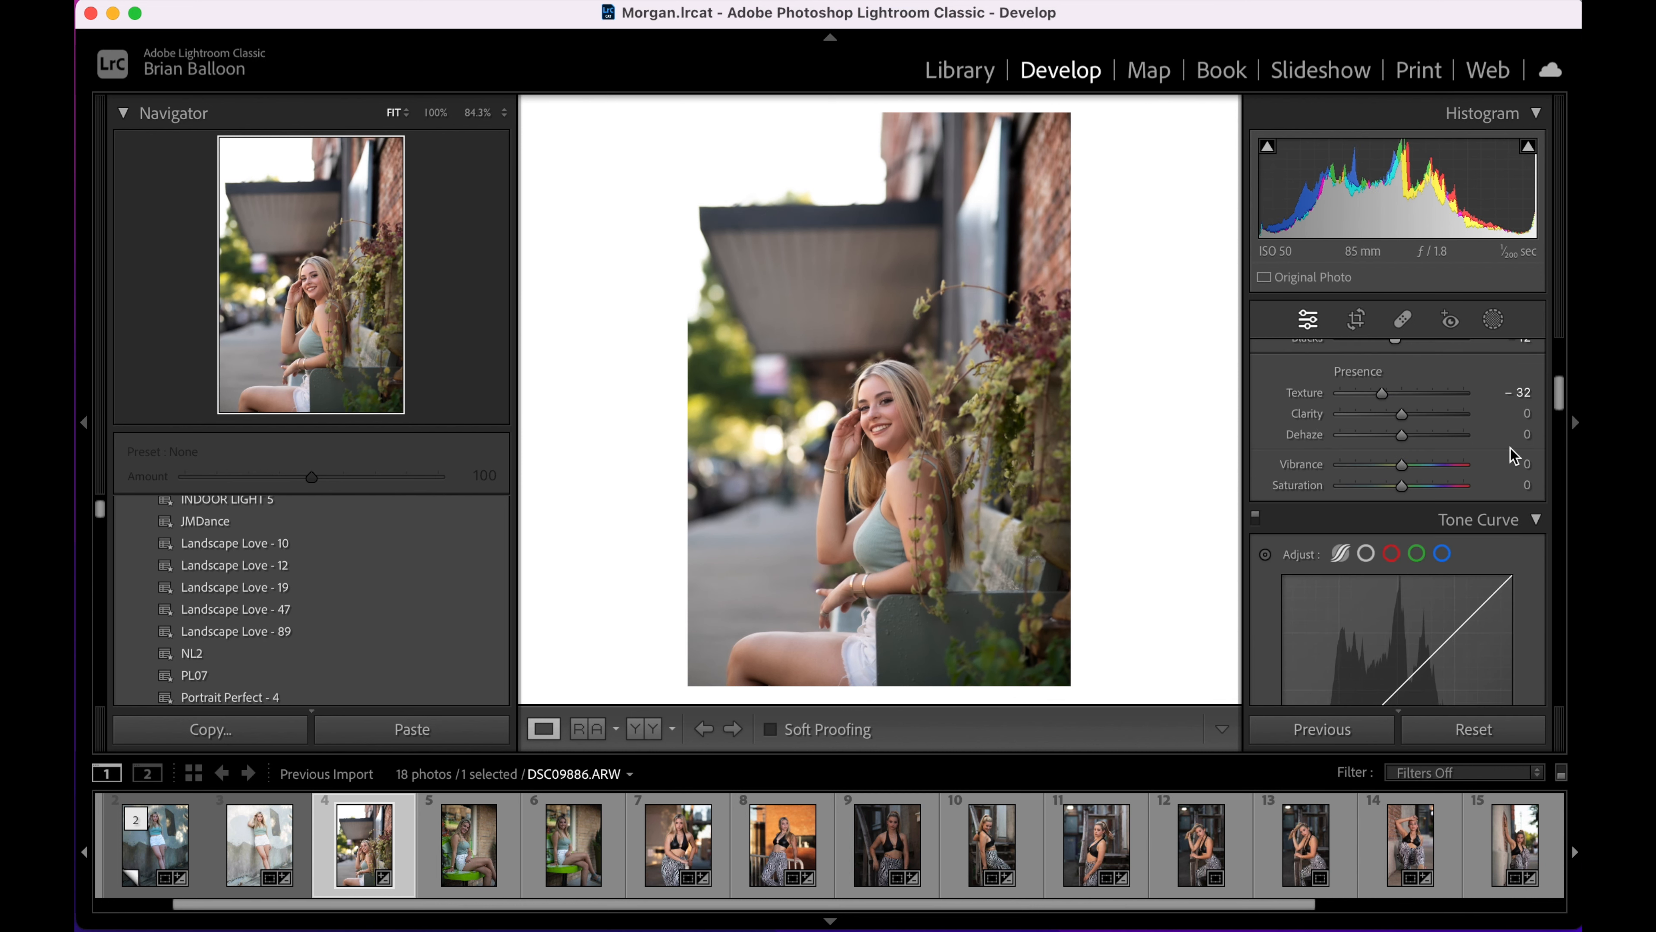
pyautogui.moveTo(1403, 394); pyautogui.dragTo(1406, 395)
pyautogui.click(903, 443)
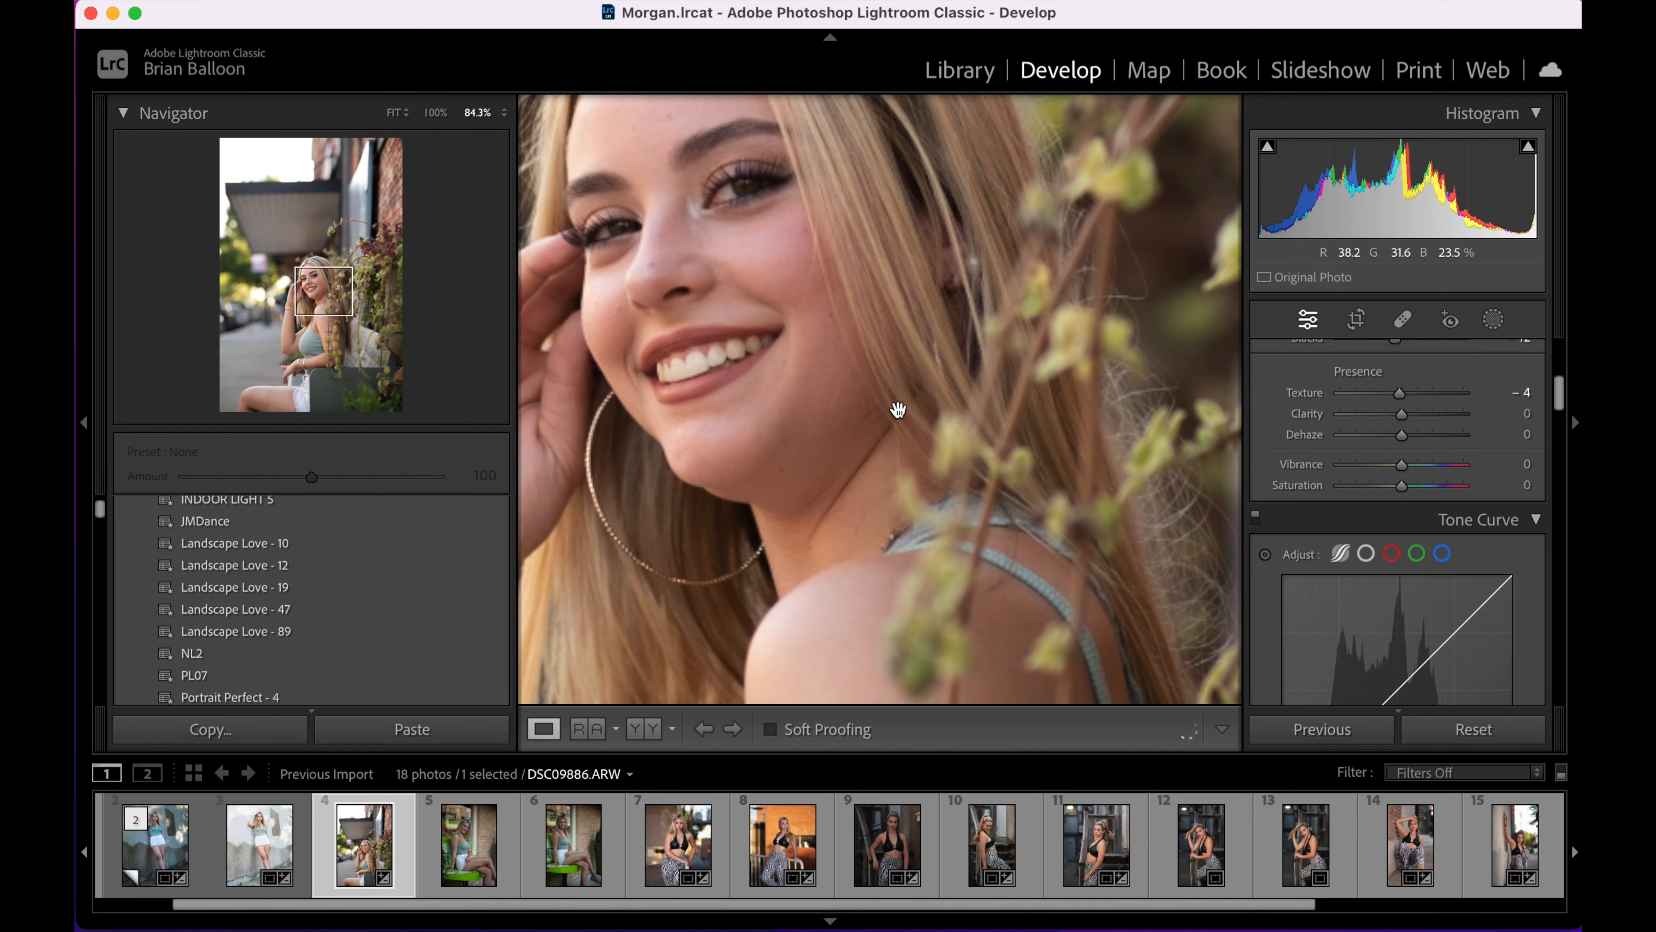
pyautogui.click(783, 264)
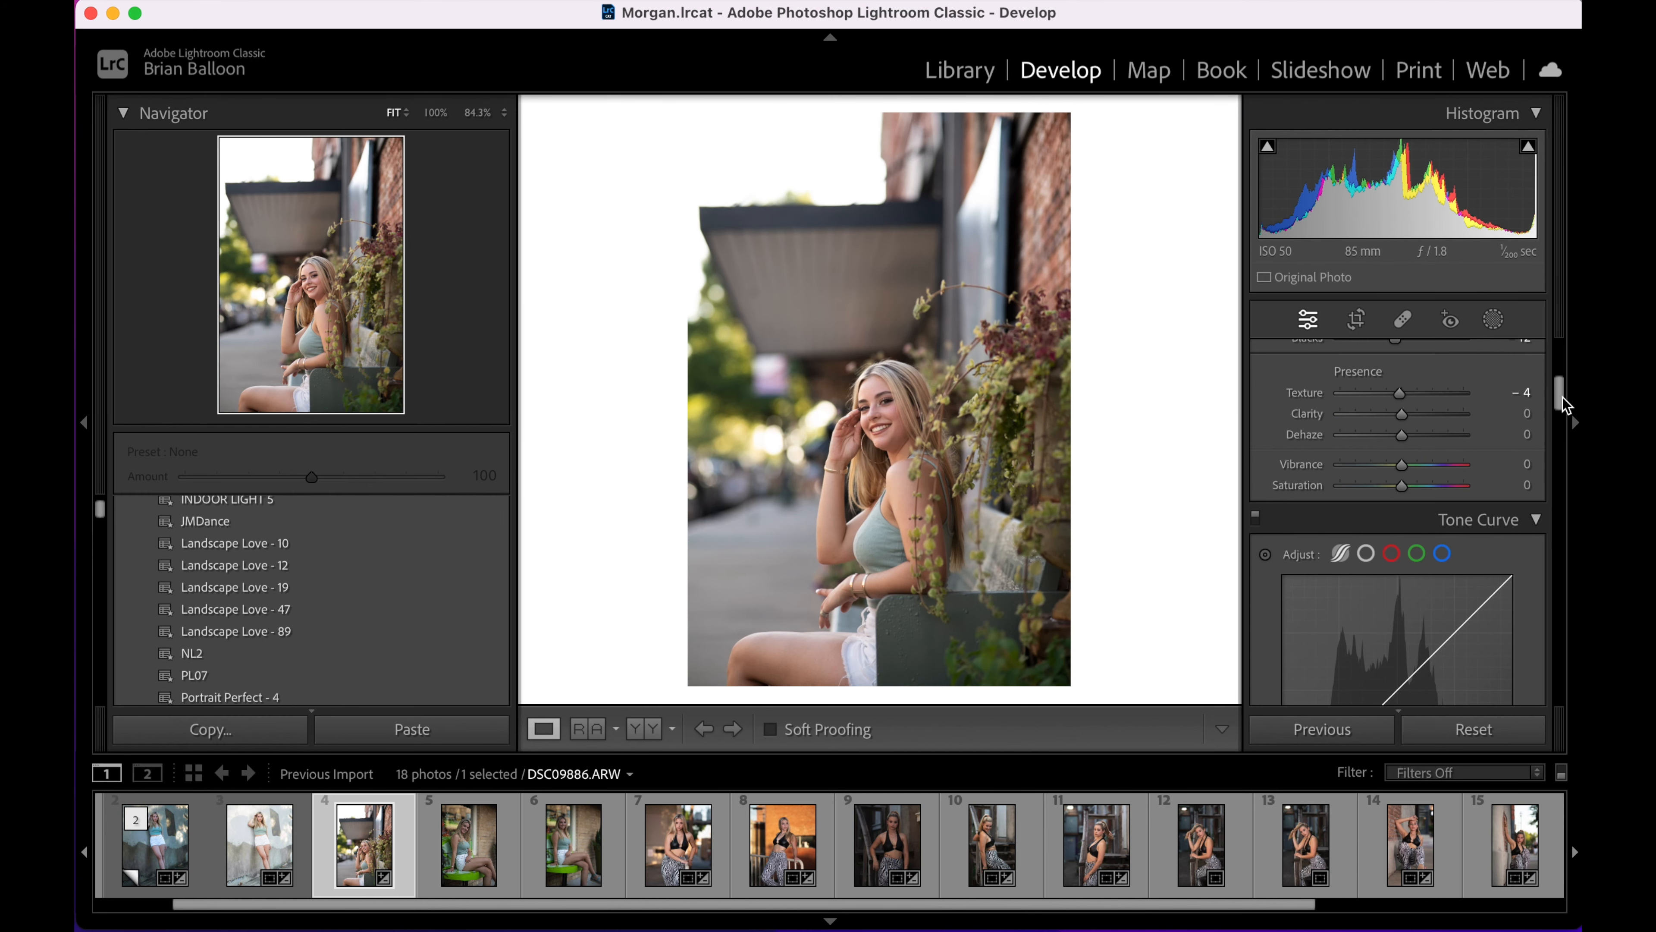
# Step: Set the HSL saturation to −34 for Yellow, +60 for Green and −1 for Purple
pyautogui.moveTo(1560, 390); pyautogui.dragTo(1566, 461)
pyautogui.moveTo(1409, 536)
pyautogui.mouseDown()
pyautogui.moveTo(1477, 543)
pyautogui.moveTo(1361, 547)
pyautogui.moveTo(1452, 541)
pyautogui.moveTo(1415, 515)
pyautogui.moveTo(1463, 520)
pyautogui.moveTo(1362, 518)
pyautogui.moveTo(1456, 518)
pyautogui.moveTo(1385, 520)
pyautogui.mouseUp()
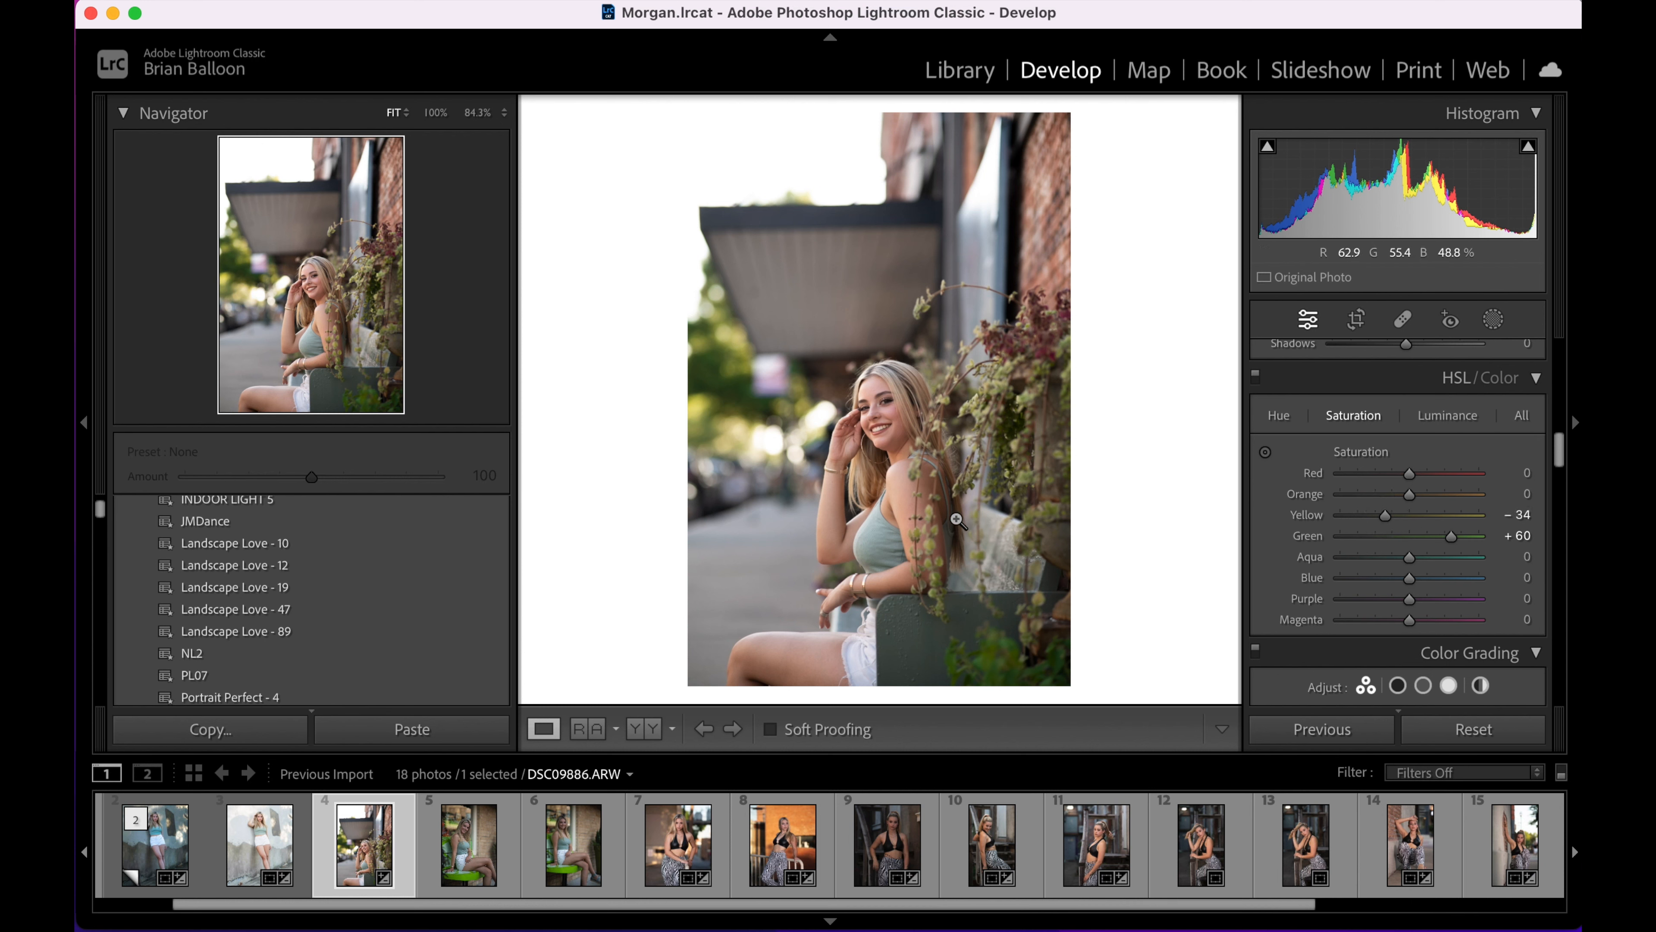
pyautogui.moveTo(1559, 449); pyautogui.dragTo(1559, 465)
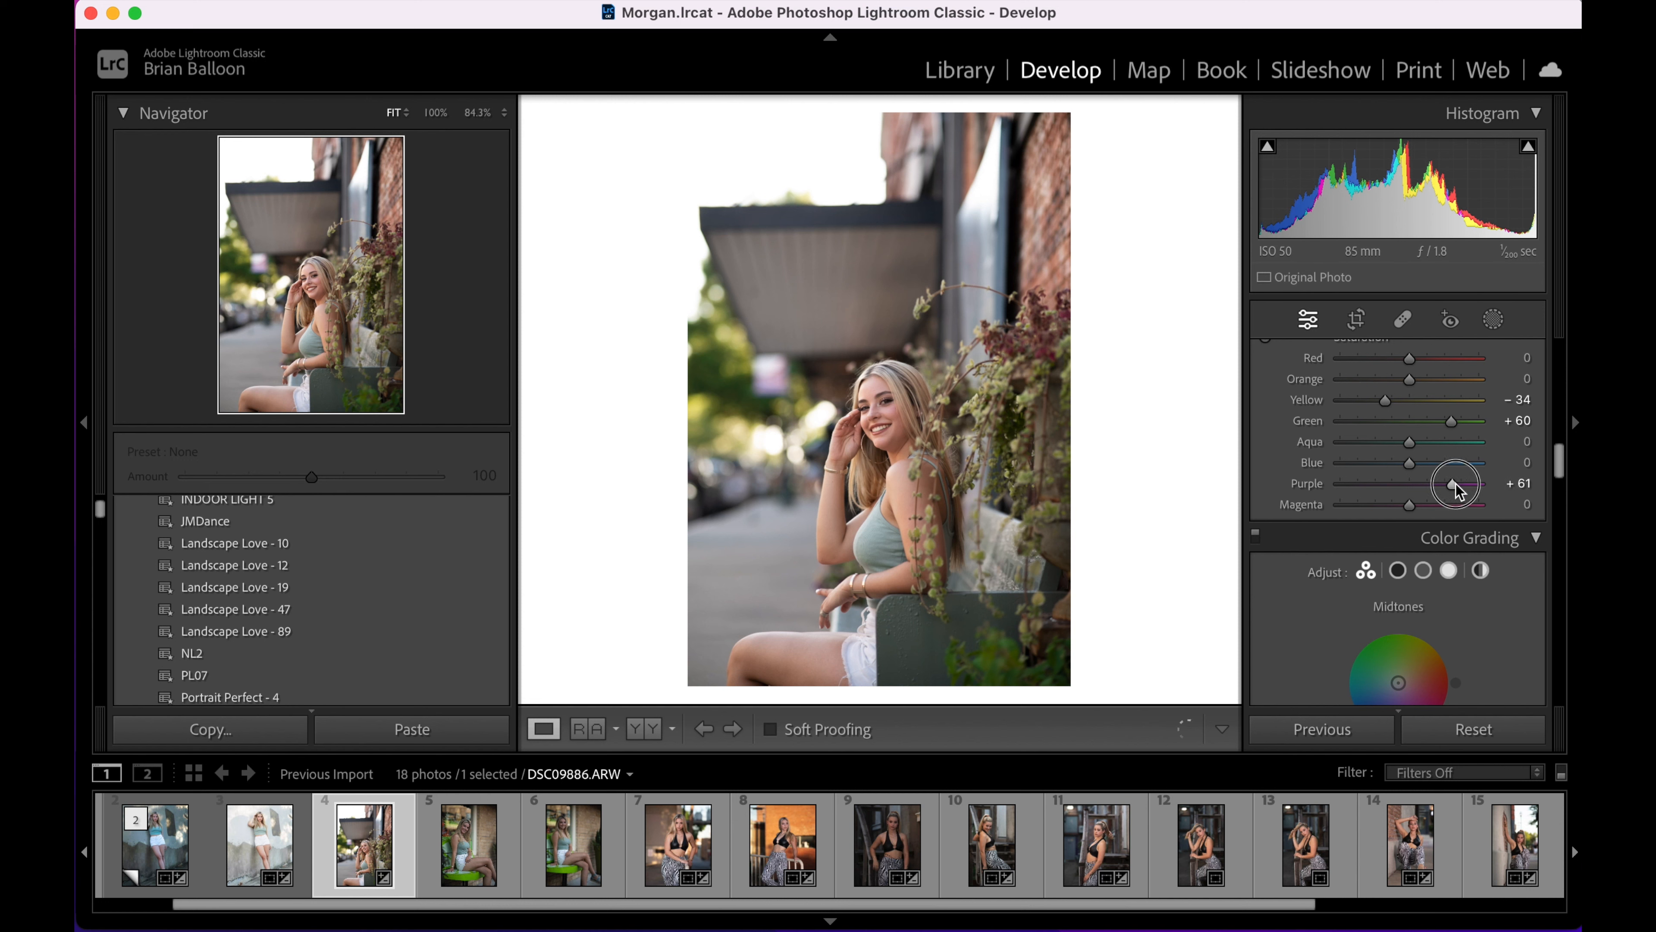
pyautogui.moveTo(1452, 484); pyautogui.dragTo(1409, 508)
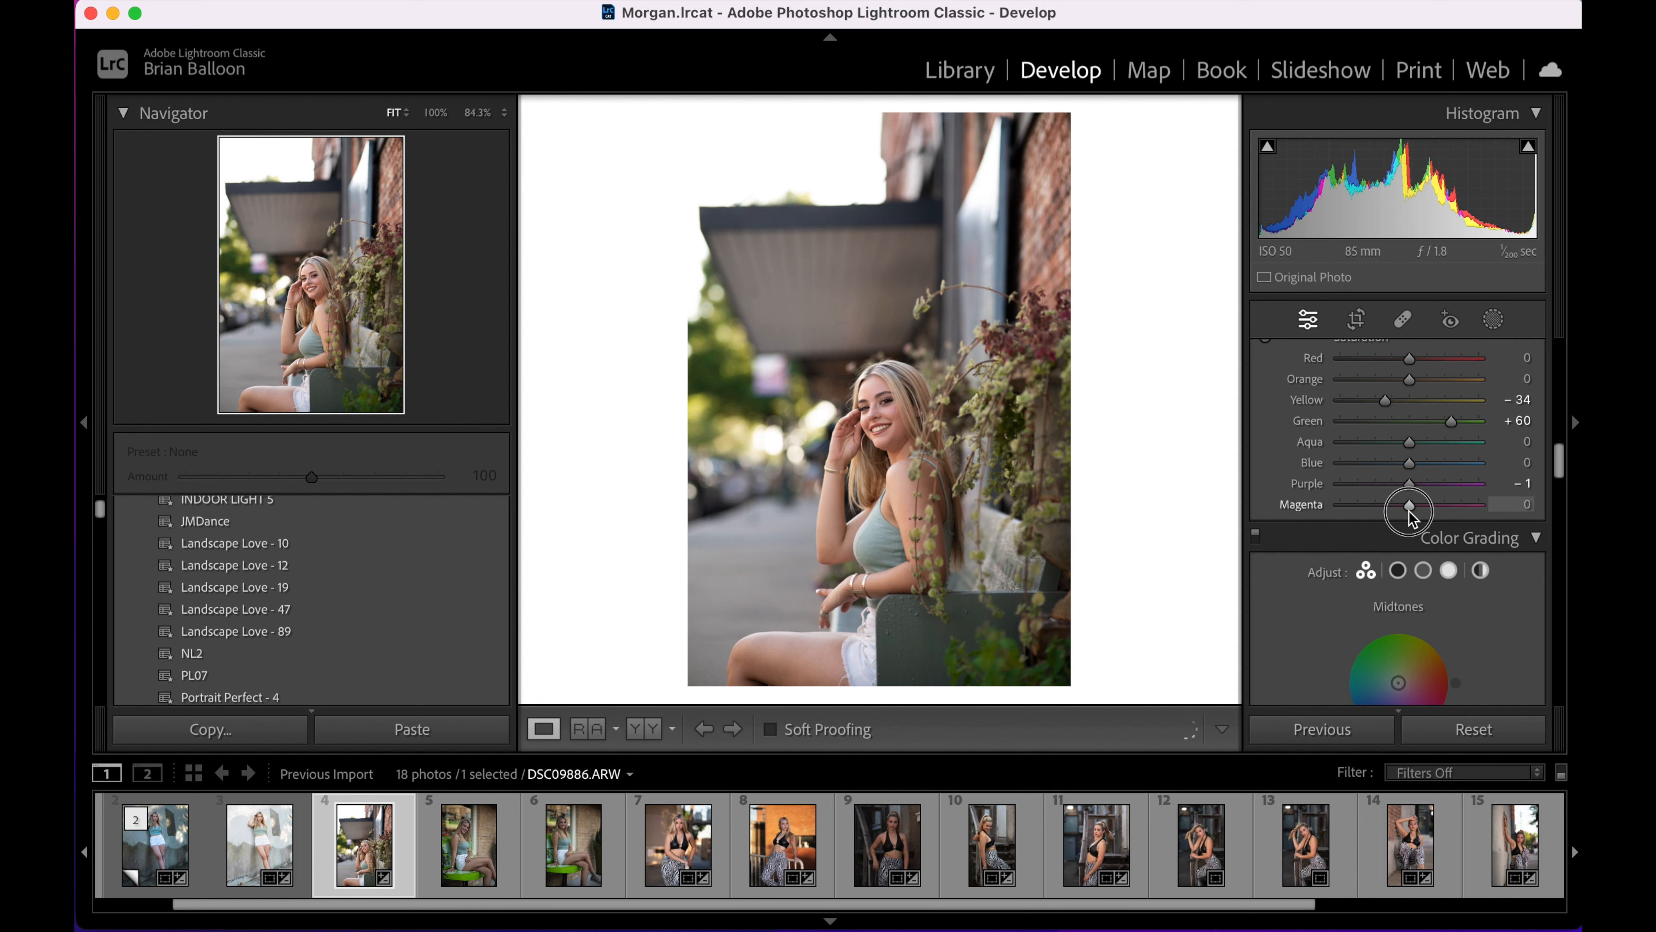
# Step: Slightly adjust the saturation directly on the woman in the photo with the targeted adjustment tool
pyautogui.scroll(2, 1556, 454)
pyautogui.click(1265, 418)
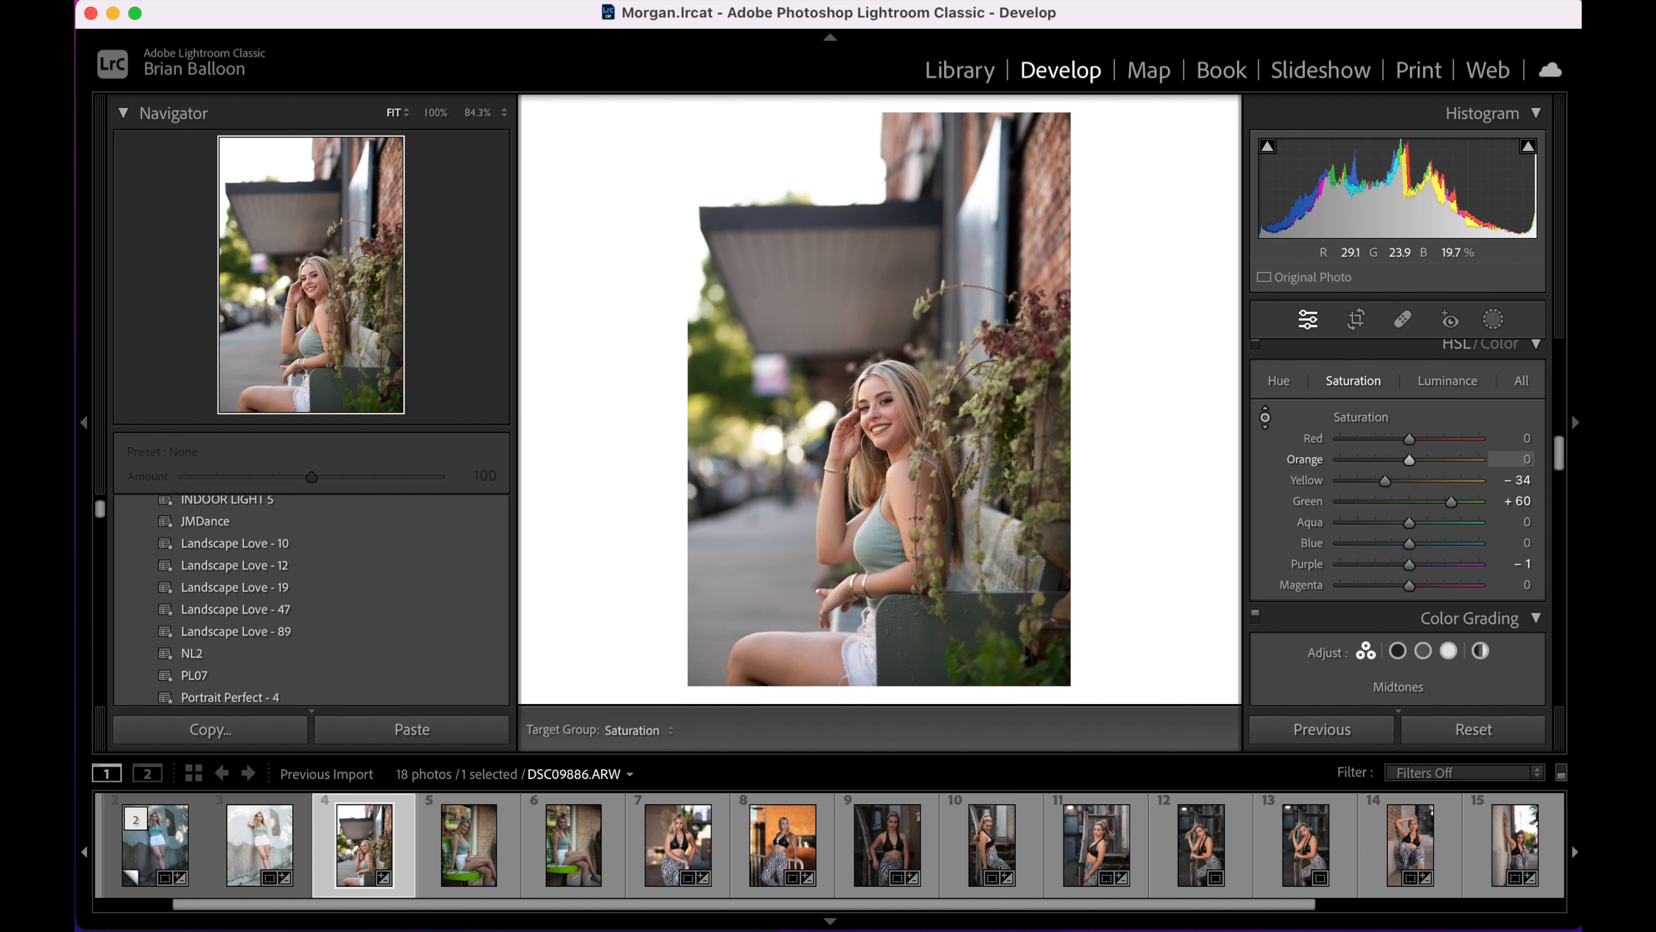
pyautogui.moveTo(903, 459)
pyautogui.mouseDown()
pyautogui.moveTo(903, 426)
pyautogui.moveTo(903, 448)
pyautogui.mouseUp()
# Step: Color grade the midtones and shadows with a slight orange tint, and the highlights with hue 7 and saturation 9
pyautogui.moveTo(1559, 453); pyautogui.dragTo(1560, 484)
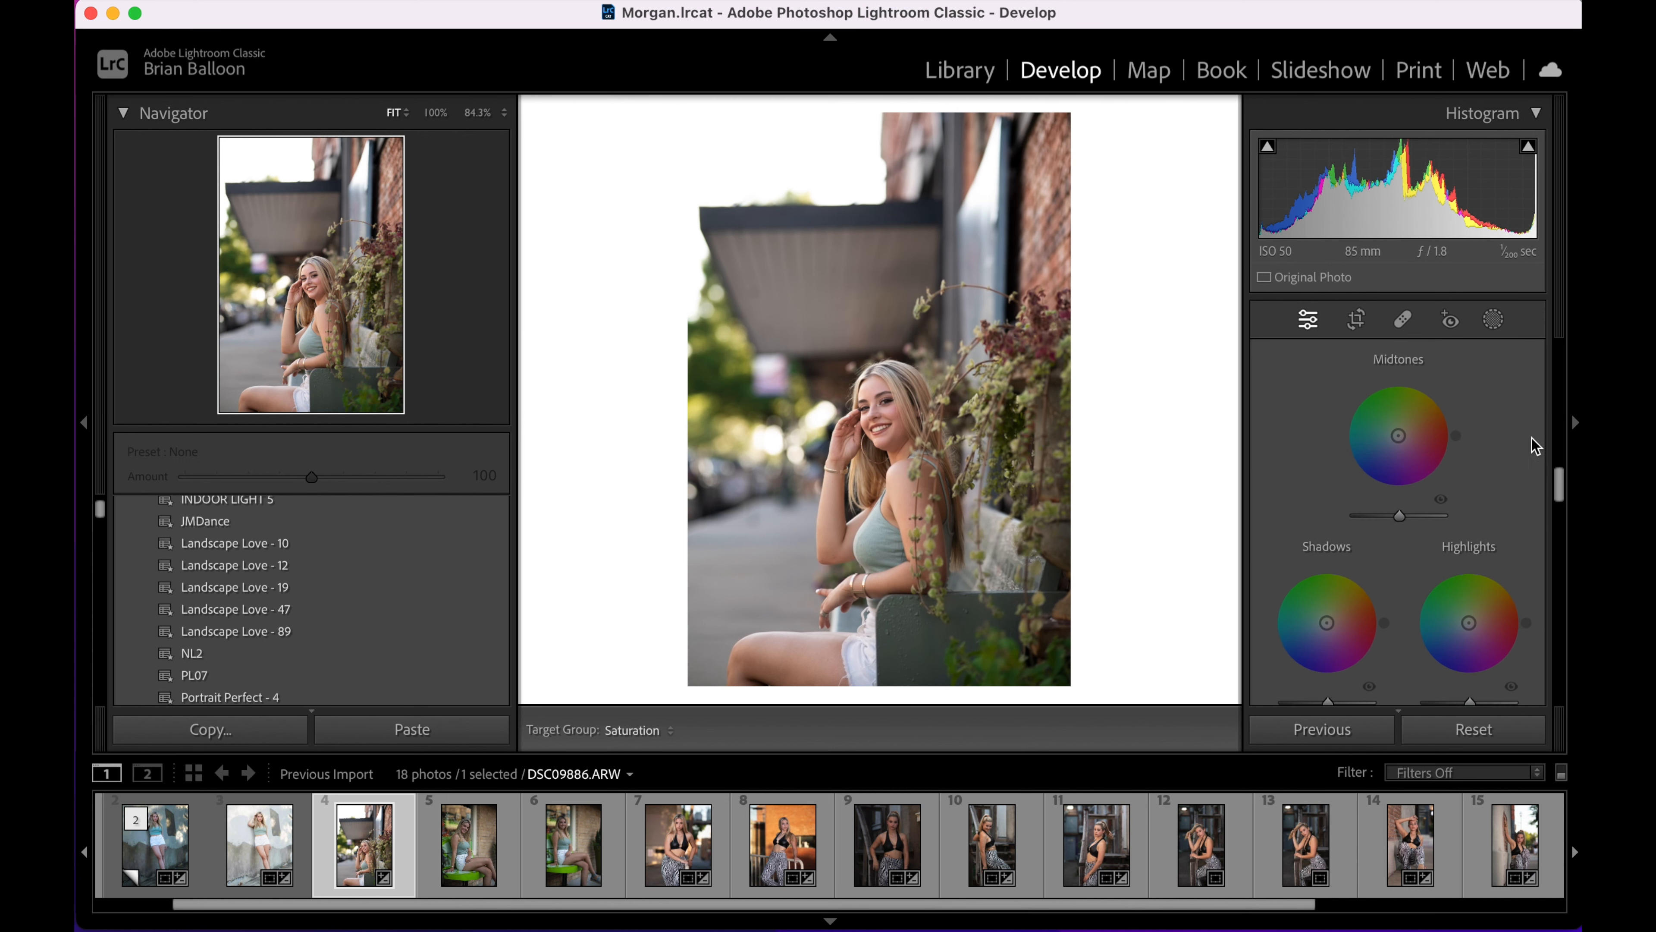
pyautogui.scroll(2, 1534, 445)
pyautogui.moveTo(1399, 470)
pyautogui.mouseDown()
pyautogui.moveTo(1383, 475)
pyautogui.moveTo(1401, 467)
pyautogui.mouseUp()
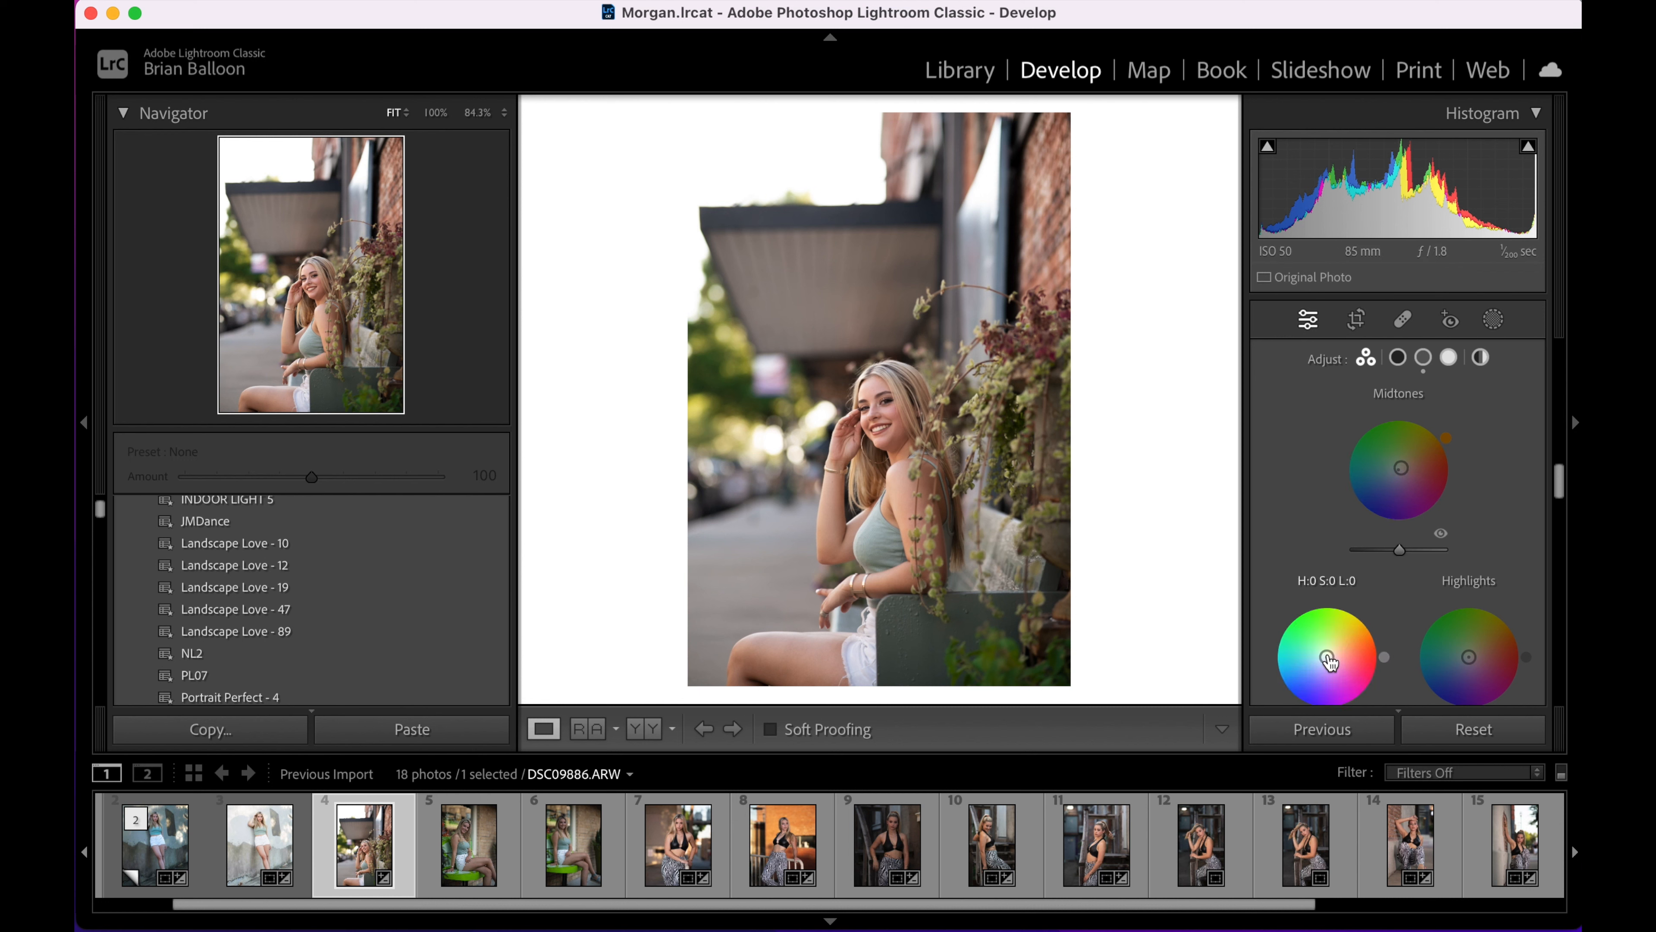
pyautogui.moveTo(1327, 657); pyautogui.dragTo(1331, 653)
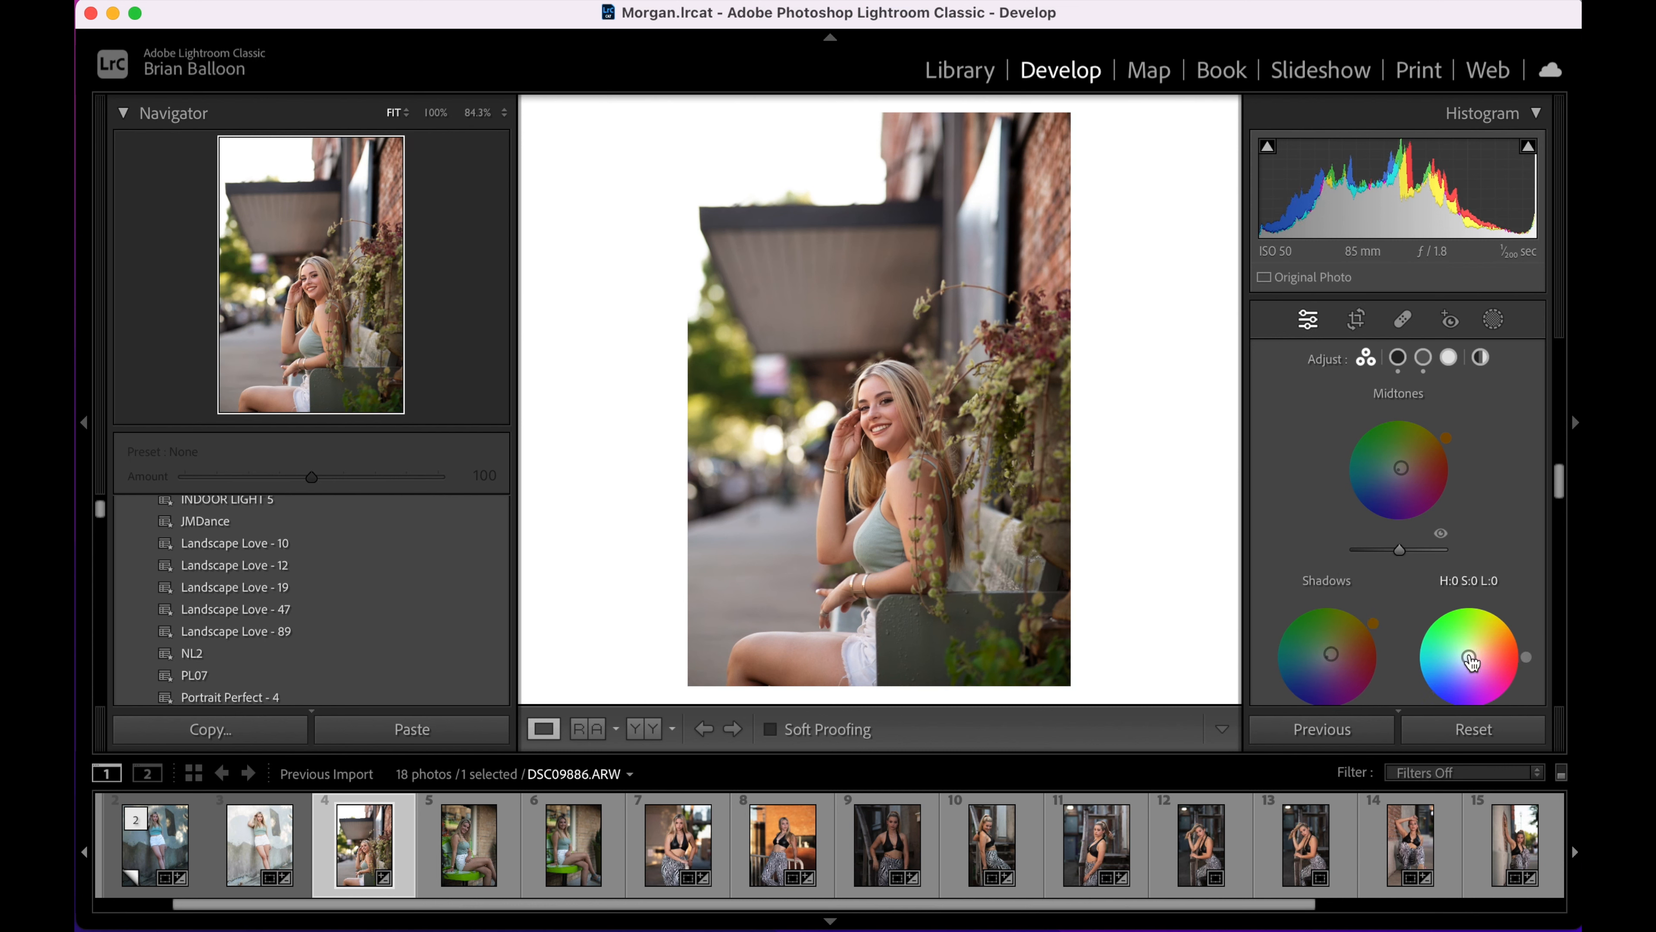
pyautogui.scroll(-5, 1559, 511)
pyautogui.moveTo(1468, 485); pyautogui.dragTo(1472, 483)
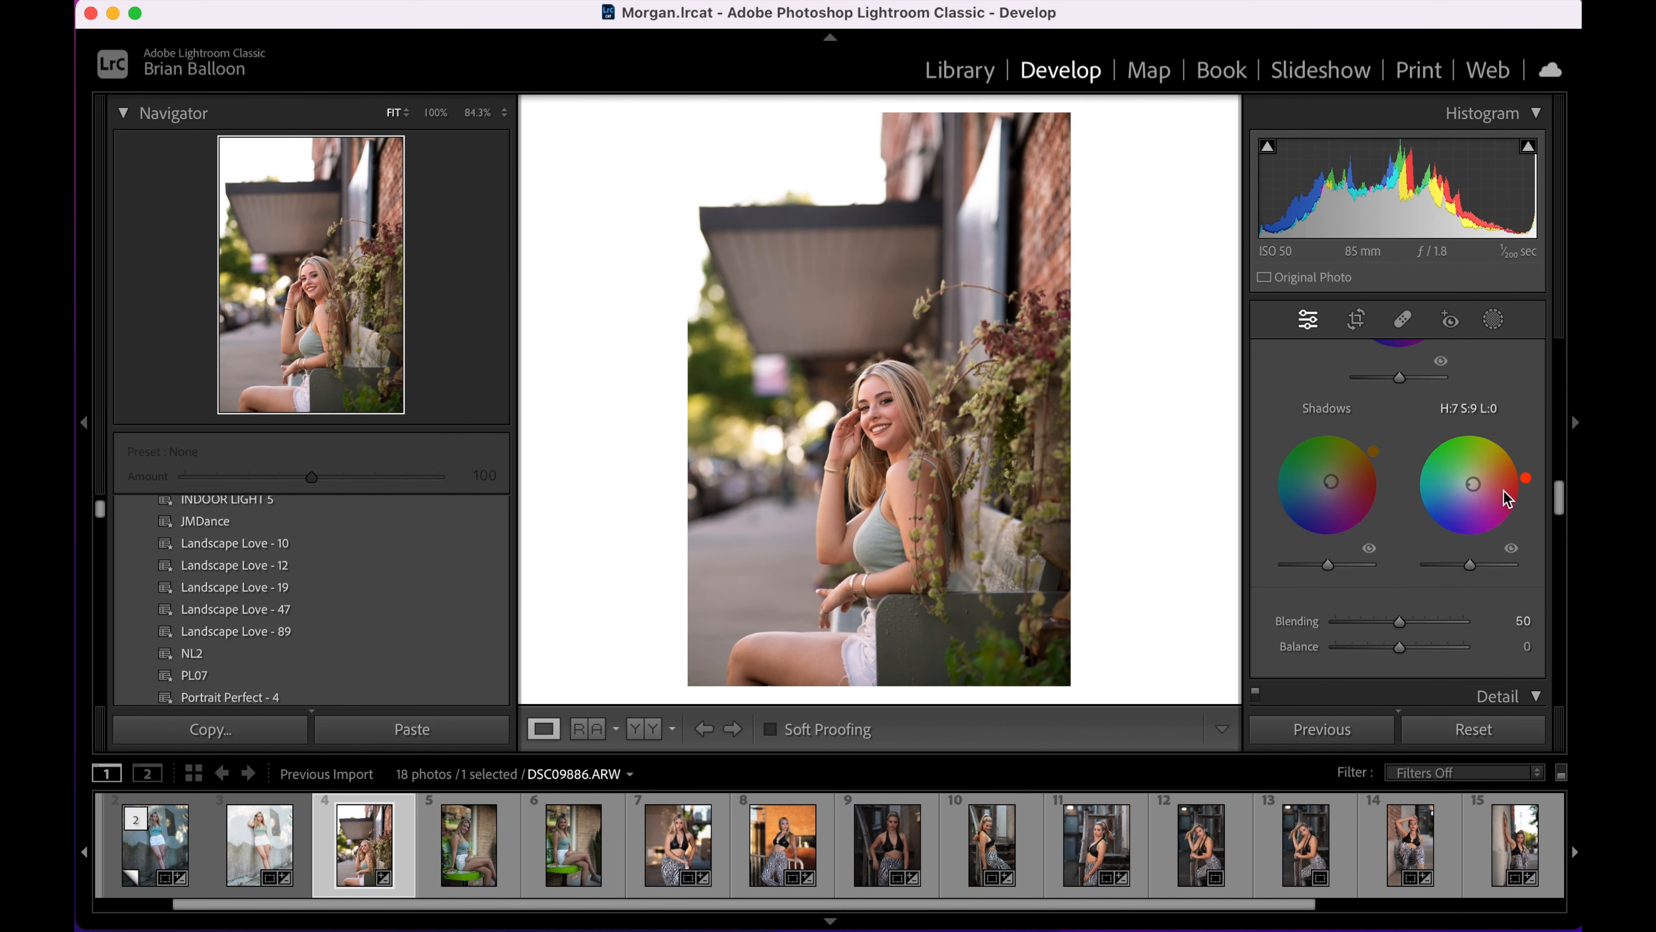
# Step: Inspect the face's detail up close, and enable the lens corrections for the photo
pyautogui.scroll(-5, 1552, 492)
pyautogui.scroll(-6, 1519, 512)
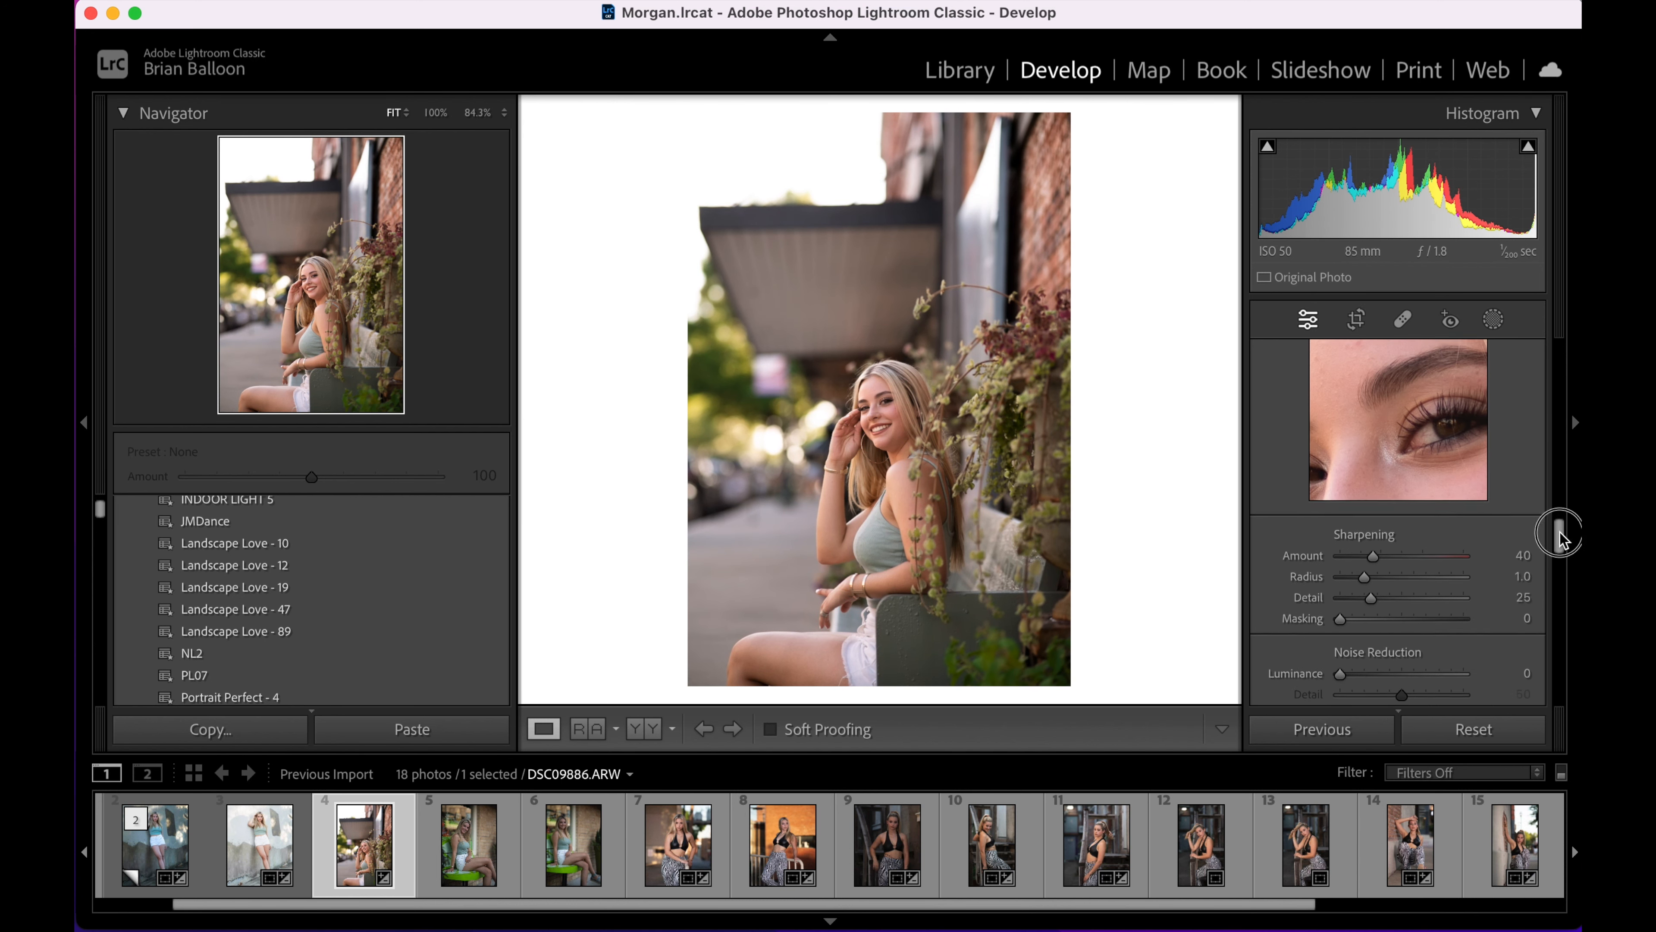
pyautogui.click(890, 424)
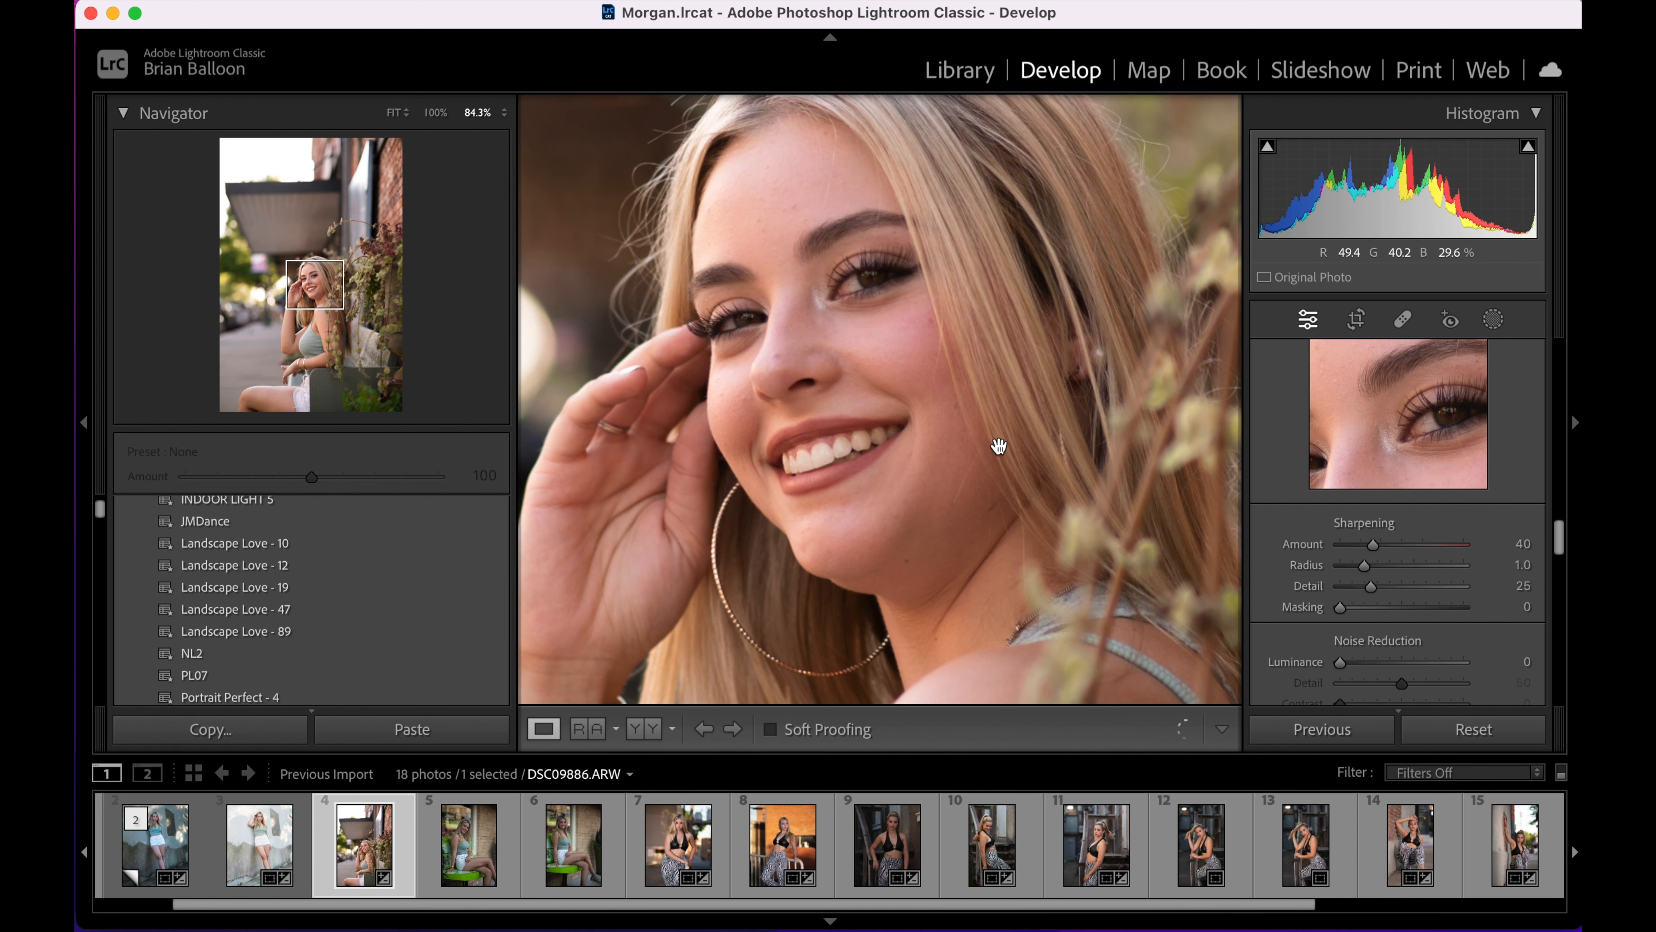
pyautogui.click(900, 332)
pyautogui.moveTo(1557, 543); pyautogui.dragTo(1563, 621)
pyautogui.click(1267, 479)
pyautogui.click(1304, 499)
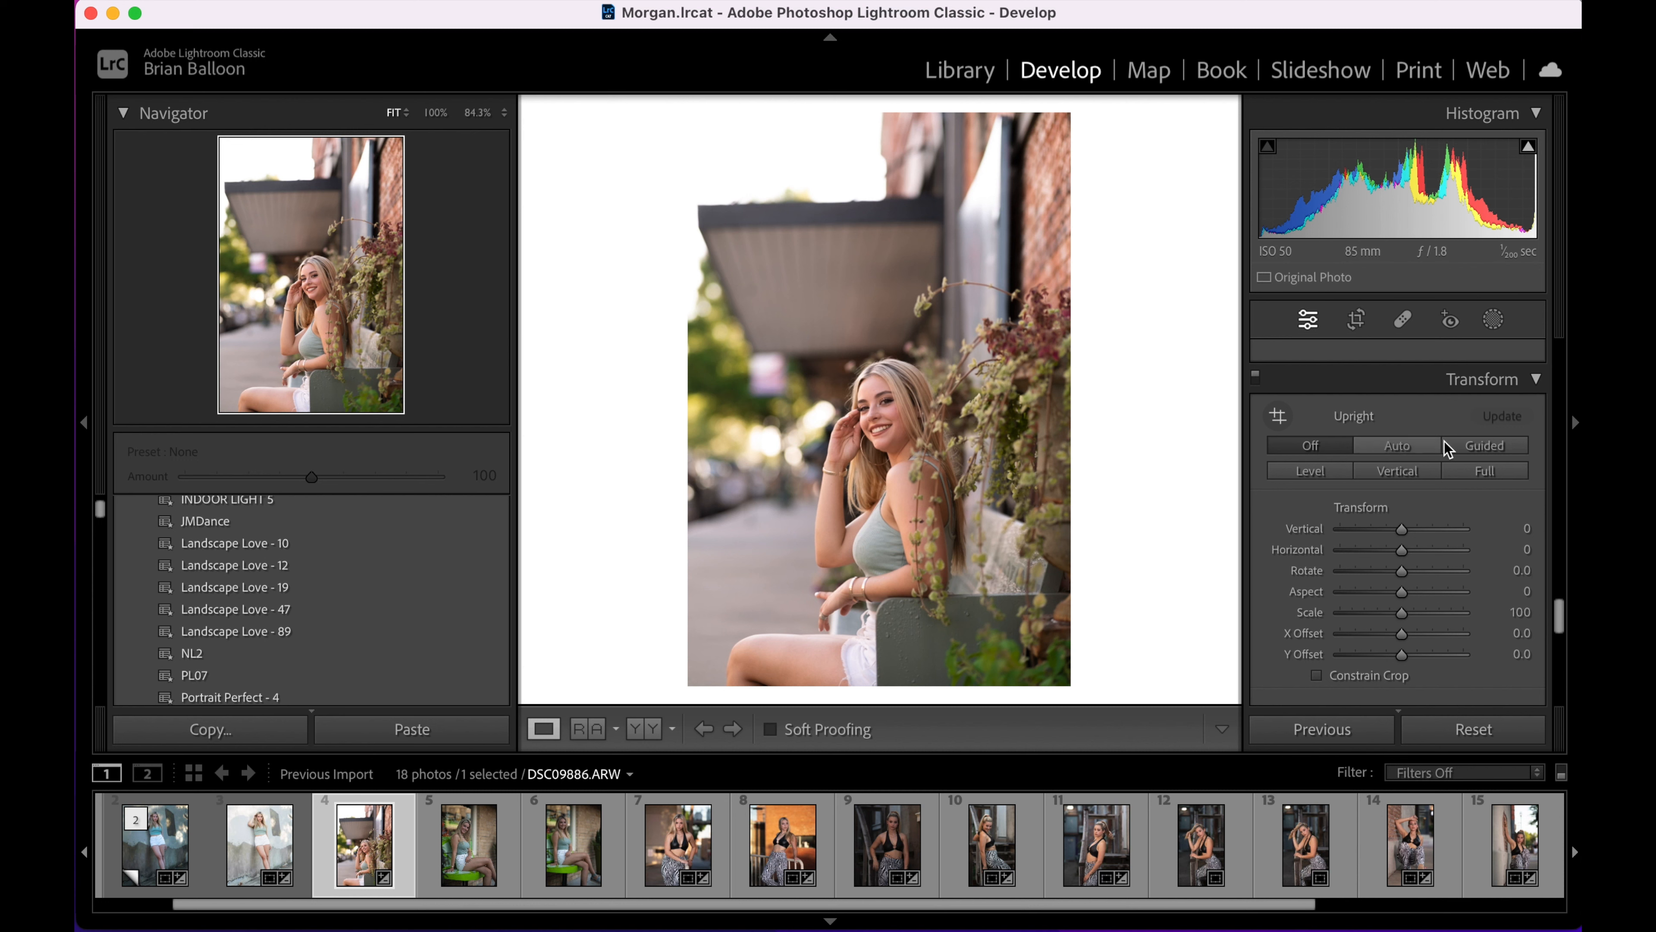
# Step: Straighten the perspective with Guided Upright, drawing guides along the awning's upper edge and the green bench's top edge
pyautogui.click(1411, 449)
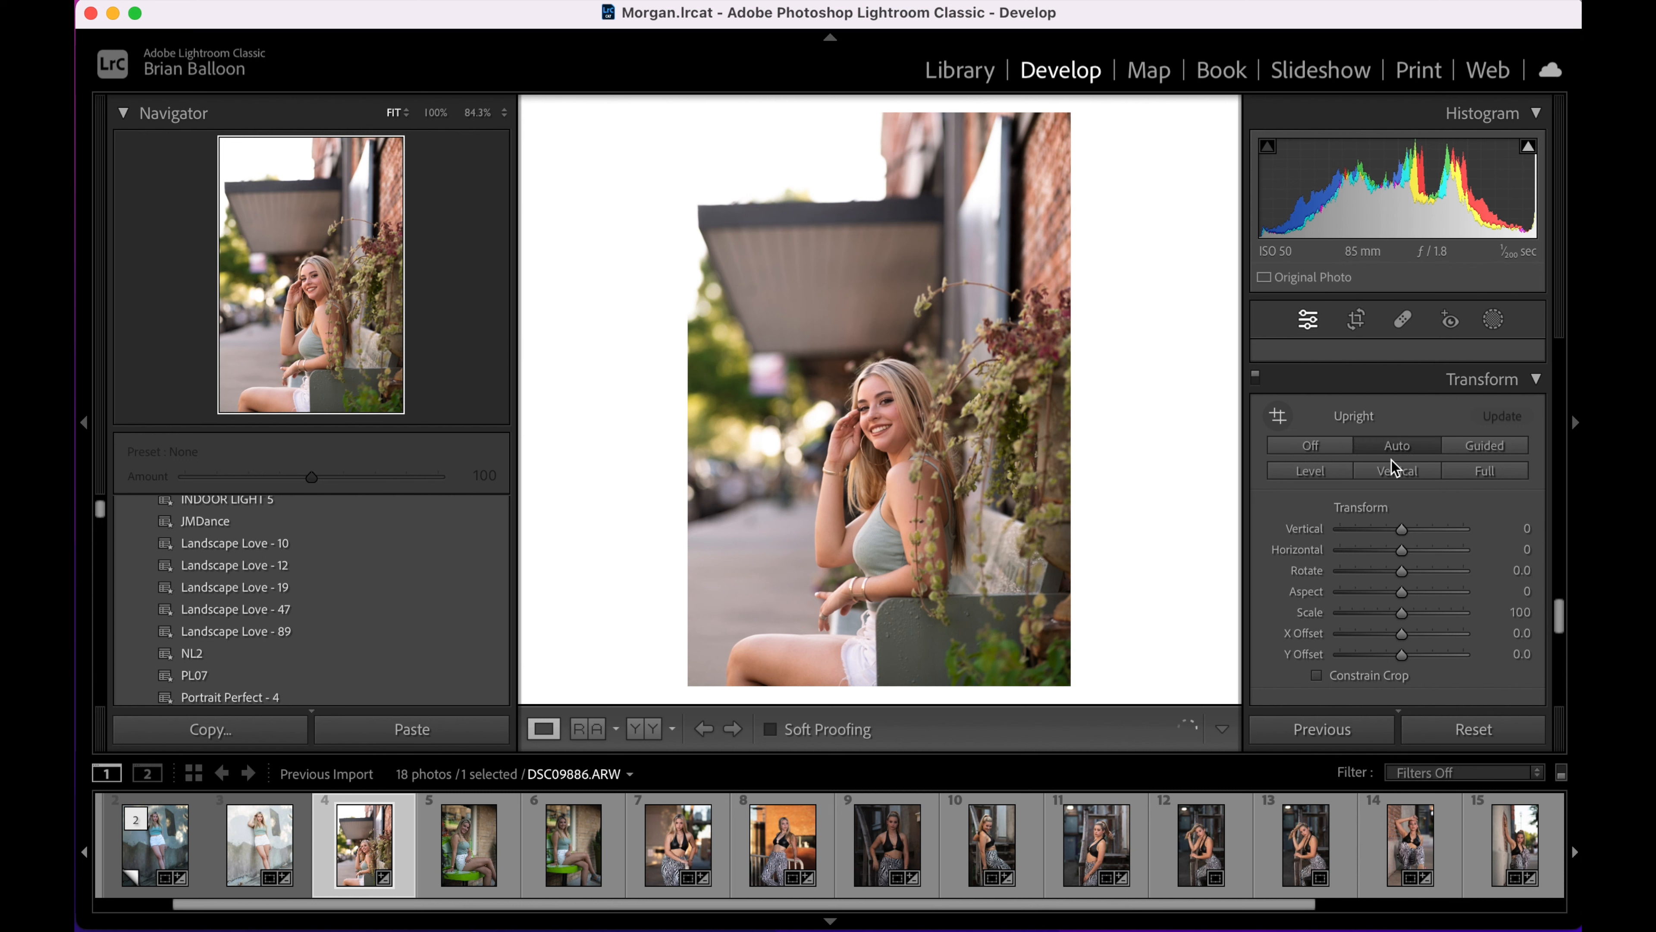
pyautogui.click(1317, 449)
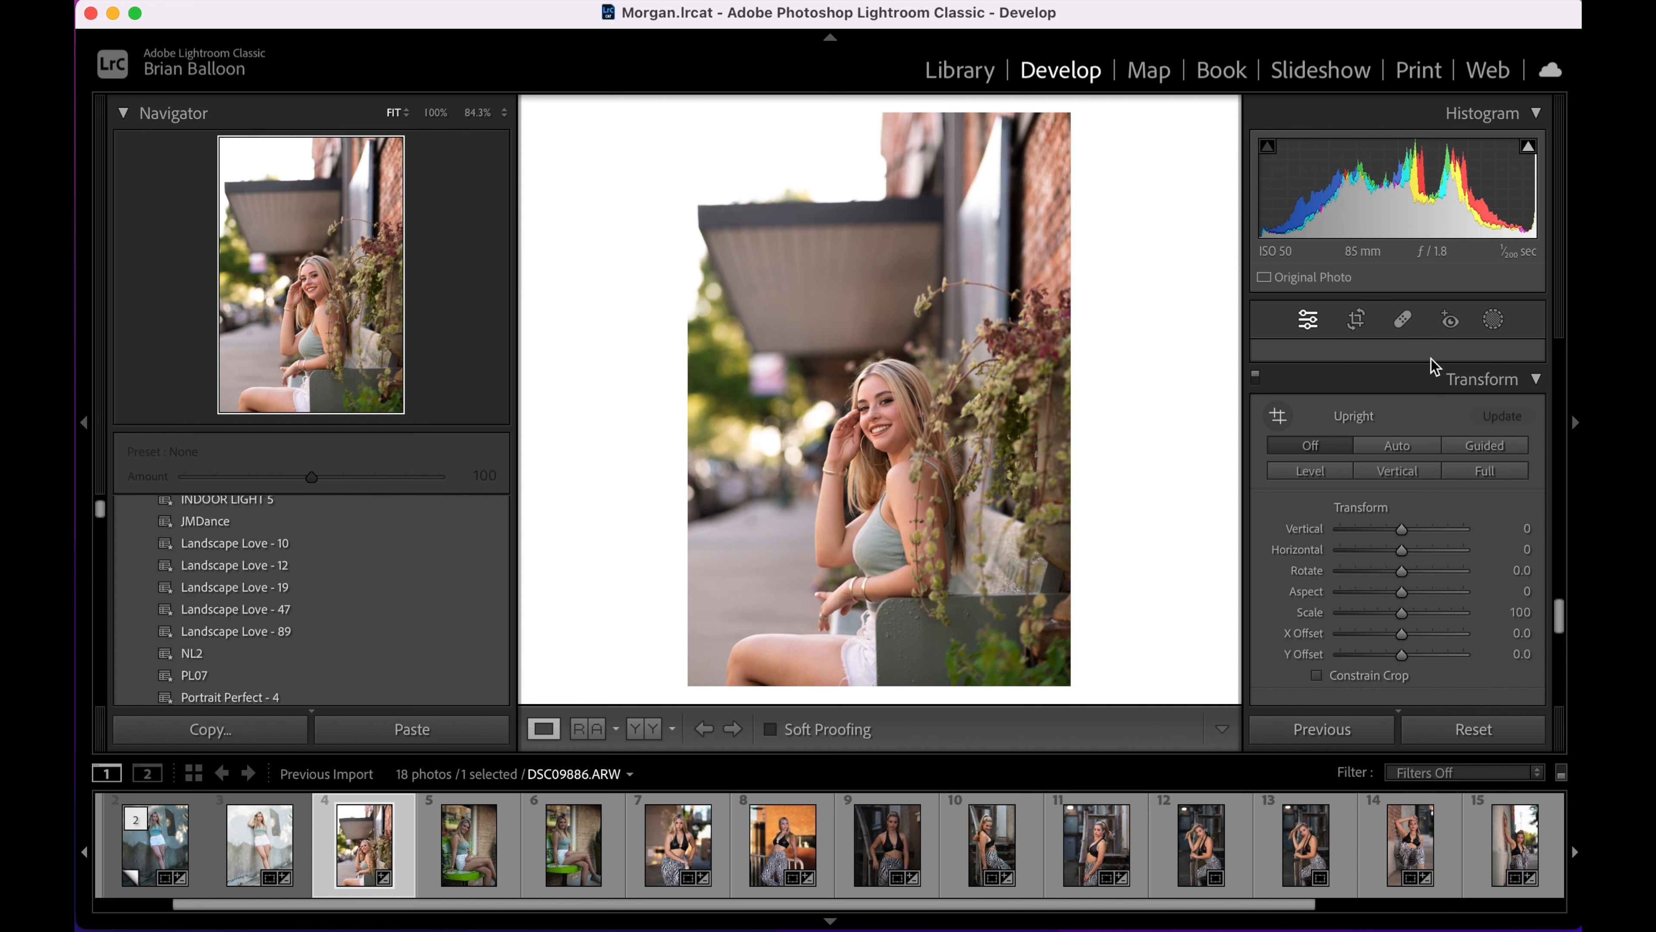
pyautogui.click(1485, 445)
pyautogui.moveTo(936, 198); pyautogui.dragTo(934, 198)
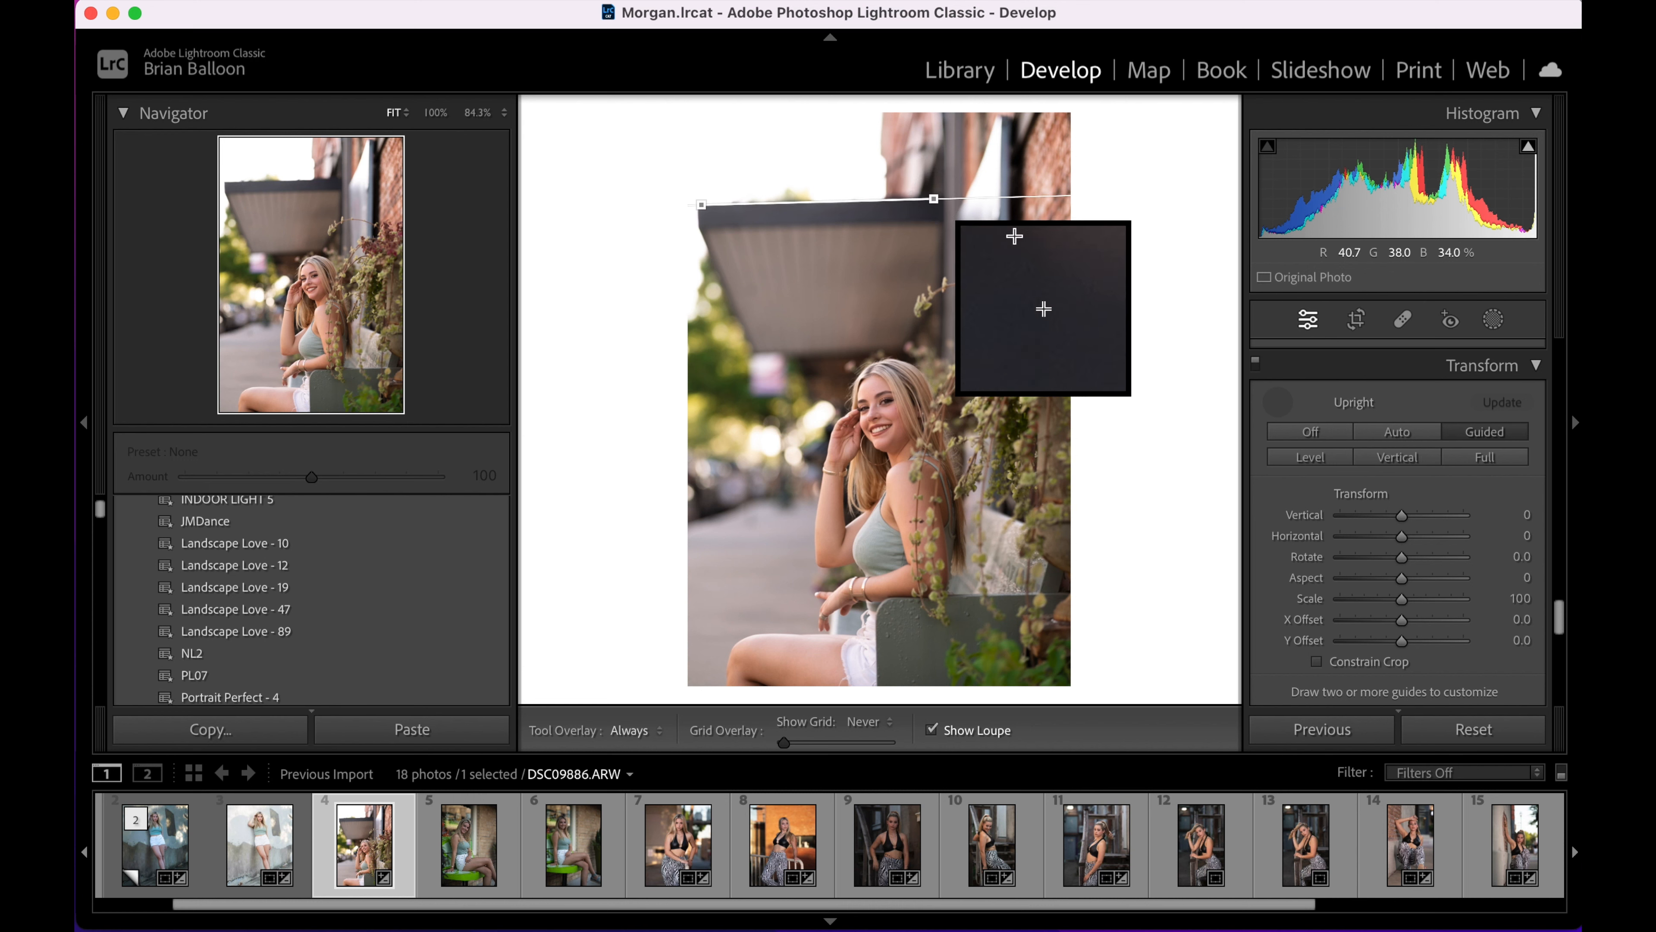
pyautogui.moveTo(899, 597); pyautogui.dragTo(1059, 589)
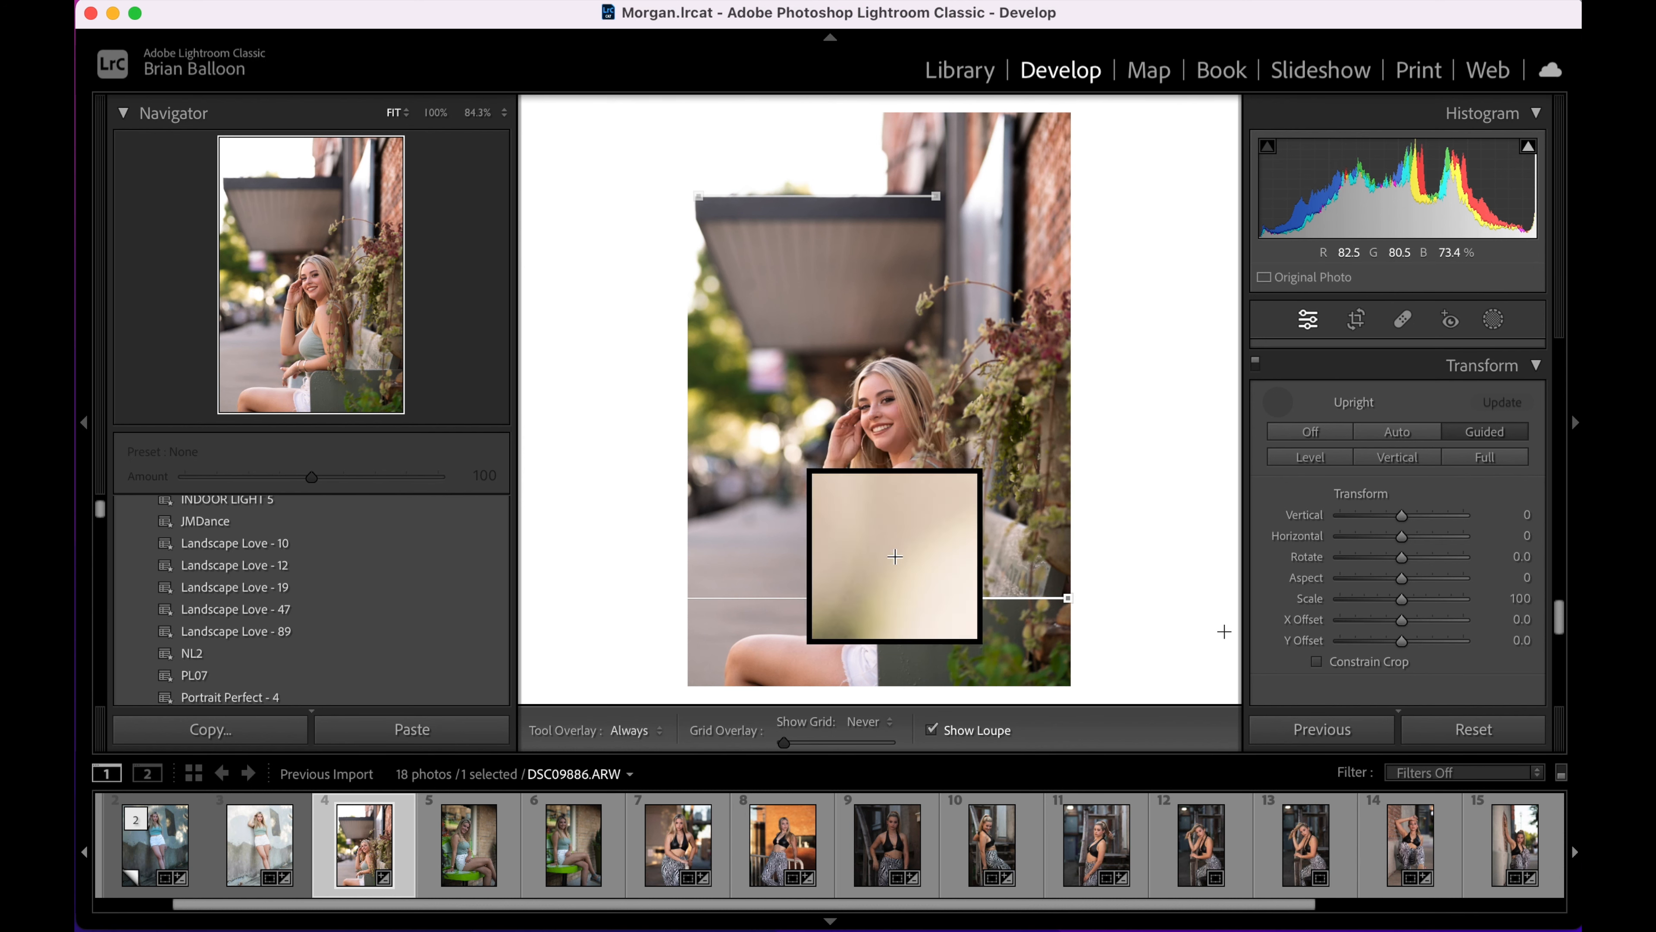
# Step: Try shifting the Red Primary hue in the Calibration settings, and undo the change
pyautogui.moveTo(1561, 621); pyautogui.dragTo(1562, 675)
pyautogui.scroll(-5, 1561, 672)
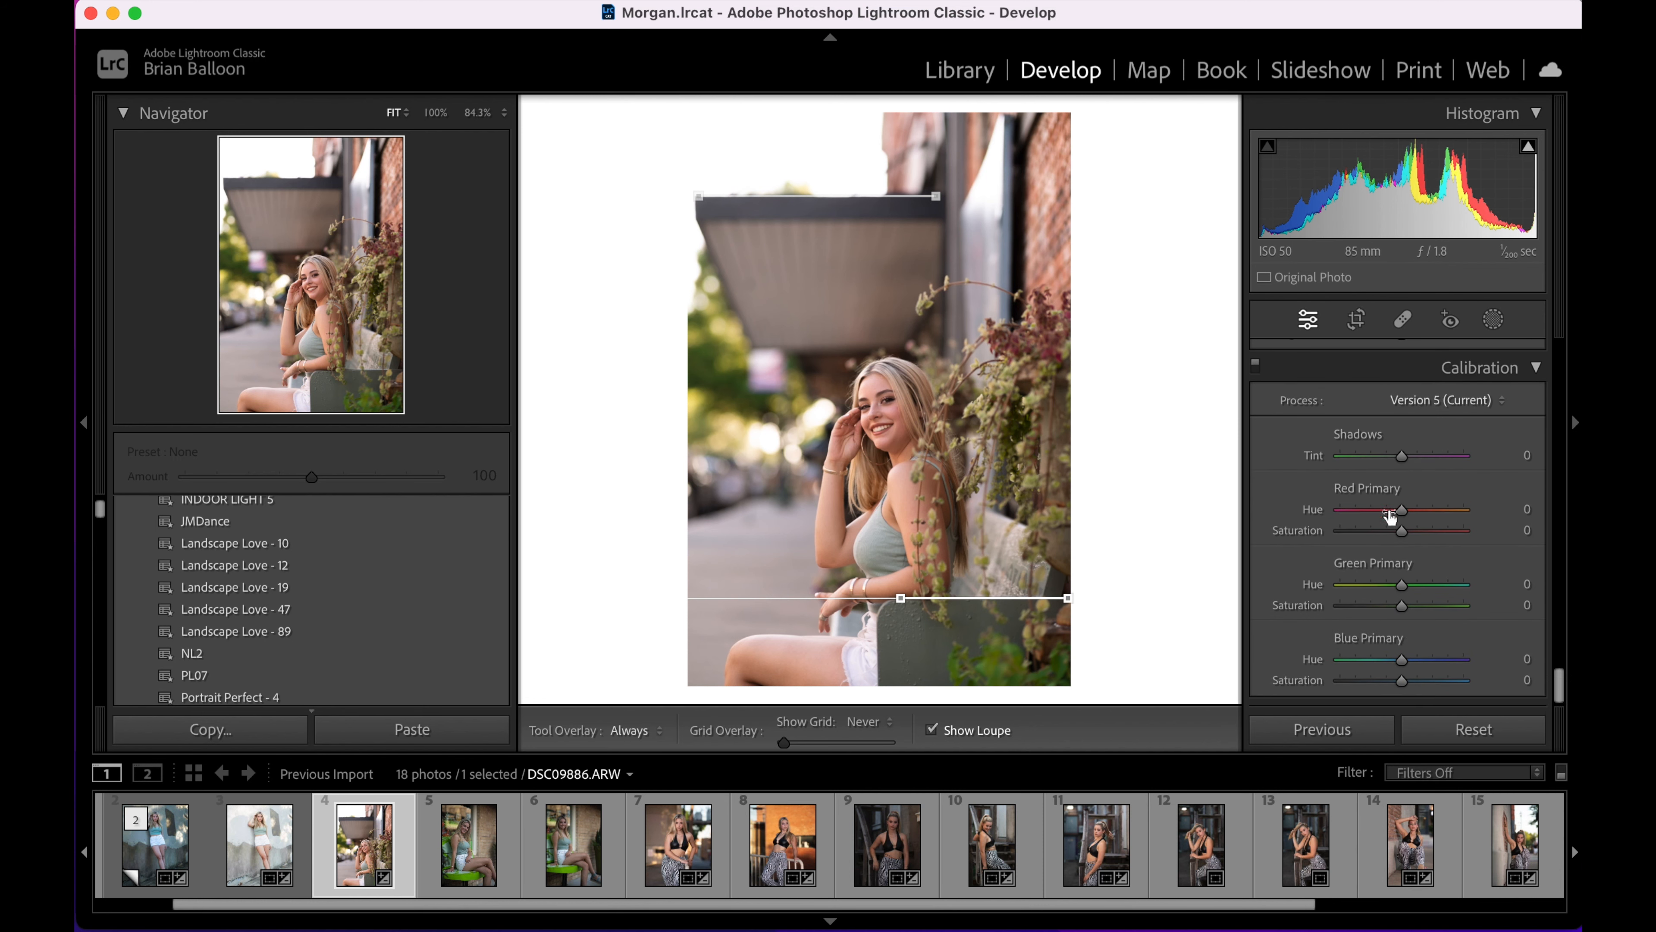
pyautogui.click(1395, 517)
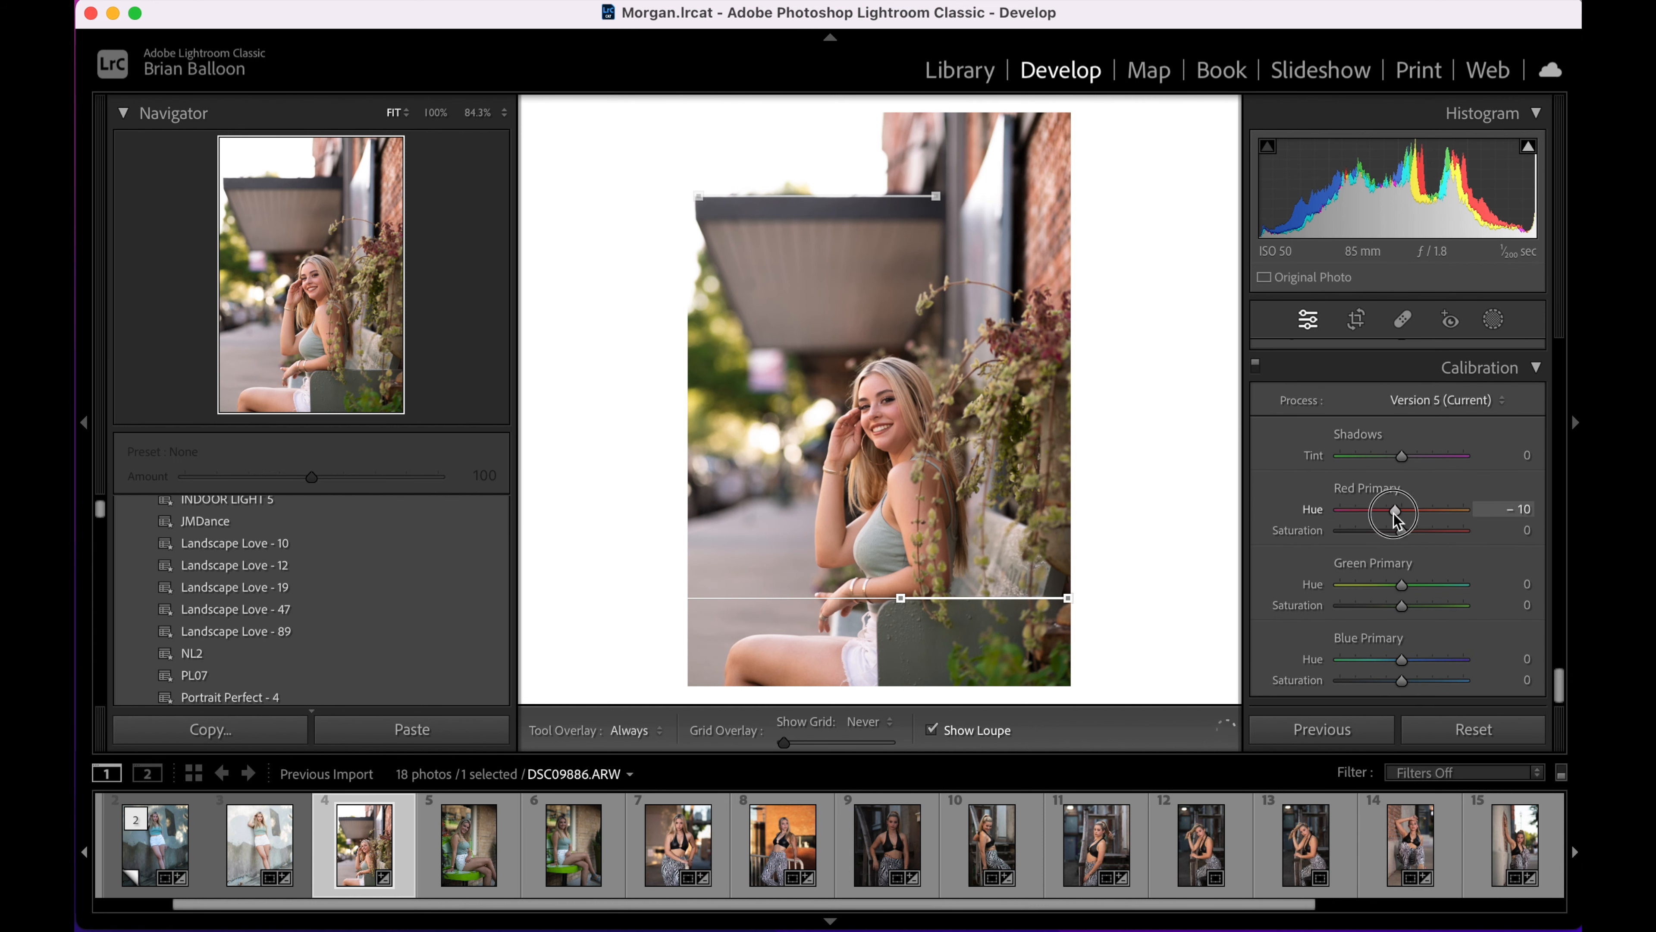
pyautogui.moveTo(1395, 517); pyautogui.dragTo(1412, 510)
pyautogui.press('super+z')
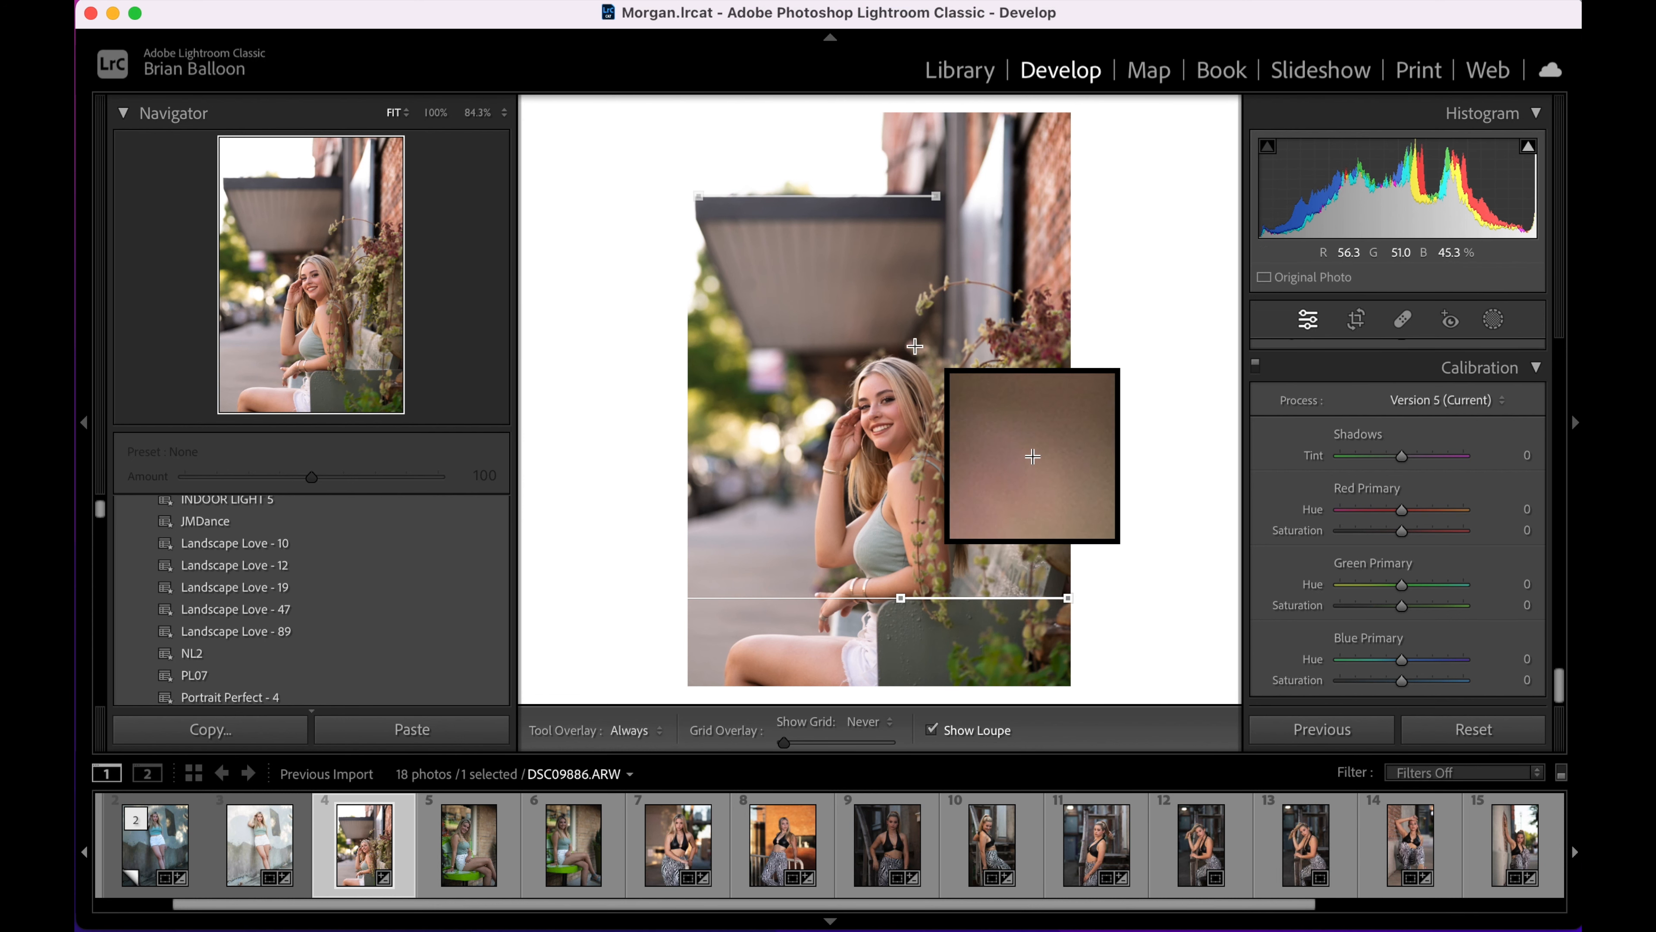
# Step: Open the edited photo DSC09886.ARW in Adobe Photoshop 2023
pyautogui.click(433, 2)
pyautogui.moveTo(721, 94)
pyautogui.click(848, 99)
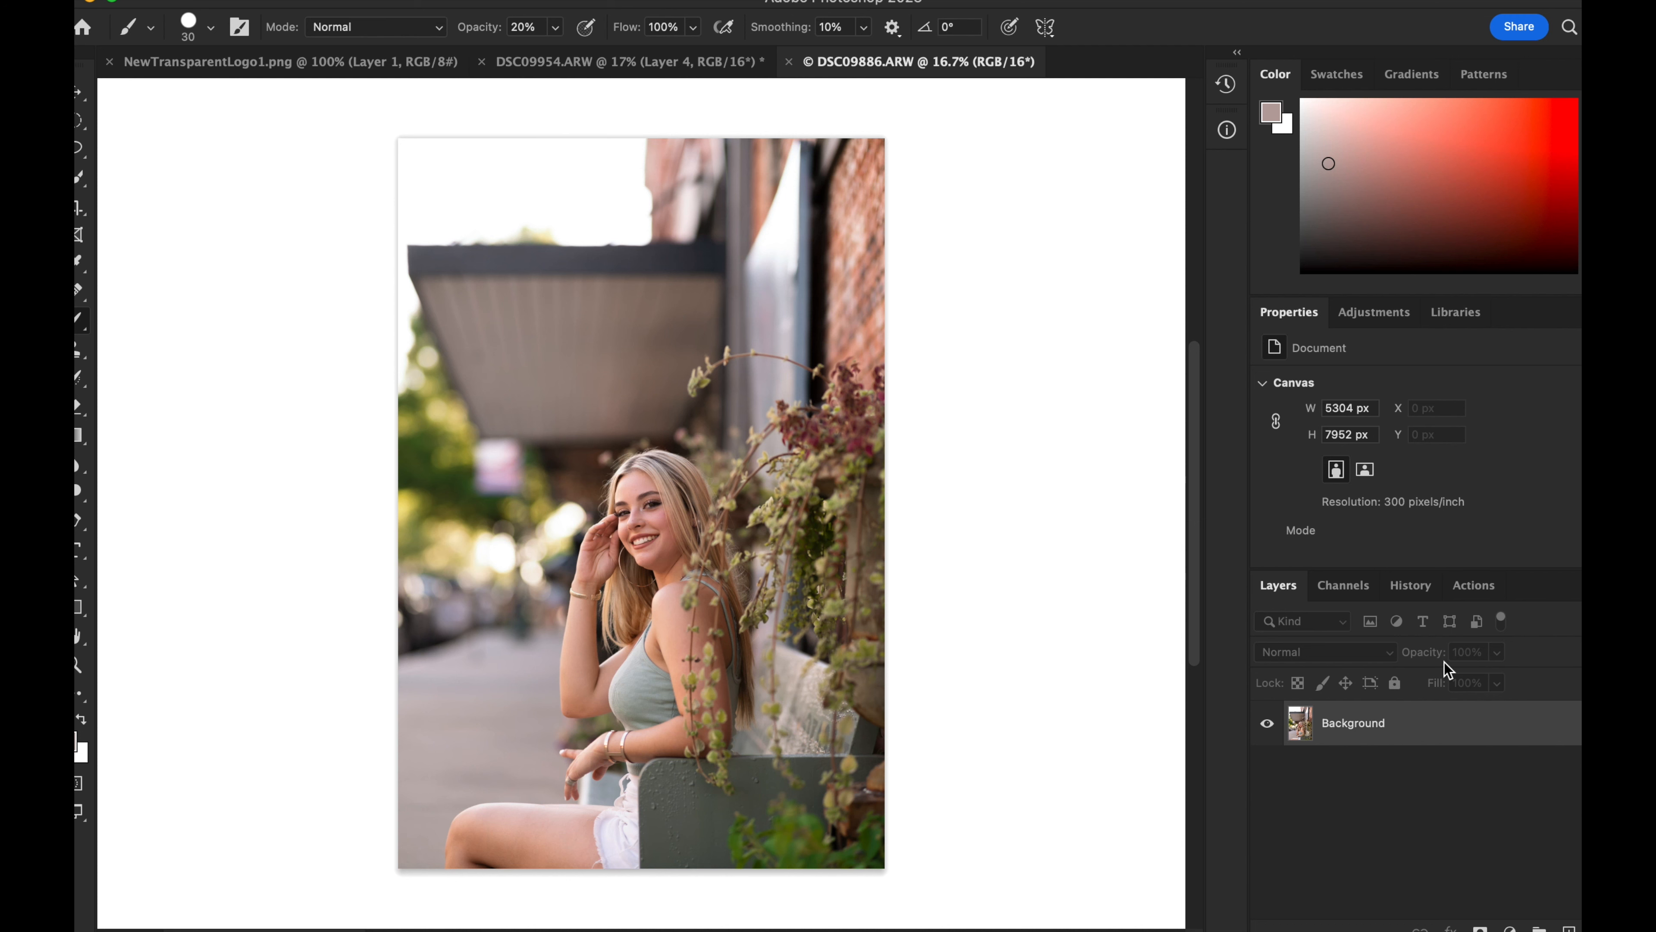
# Step: Duplicate the Background layer and choose the Clone Stamp tool
pyautogui.moveTo(1506, 721); pyautogui.dragTo(1568, 927)
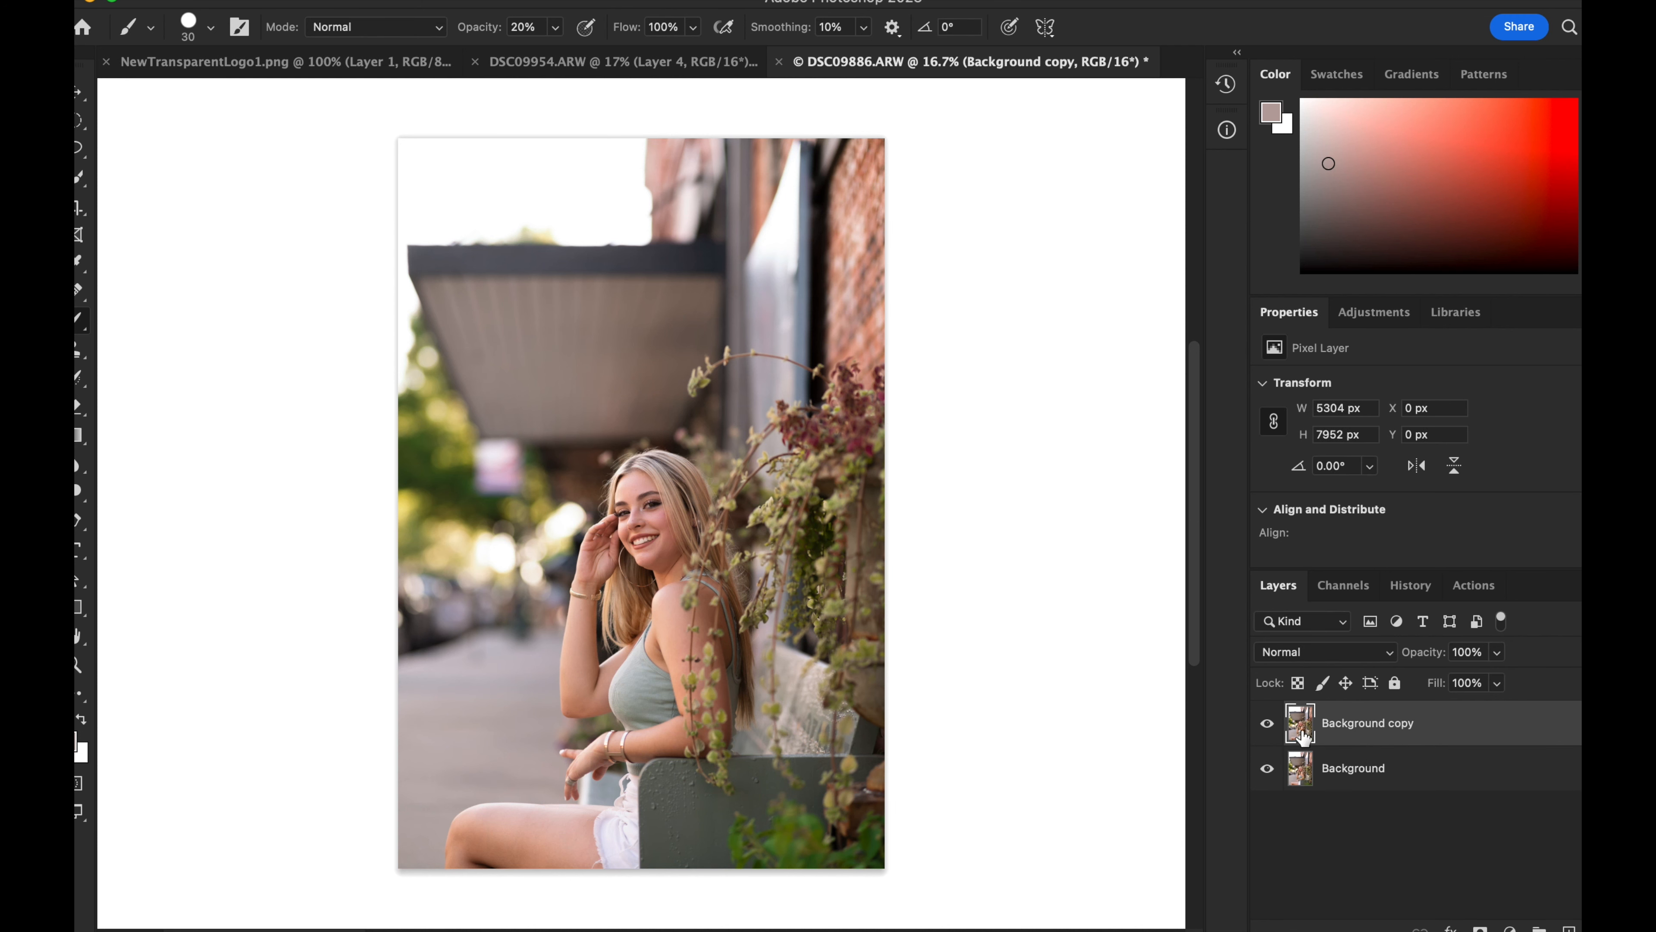
pyautogui.moveTo(692, 822); pyautogui.dragTo(796, 790)
pyautogui.moveTo(740, 812); pyautogui.dragTo(547, 862)
pyautogui.moveTo(665, 481); pyautogui.dragTo(555, 513)
pyautogui.press('super+0')
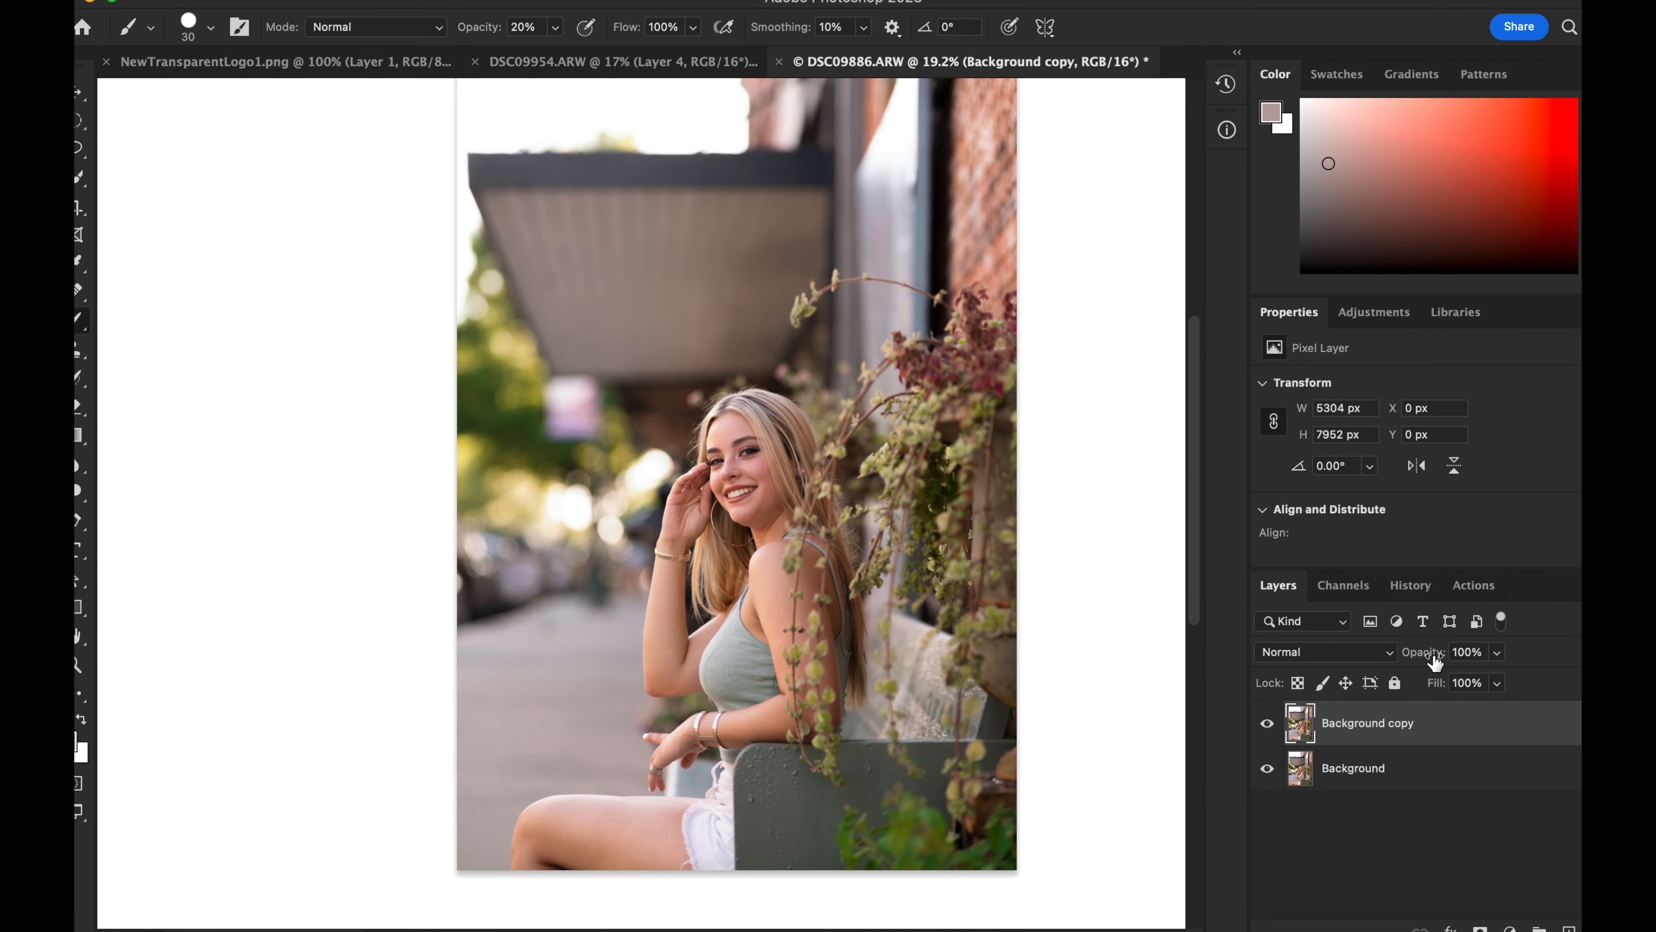
pyautogui.click(89, 353)
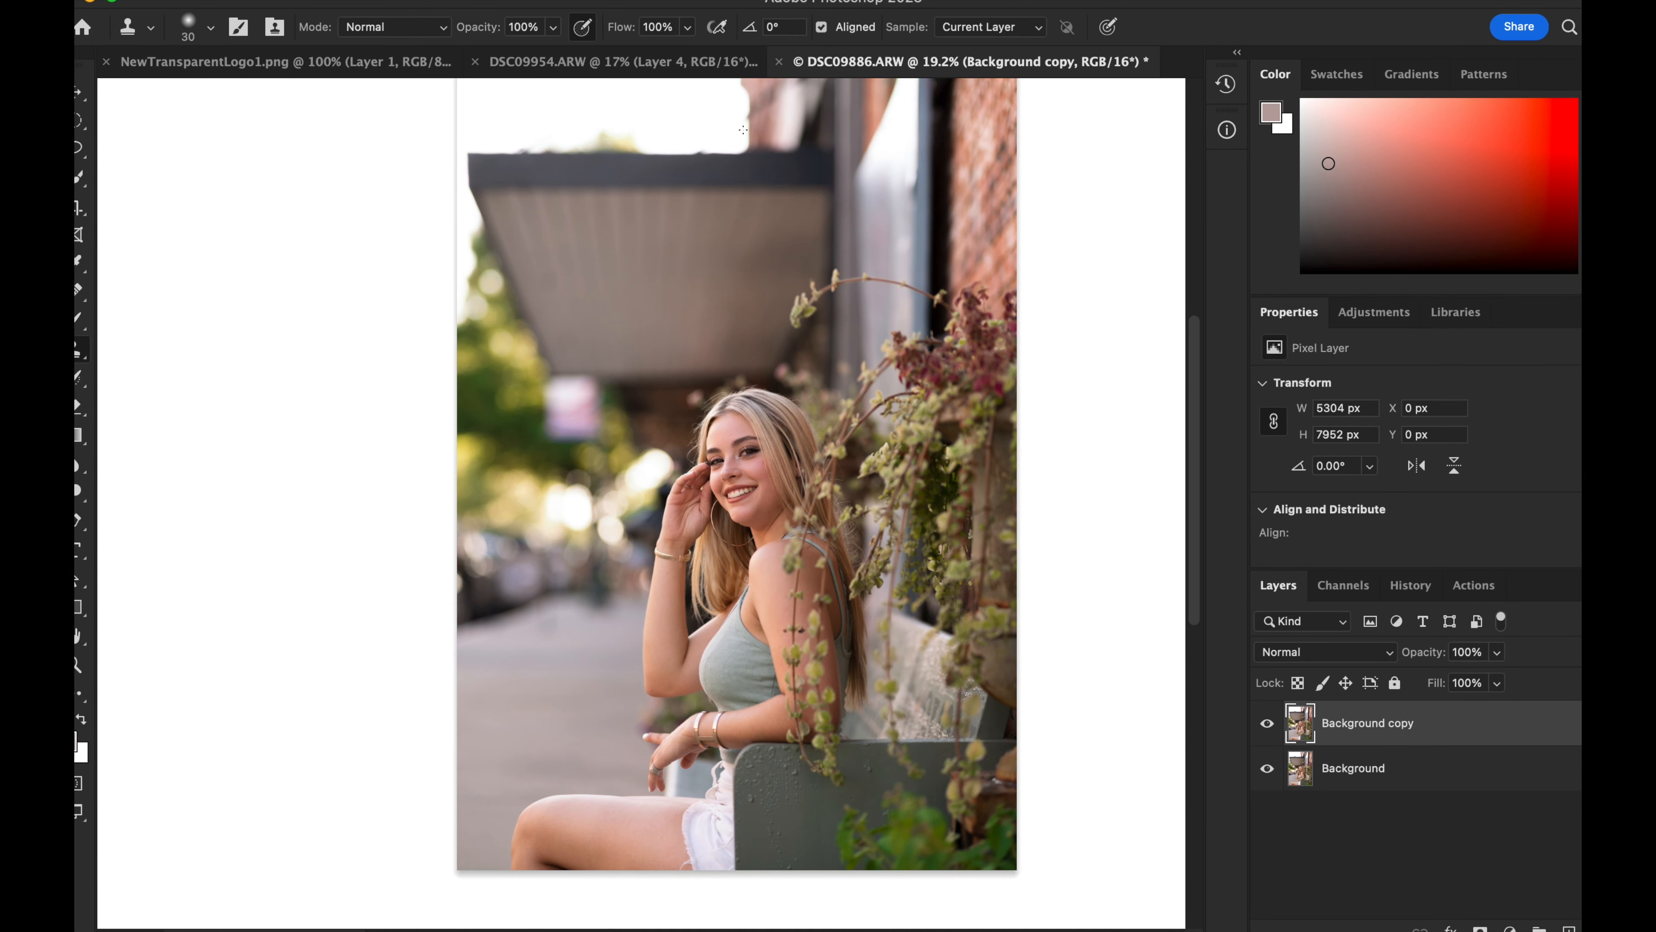
# Step: Resize and reposition the application window so all its tools and panels fit on screen
pyautogui.moveTo(1459, 3); pyautogui.dragTo(1441, 4)
pyautogui.moveTo(1581, 5); pyautogui.dragTo(1541, 5)
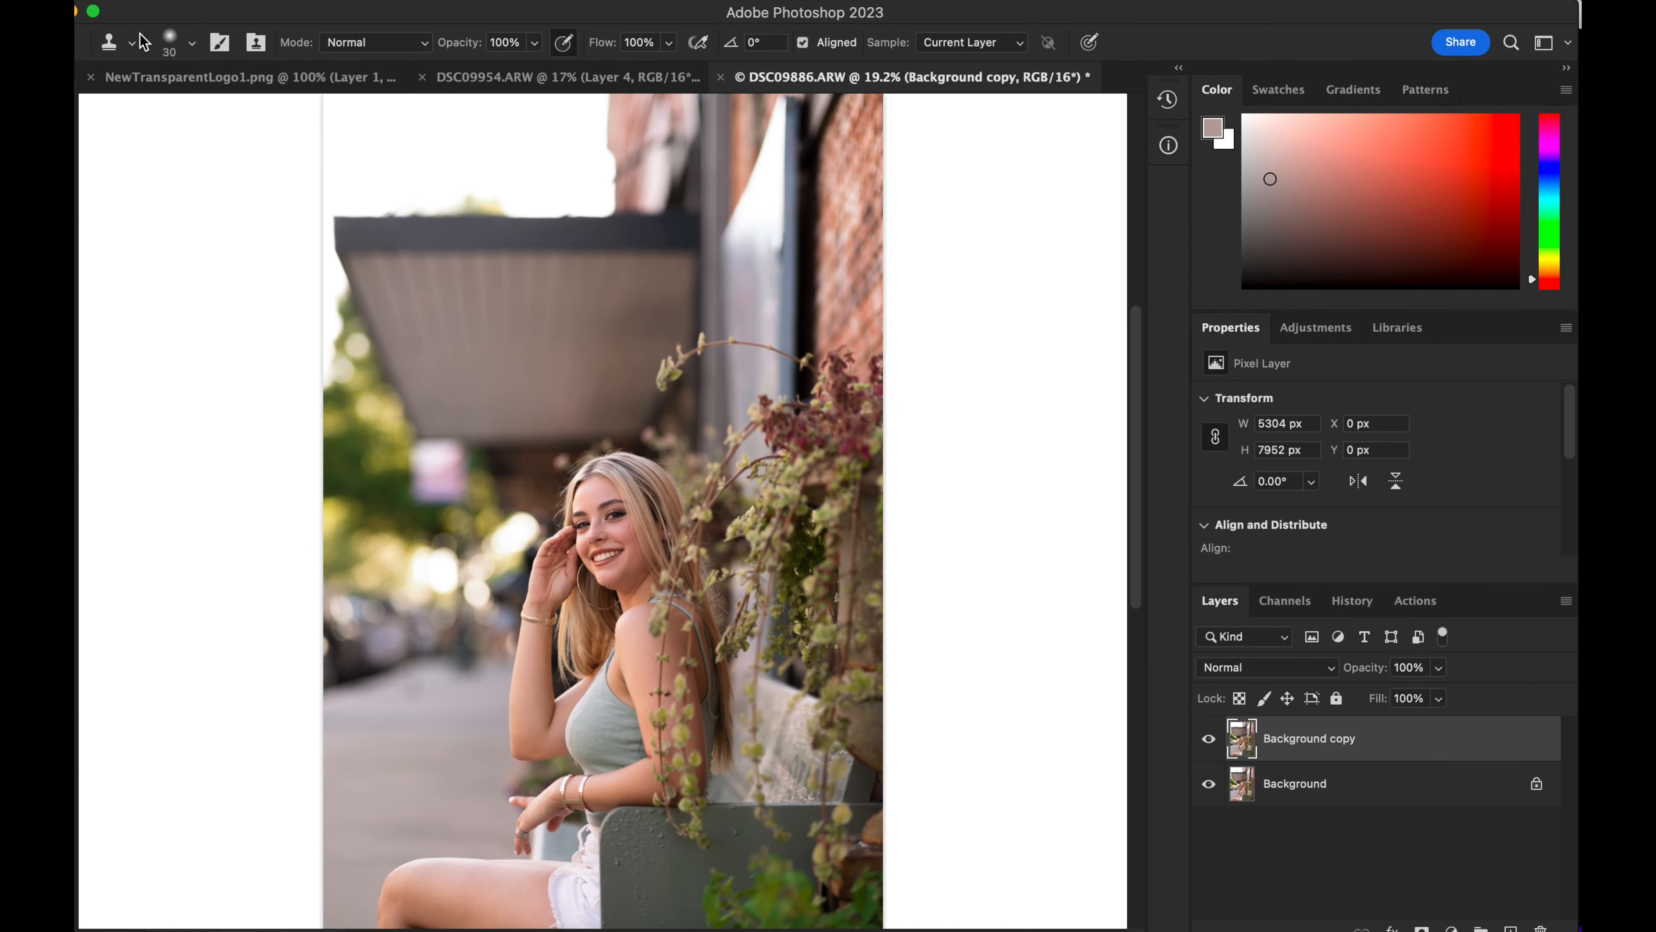
pyautogui.moveTo(49, 18); pyautogui.dragTo(81, 8)
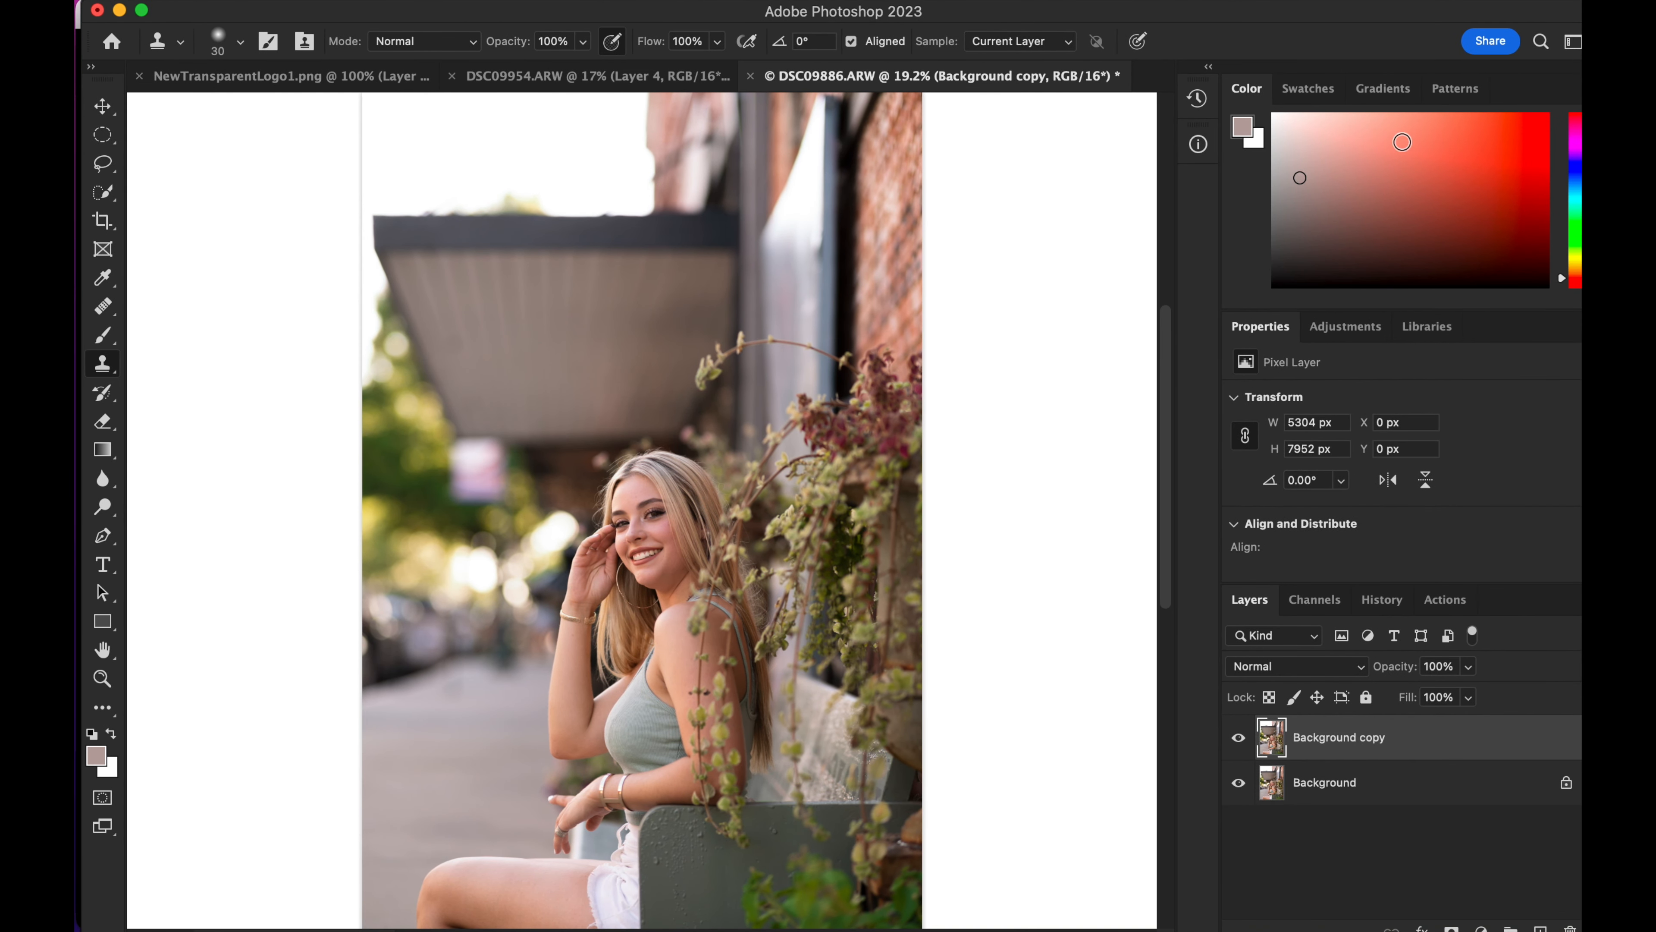
pyautogui.moveTo(1383, 11); pyautogui.dragTo(1354, 9)
pyautogui.moveTo(1574, 927); pyautogui.dragTo(1564, 910)
pyautogui.moveTo(723, 9); pyautogui.dragTo(739, 11)
pyautogui.moveTo(73, 923); pyautogui.dragTo(86, 921)
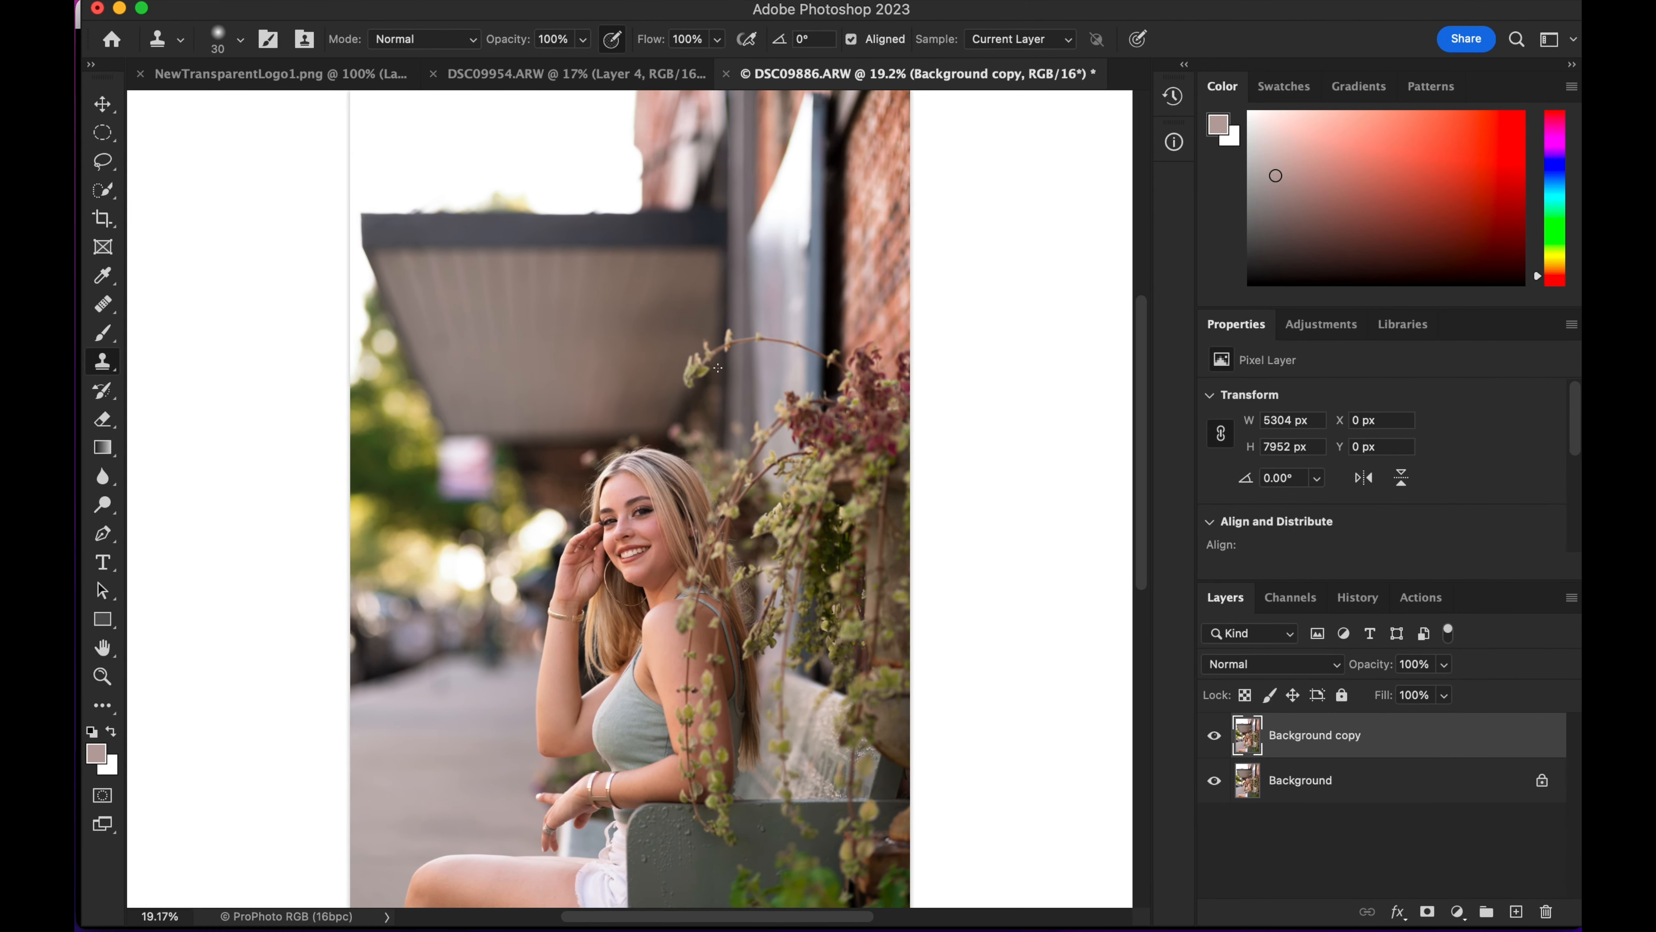
# Step: Clone out the water droplets on the green bench's side panel with the Clone Stamp at brush size 89
pyautogui.scroll(6, 640, 521)
pyautogui.scroll(-8, 787, 518)
pyautogui.scroll(7, 751, 654)
pyautogui.click(102, 334)
pyautogui.click(102, 361)
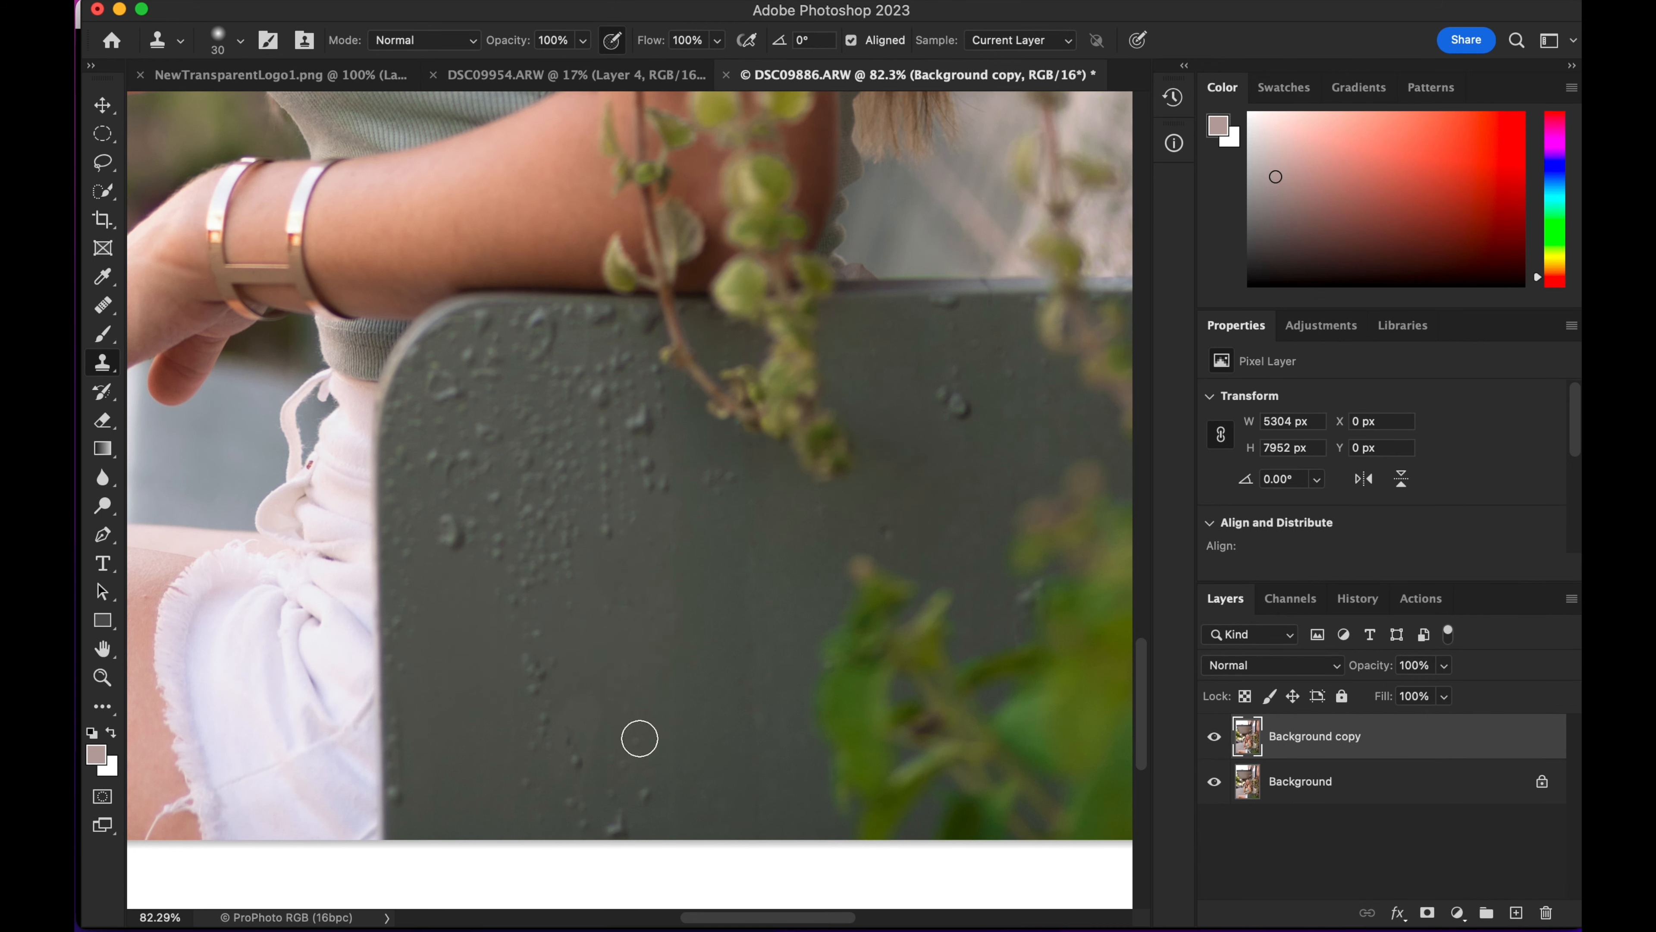
pyautogui.moveTo(639, 739); pyautogui.dragTo(651, 755)
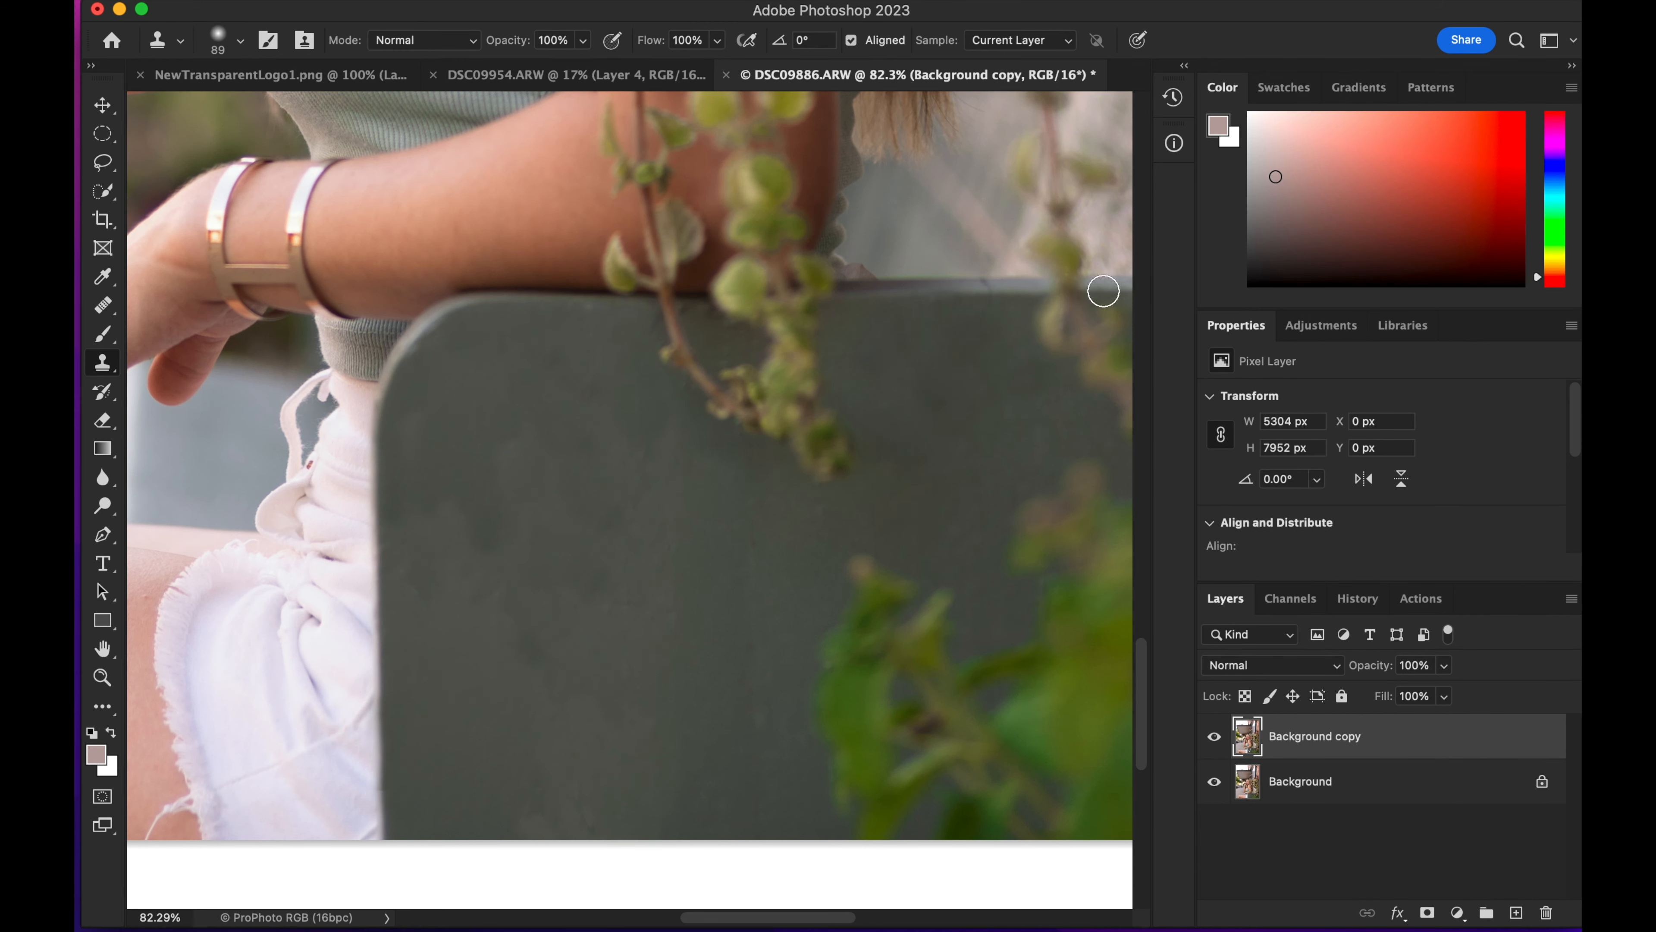
pyautogui.scroll(-10, 668, 484)
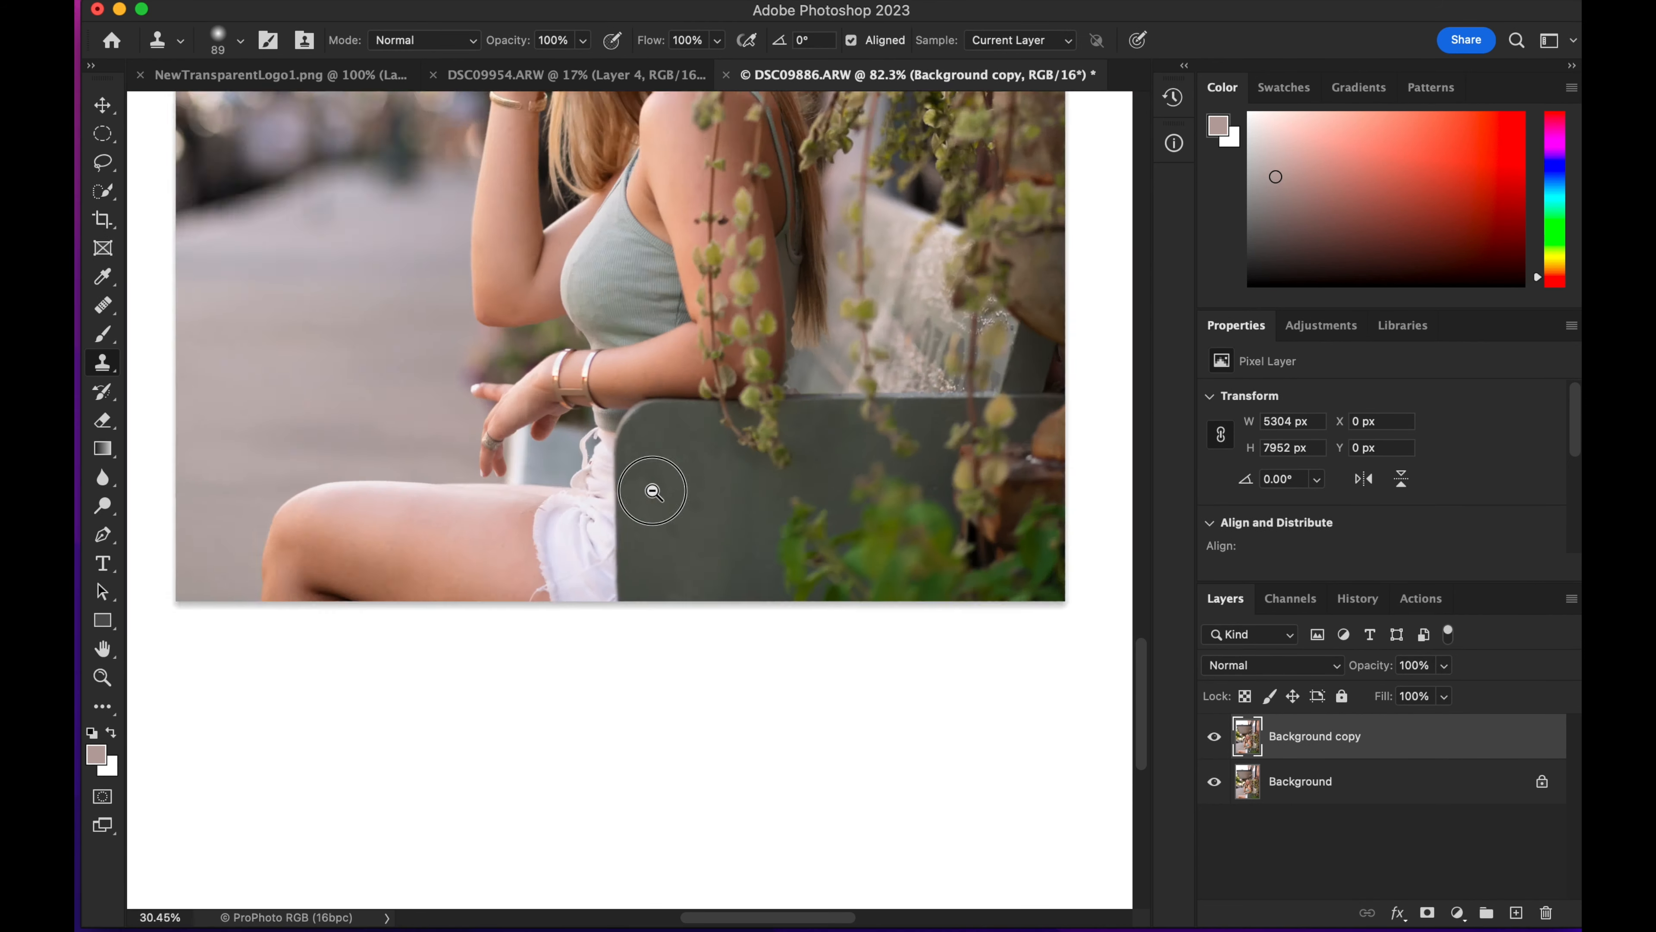
pyautogui.scroll(10, 766, 385)
pyautogui.scroll(5, 766, 385)
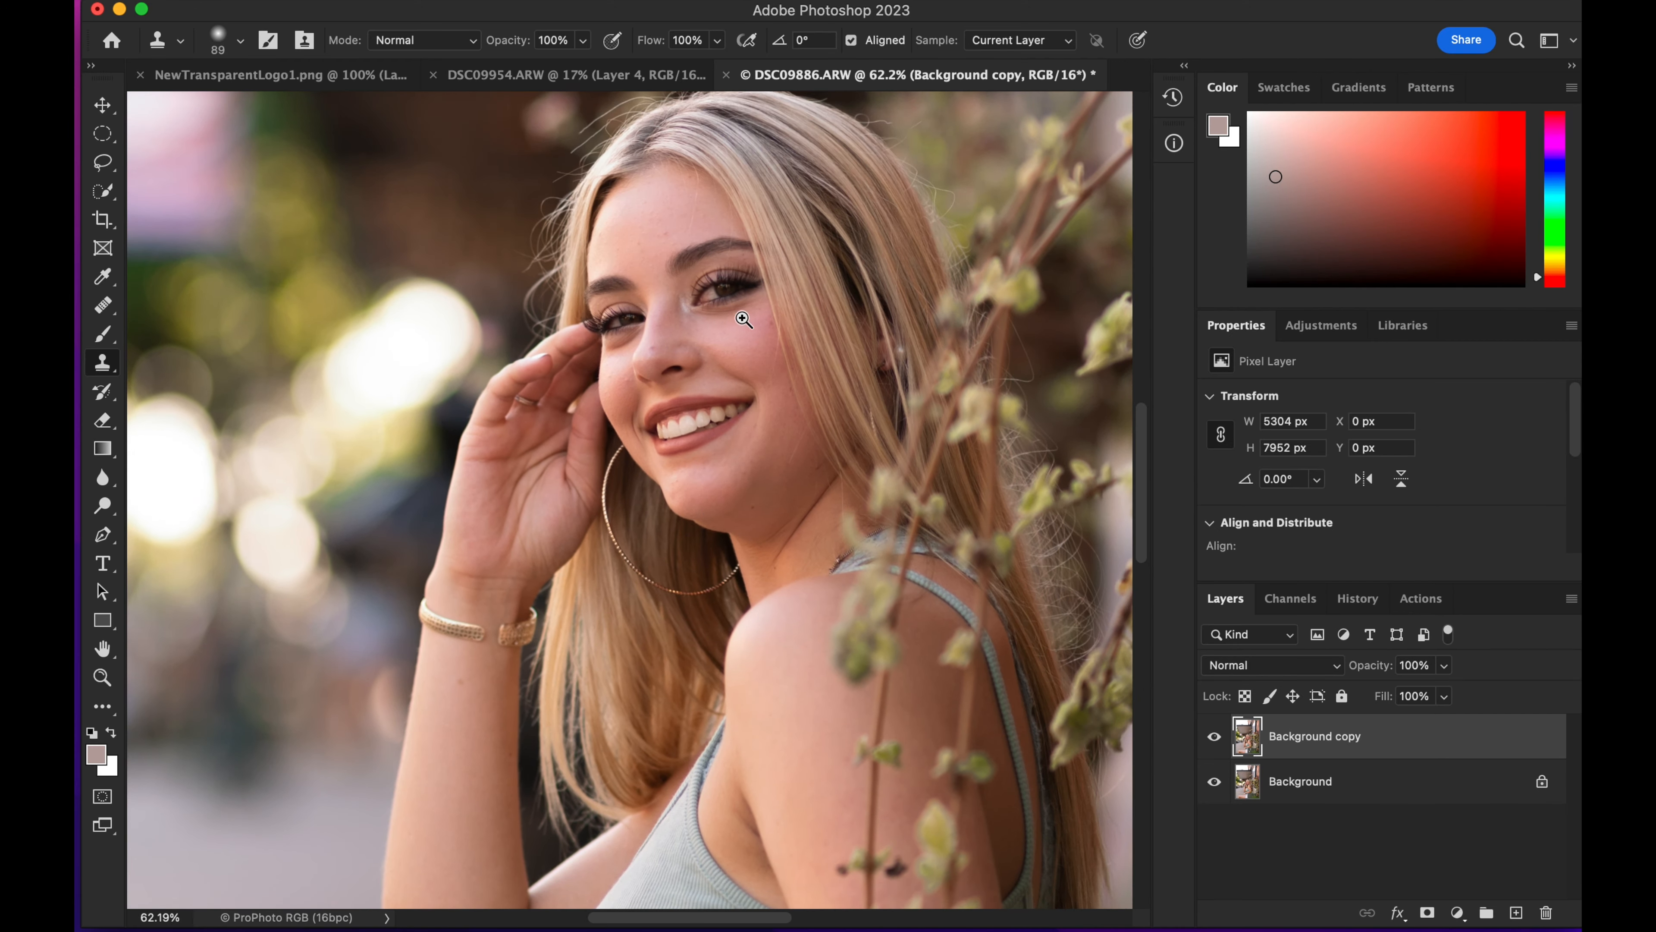
pyautogui.scroll(5, 743, 317)
pyautogui.scroll(2, 775, 488)
pyautogui.click(561, 0)
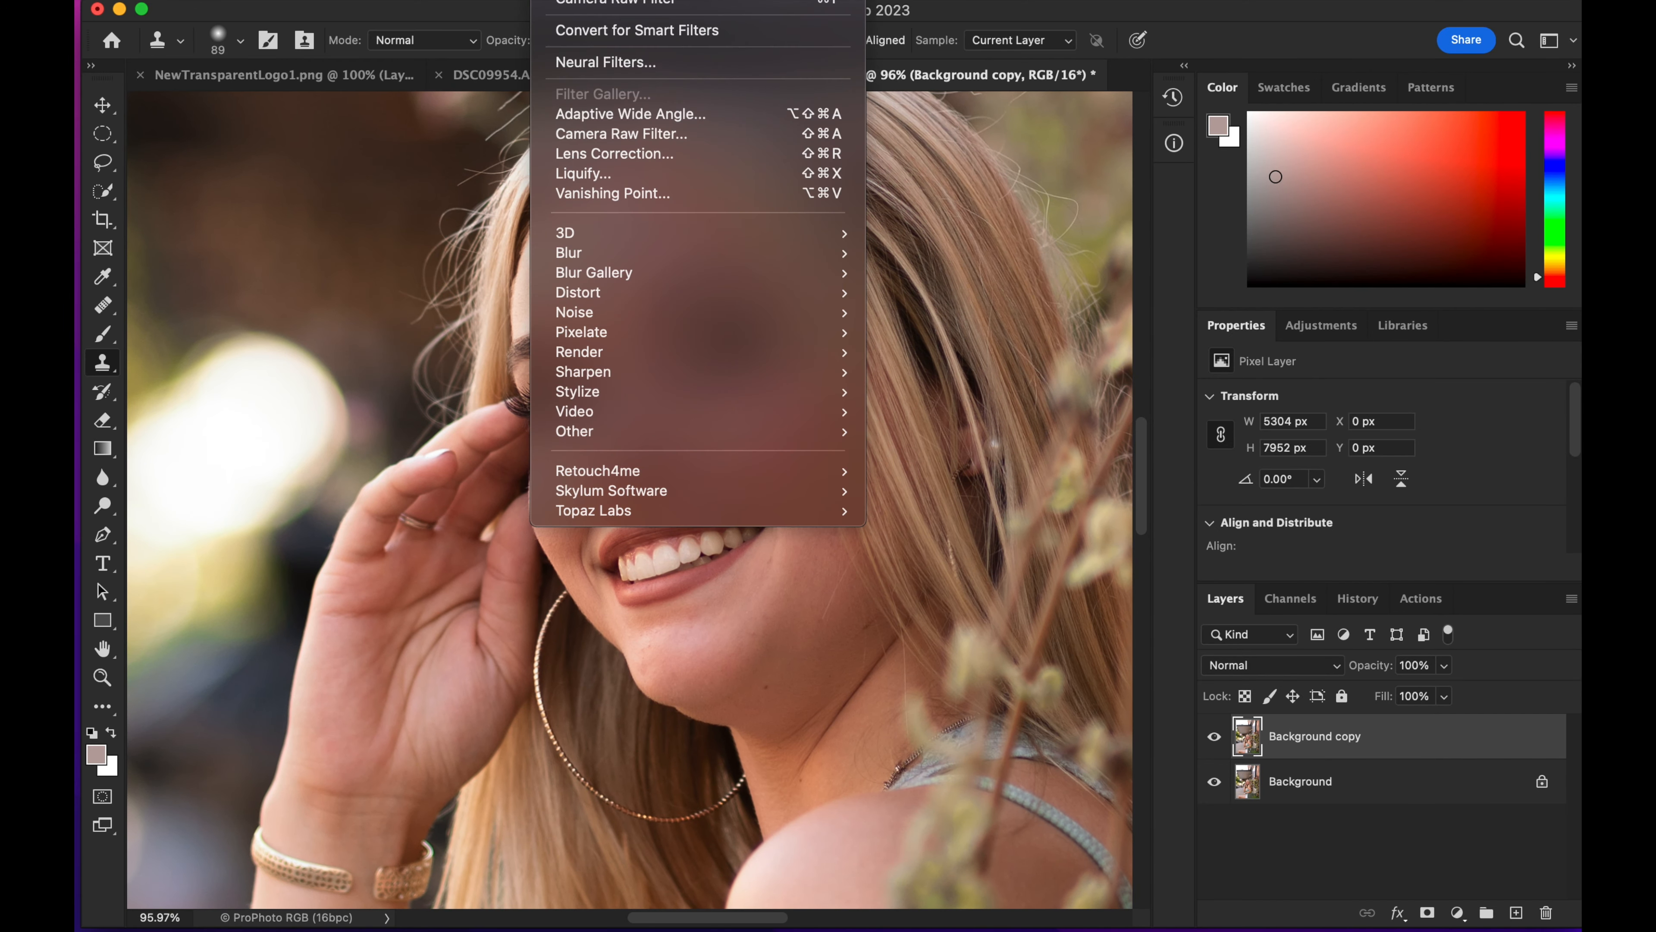
pyautogui.click(698, 135)
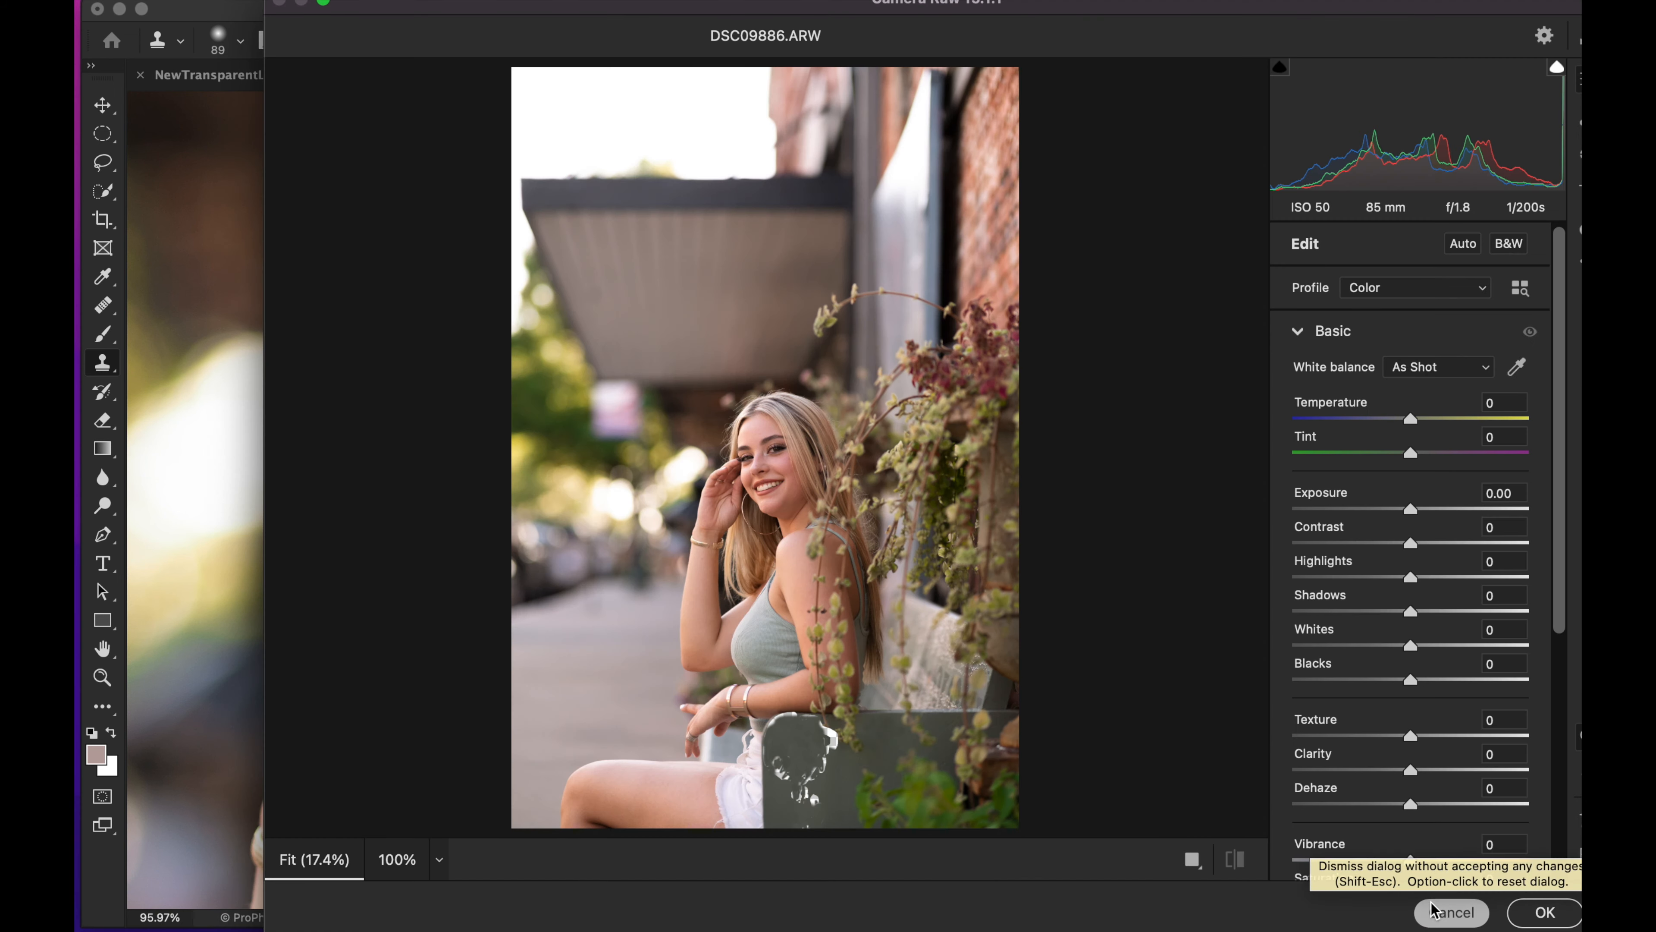
pyautogui.click(1437, 912)
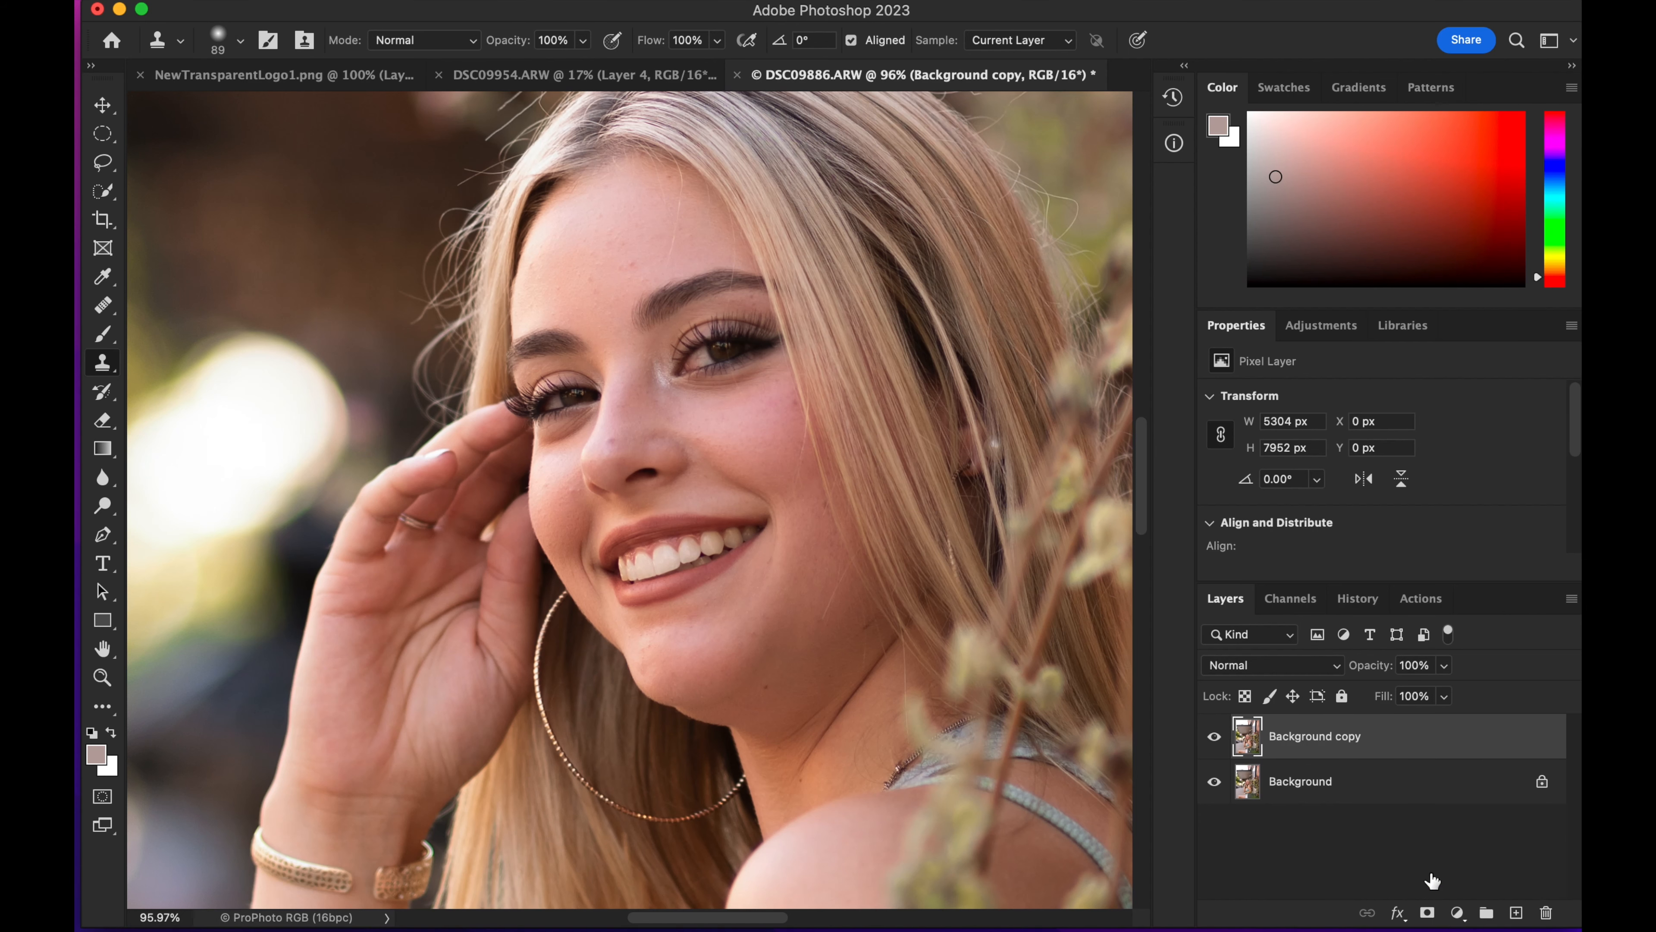
# Step: Duplicate the Background copy layer and rename the duplicate as Camera Raw
pyautogui.press('super+j')
pyautogui.doubleClick(1348, 740)
pyautogui.write('Camera Raw')
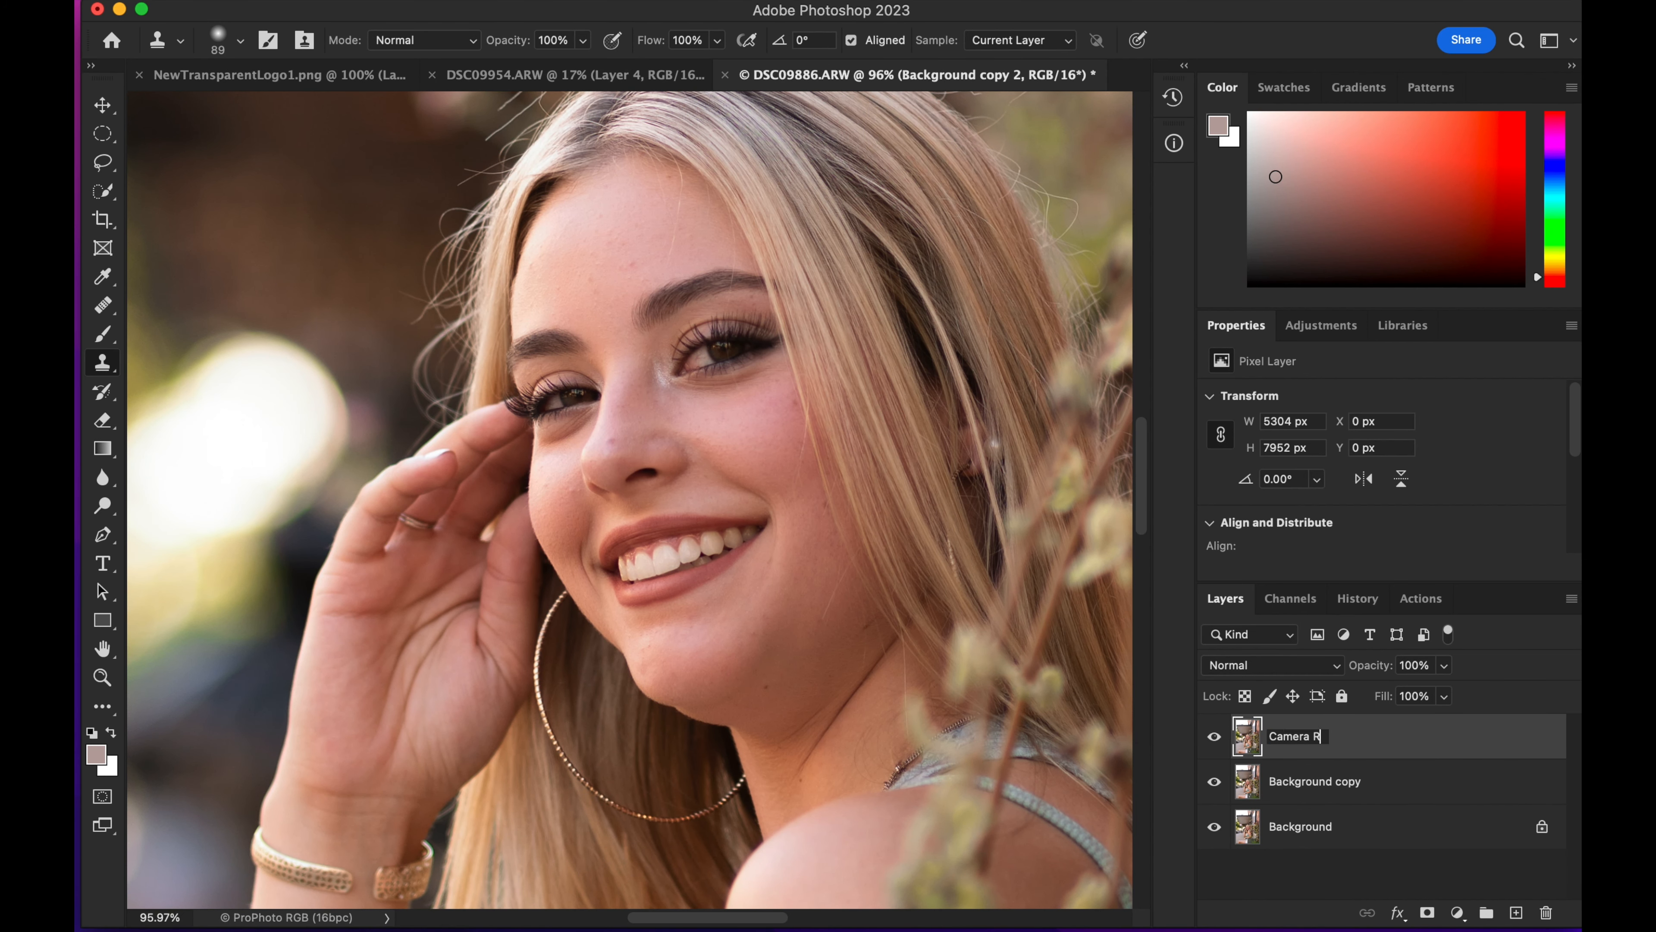
pyautogui.press('Return')
# Step: Open the Camera Raw Filter on the new layer and paint a brush mask over both eyes
pyautogui.click(561, 0)
pyautogui.click(631, 134)
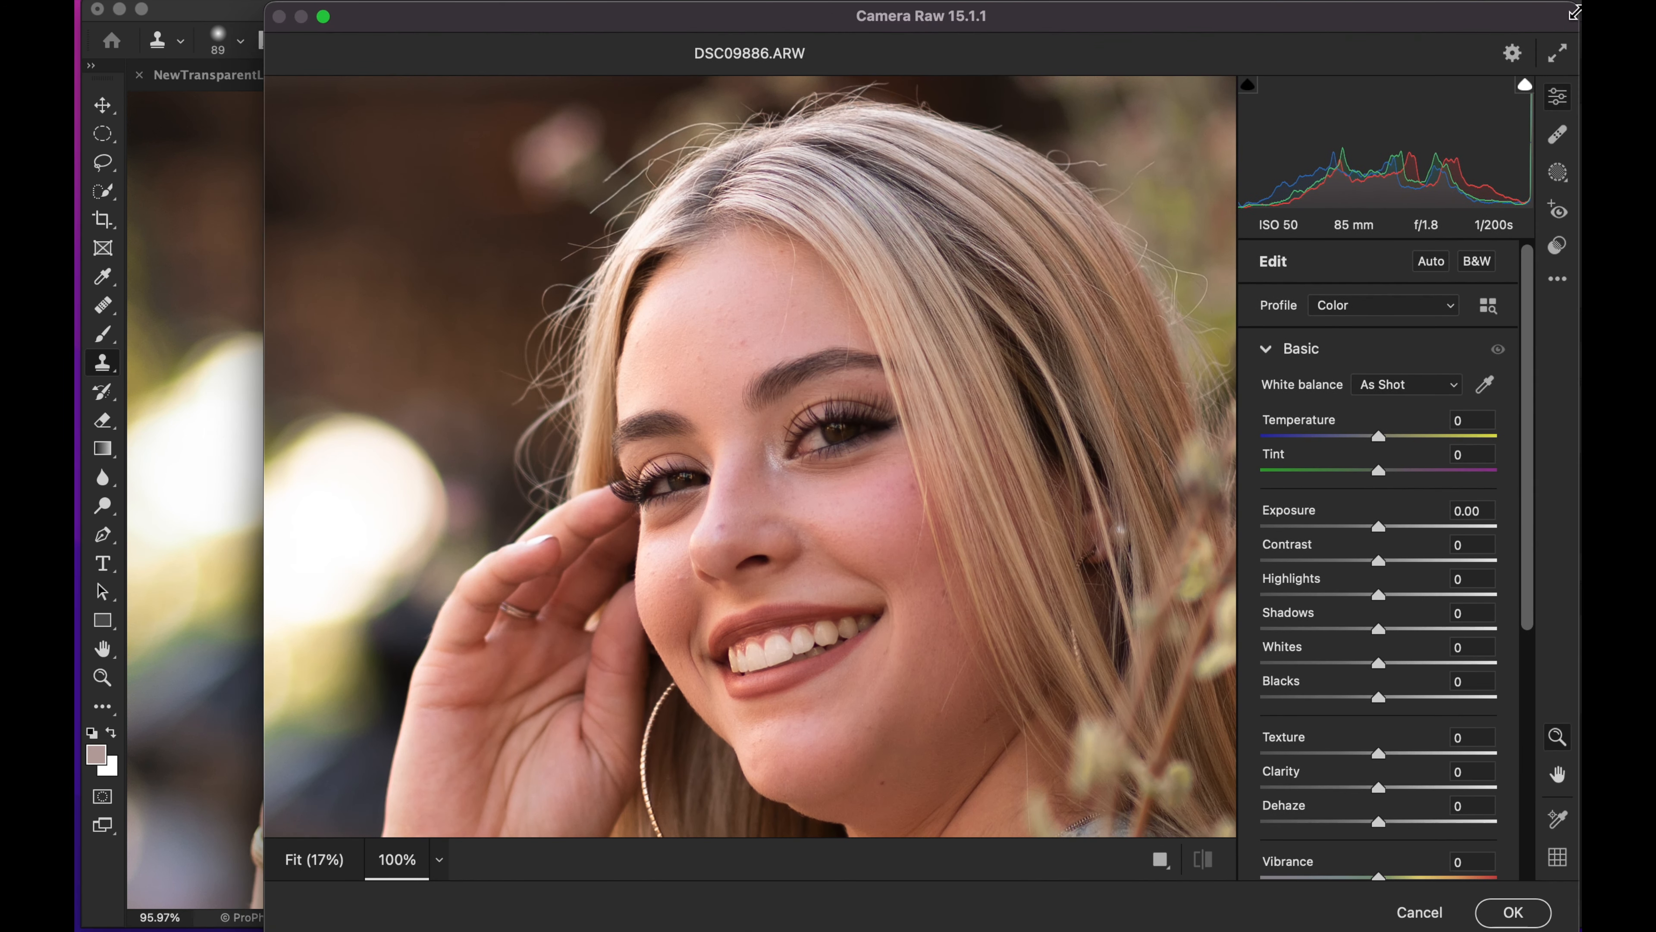
pyautogui.click(1563, 167)
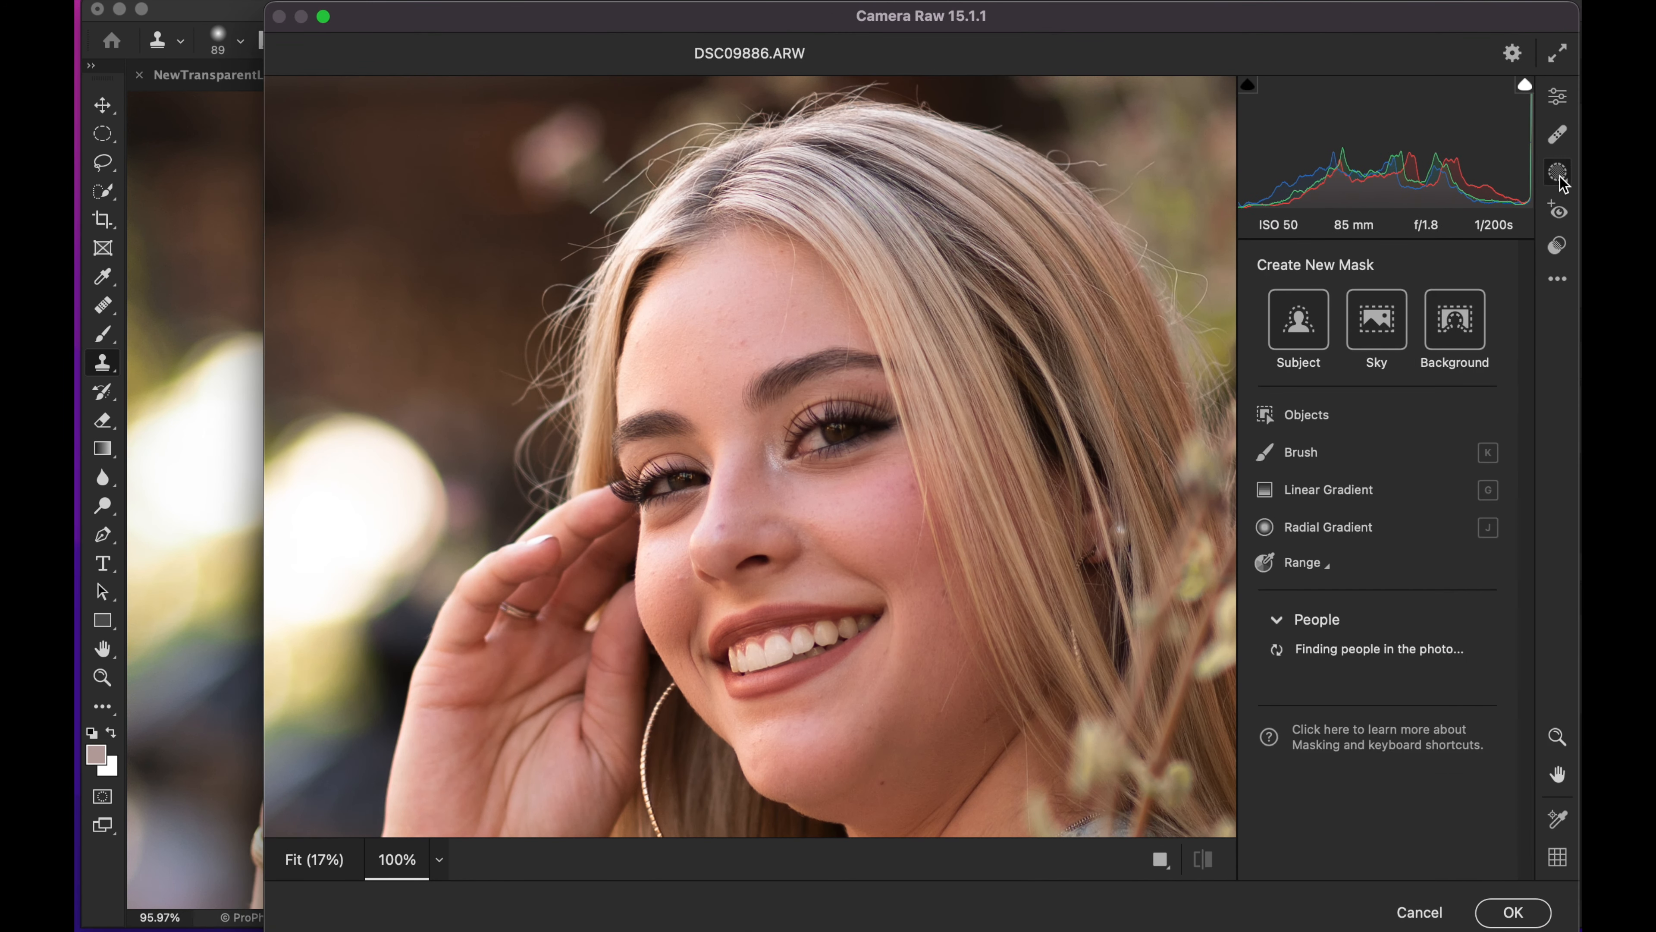
pyautogui.click(1301, 458)
pyautogui.moveTo(1526, 525)
pyautogui.mouseDown()
pyautogui.moveTo(1524, 547)
pyautogui.moveTo(1430, 606)
pyautogui.mouseUp()
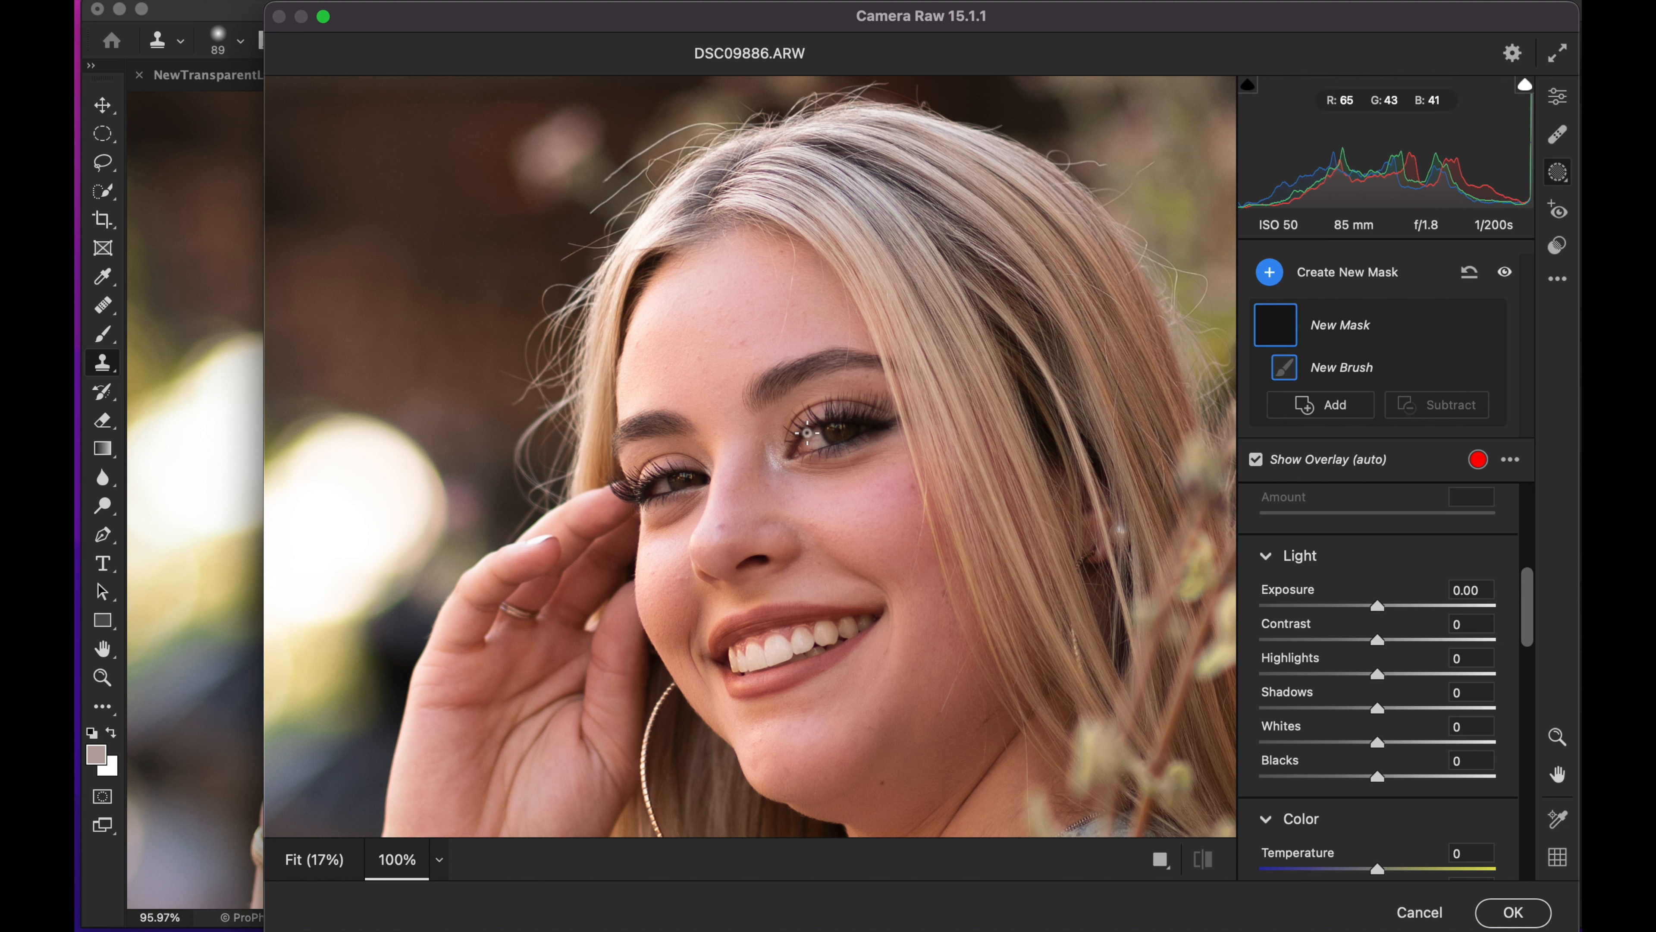
pyautogui.moveTo(808, 435)
pyautogui.mouseDown()
pyautogui.moveTo(800, 449)
pyautogui.moveTo(859, 428)
pyautogui.mouseUp()
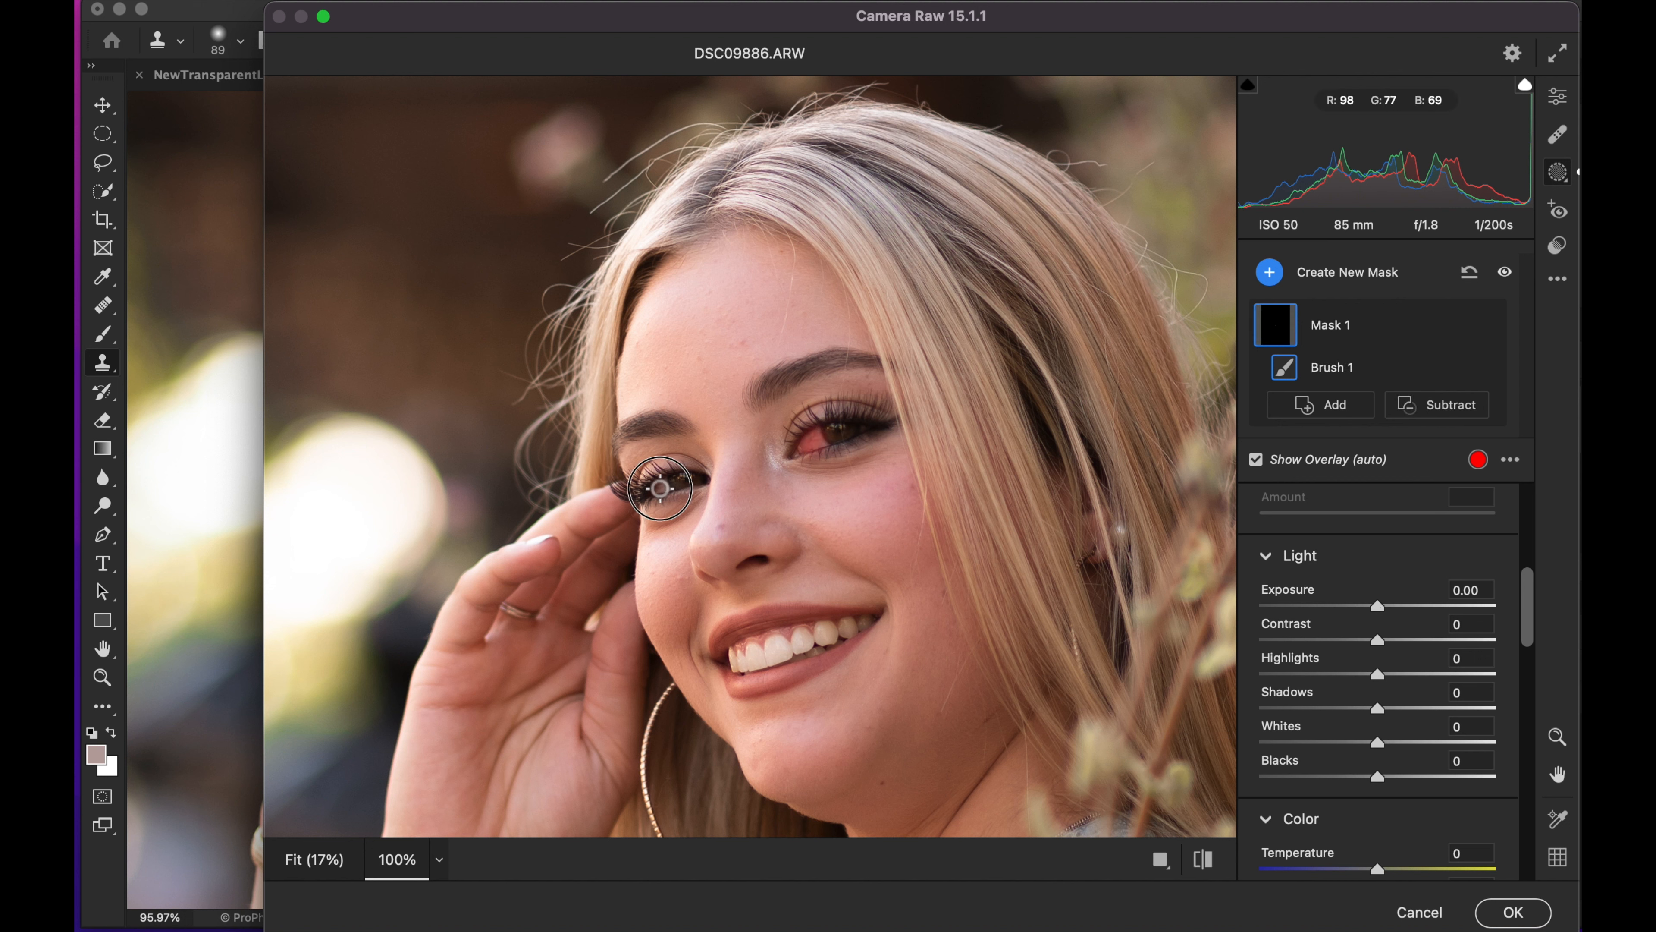
pyautogui.moveTo(661, 486); pyautogui.dragTo(697, 478)
pyautogui.moveTo(844, 429)
pyautogui.mouseDown()
pyautogui.moveTo(797, 450)
pyautogui.moveTo(836, 433)
pyautogui.mouseUp()
# Step: Extend the brush mask over the teeth and set its Exposure to +0.60, Whites to +13 and Temperature to -21
pyautogui.moveTo(1387, 612); pyautogui.dragTo(1401, 606)
pyautogui.moveTo(748, 664)
pyautogui.mouseDown()
pyautogui.moveTo(849, 624)
pyautogui.moveTo(735, 654)
pyautogui.moveTo(854, 627)
pyautogui.mouseUp()
pyautogui.moveTo(1376, 744)
pyautogui.mouseDown()
pyautogui.moveTo(1412, 742)
pyautogui.moveTo(1393, 742)
pyautogui.mouseUp()
pyautogui.moveTo(1376, 869); pyautogui.dragTo(1352, 871)
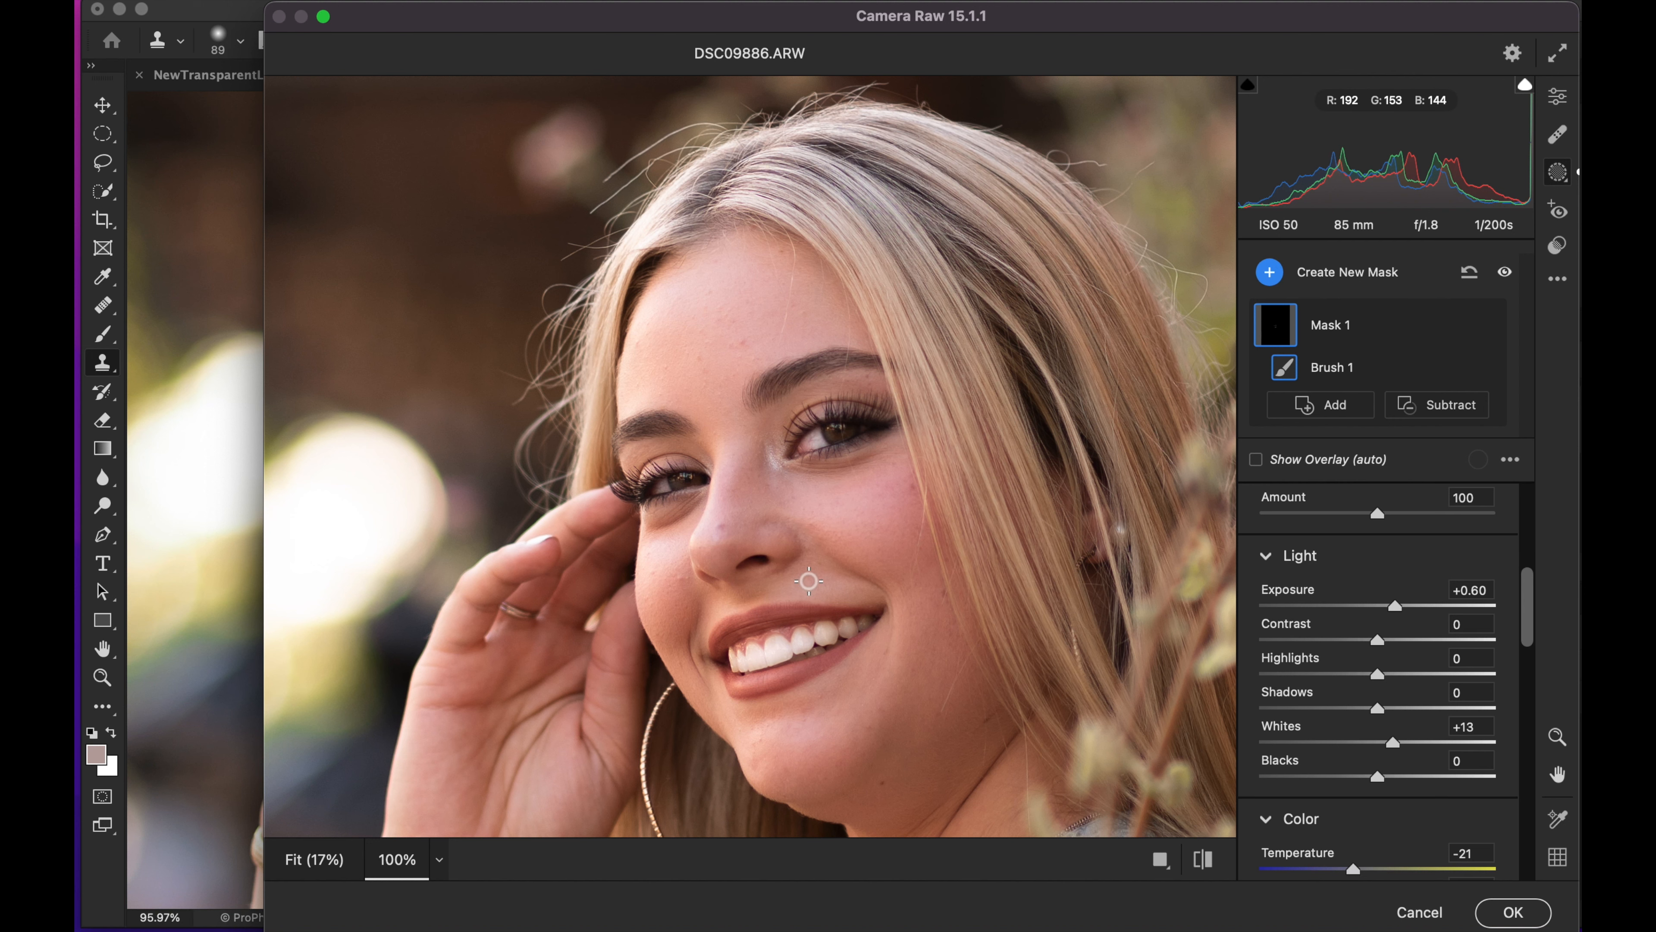
# Step: Set the mask's Exposure to +0.40, check the whole photo and apply the Camera Raw filter
pyautogui.press('space')
pyautogui.click(836, 541)
pyautogui.moveTo(1391, 608); pyautogui.dragTo(1386, 609)
pyautogui.click(751, 491)
pyautogui.click(833, 460)
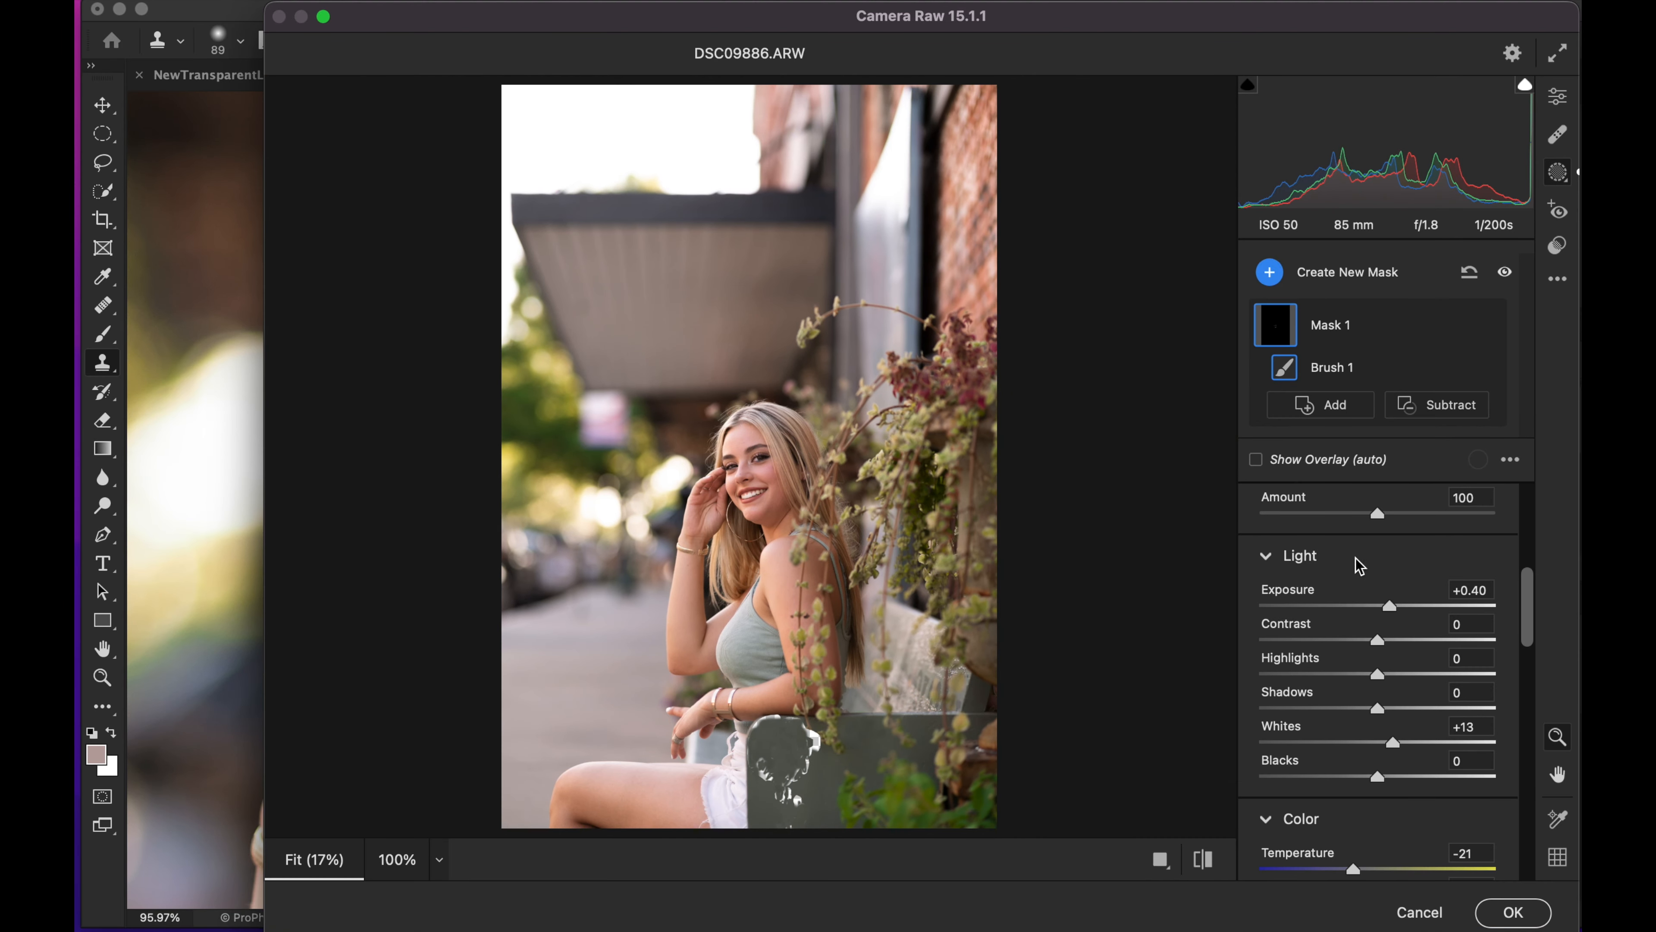
pyautogui.scroll(-10, 1508, 704)
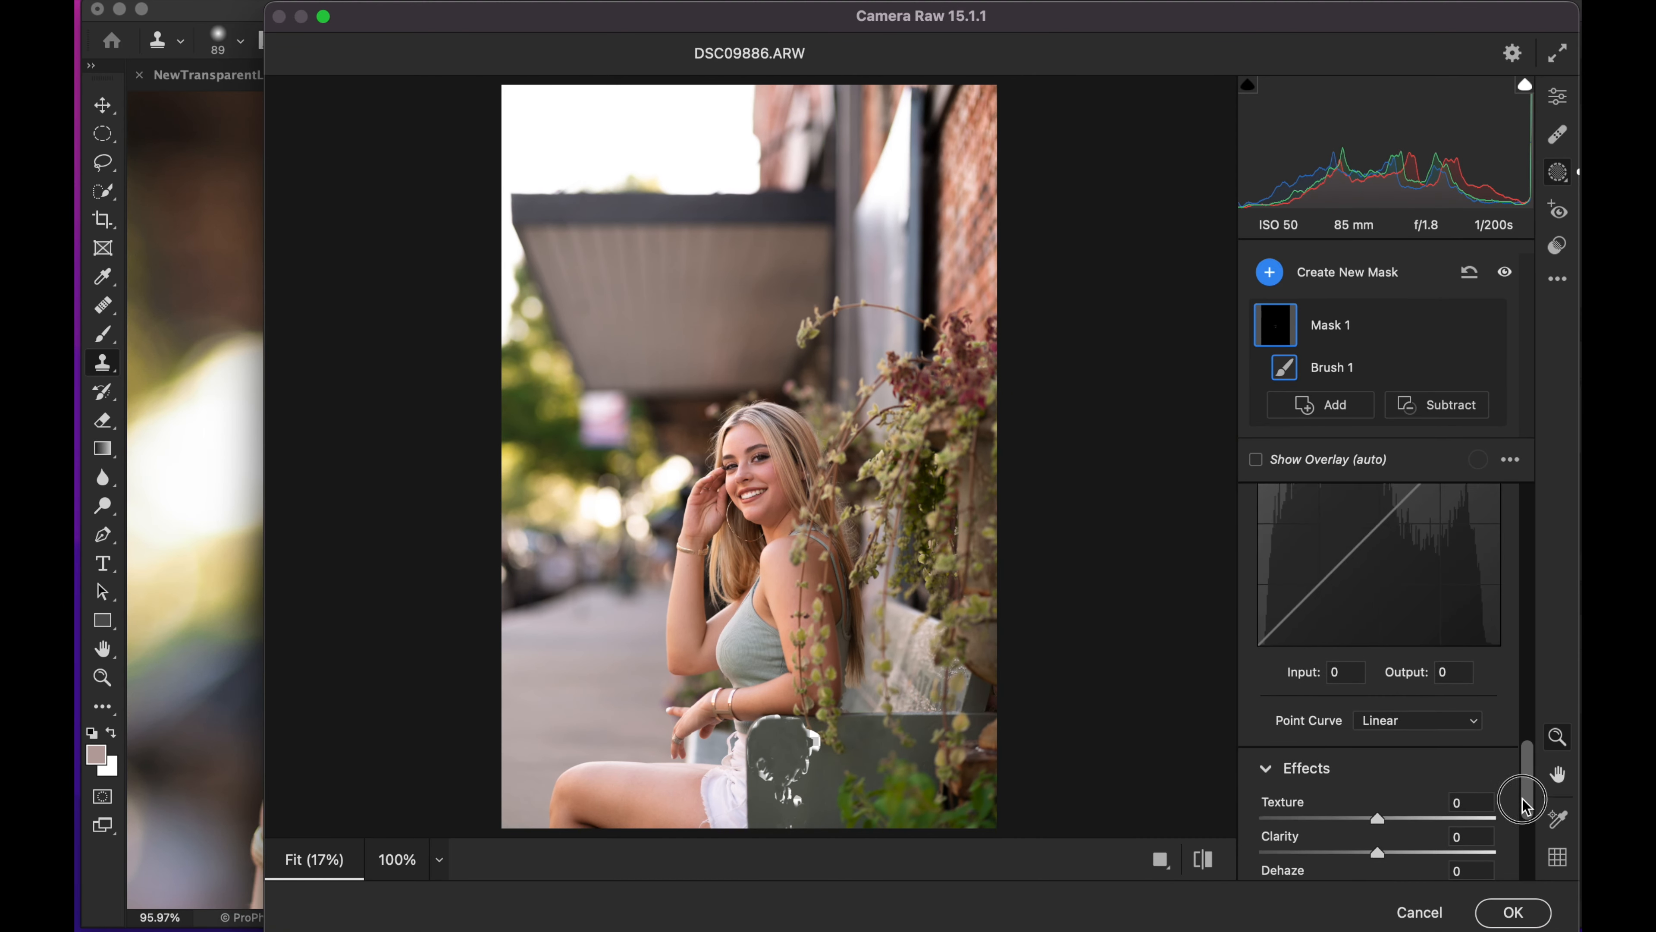
pyautogui.click(1513, 912)
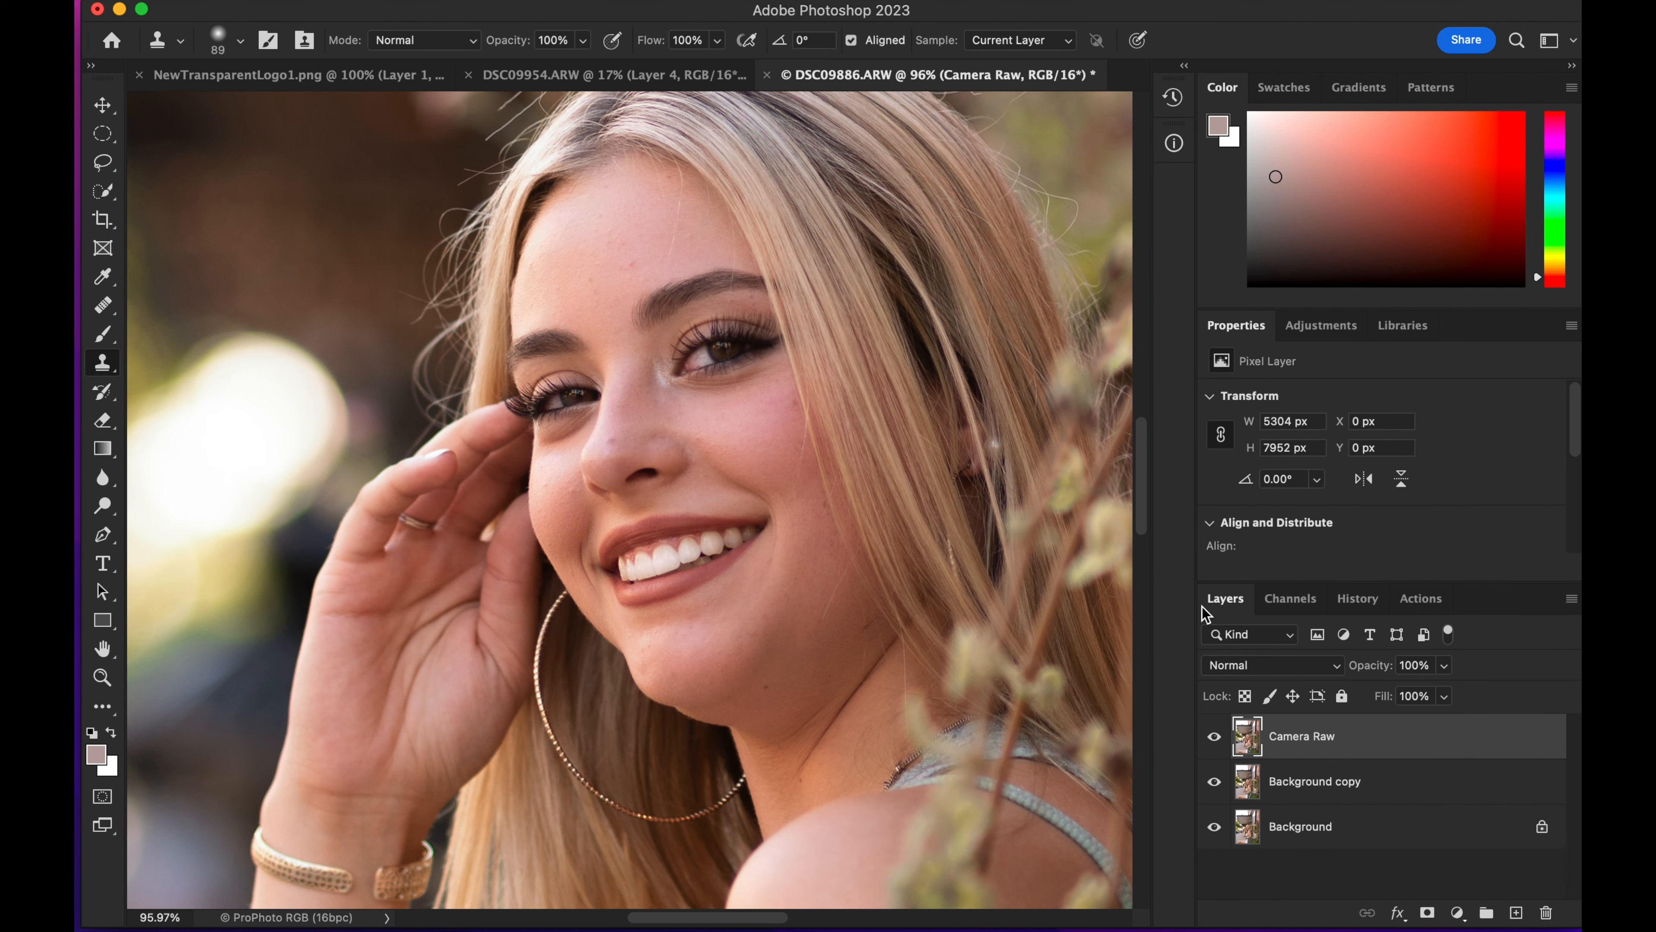
# Step: Duplicate the Camera Raw layer and run the FS Low Median action, accepting a 13-pixel radius for both Median filters
pyautogui.press('super+j')
pyautogui.click(1422, 598)
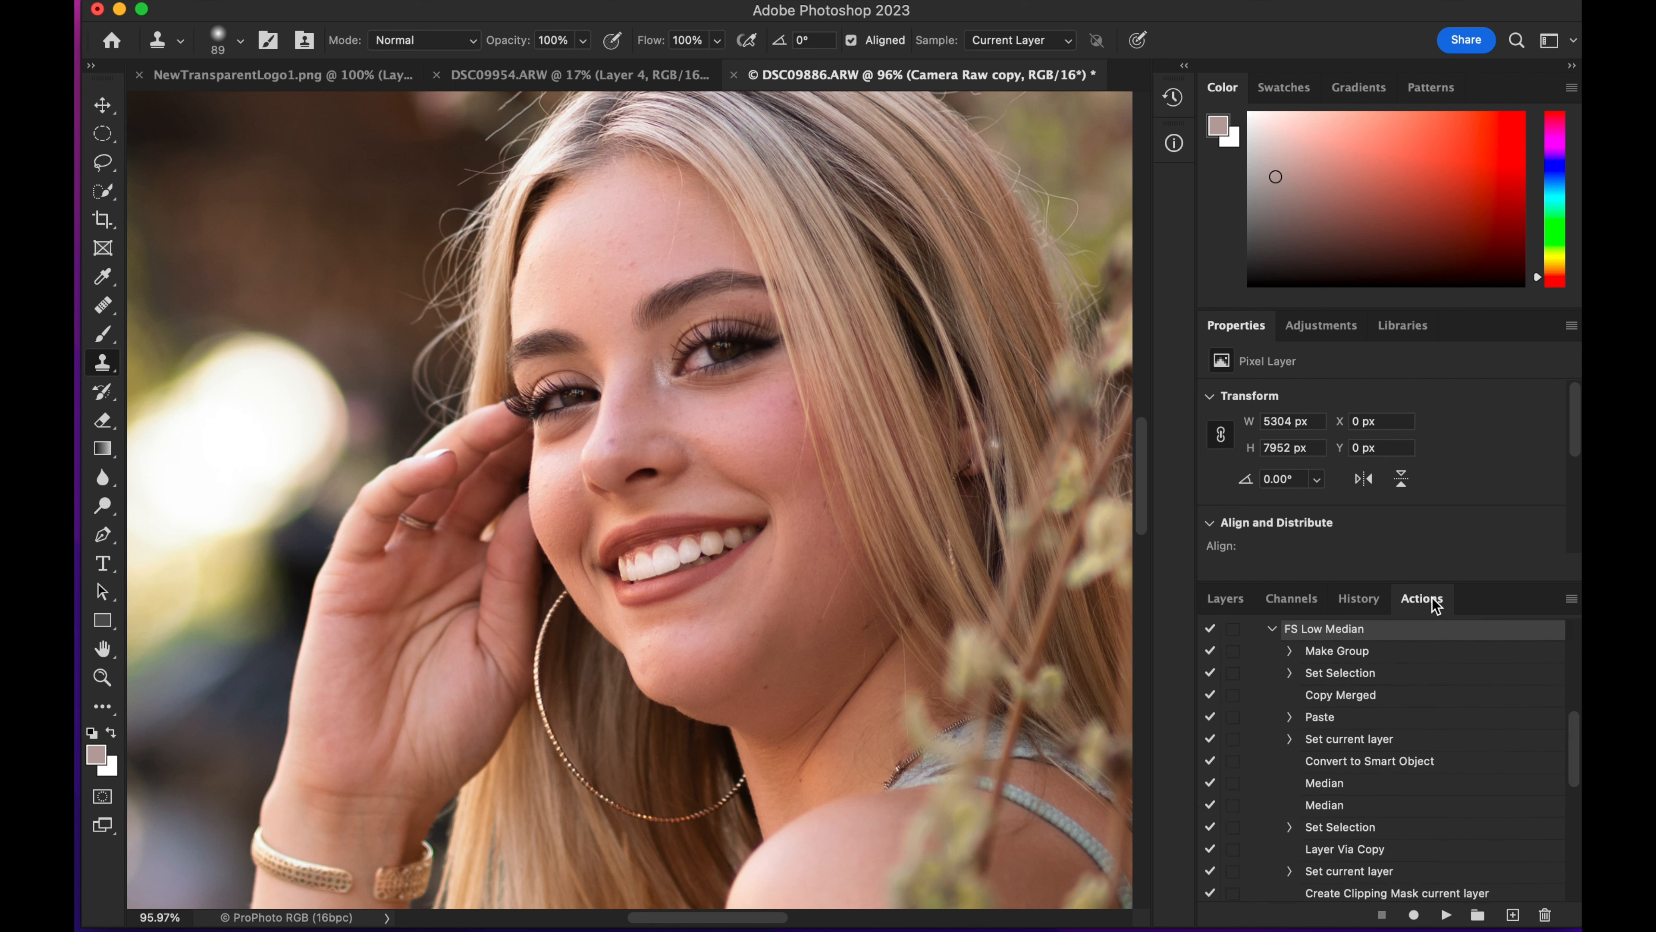
pyautogui.click(1446, 914)
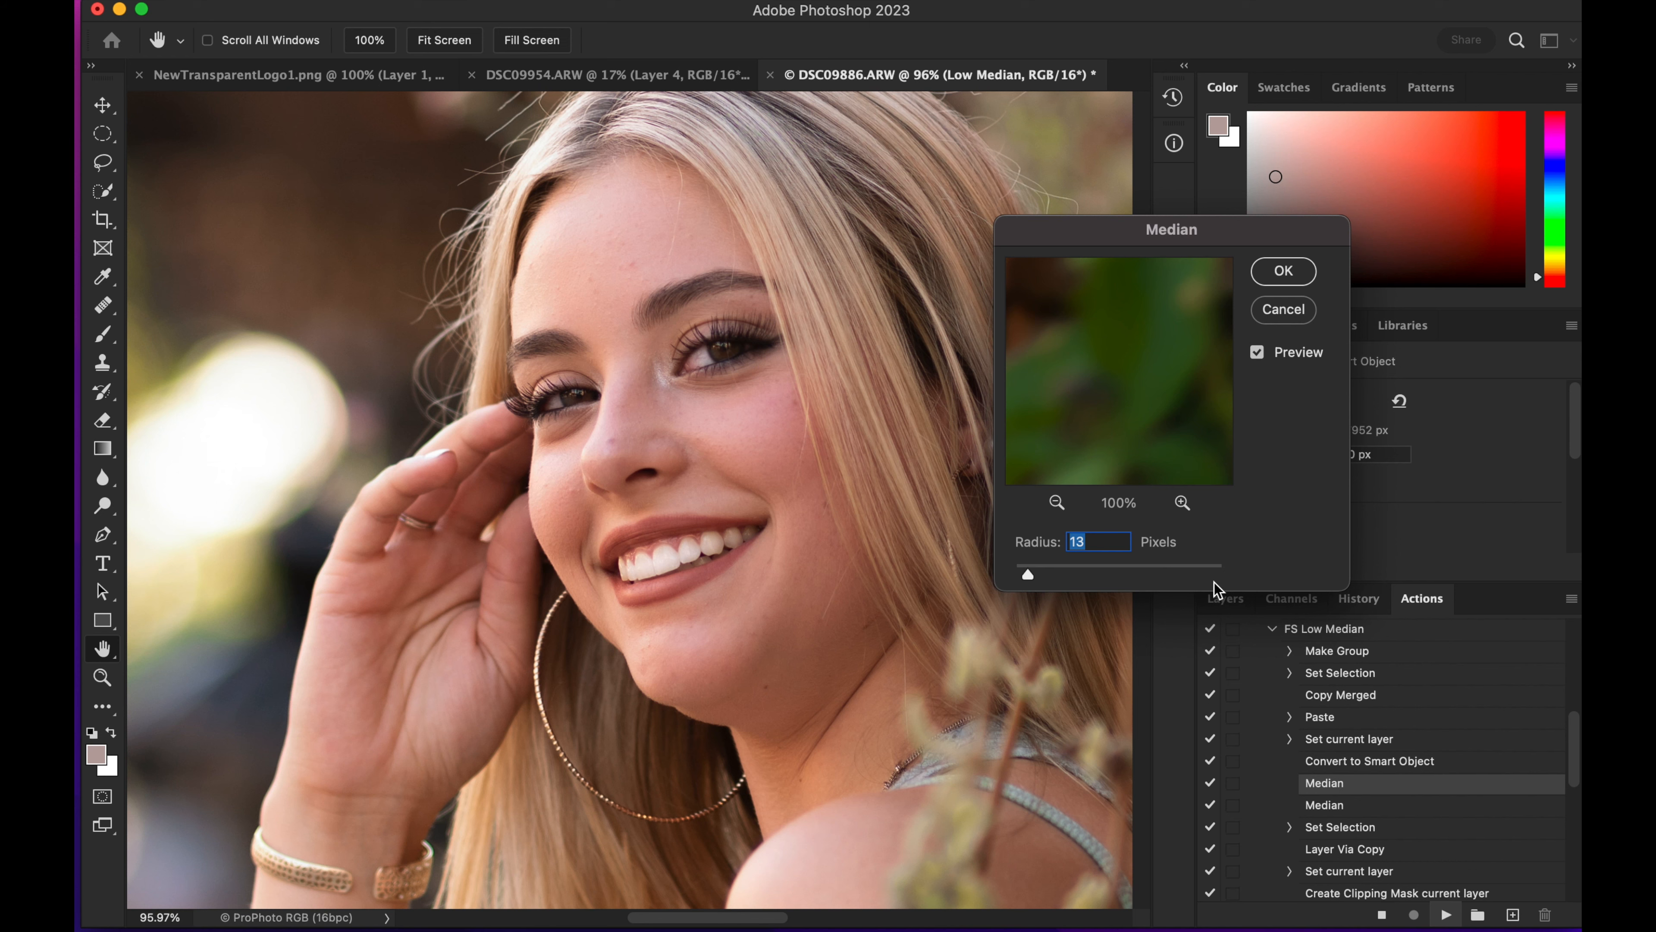
pyautogui.click(1283, 271)
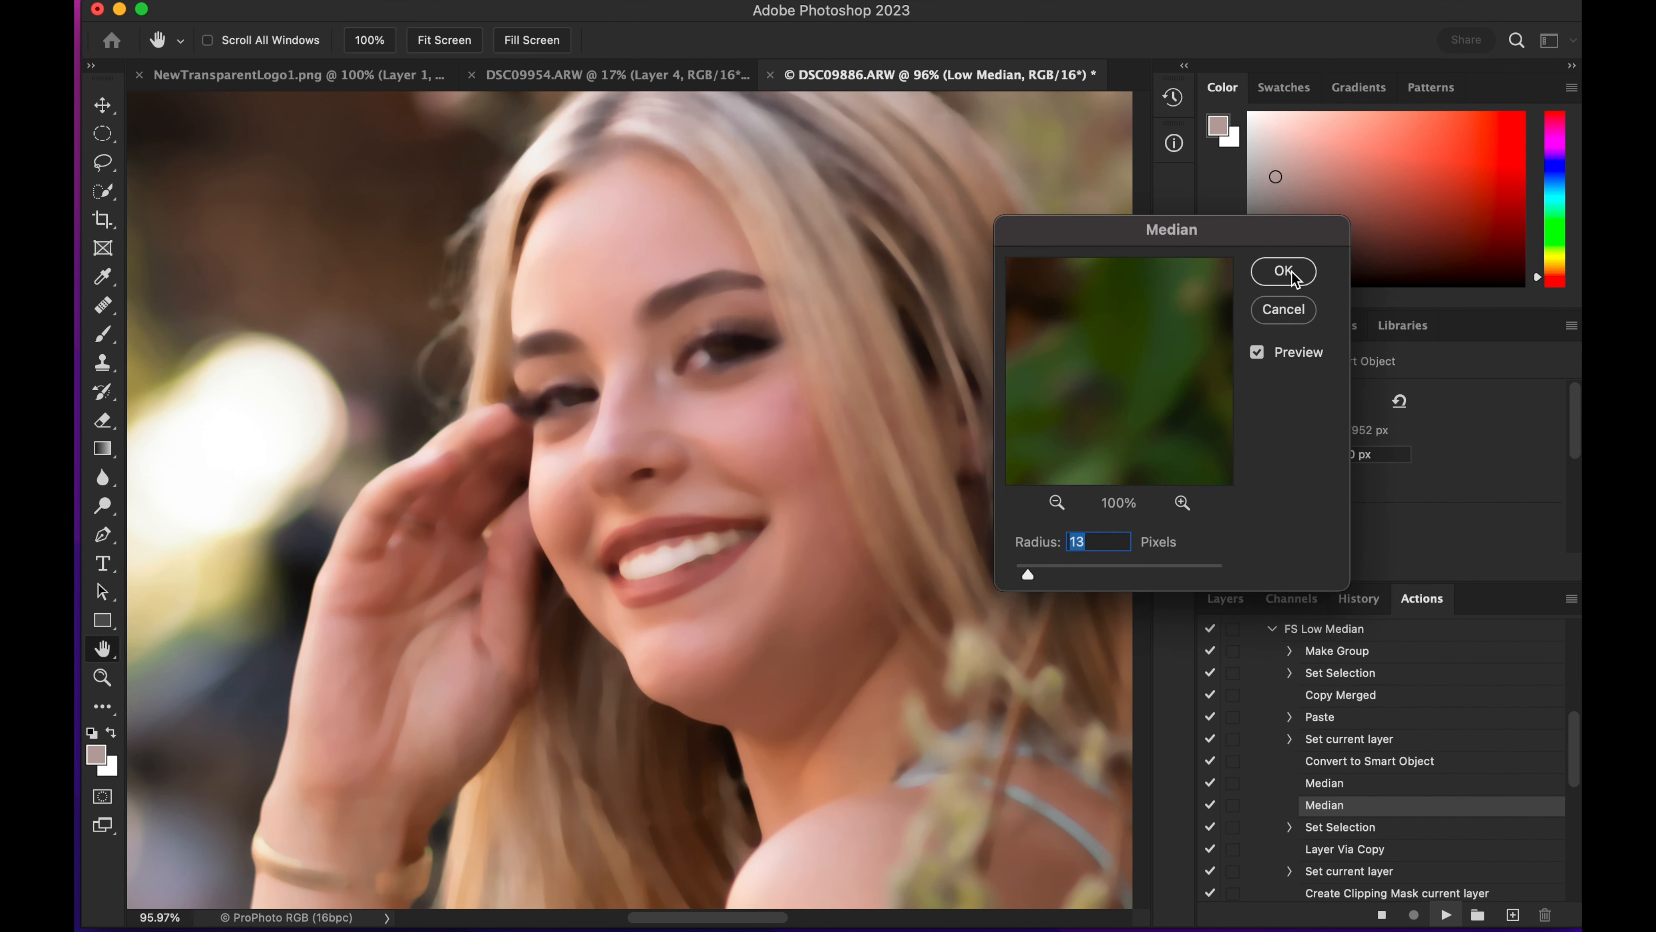
pyautogui.click(1279, 270)
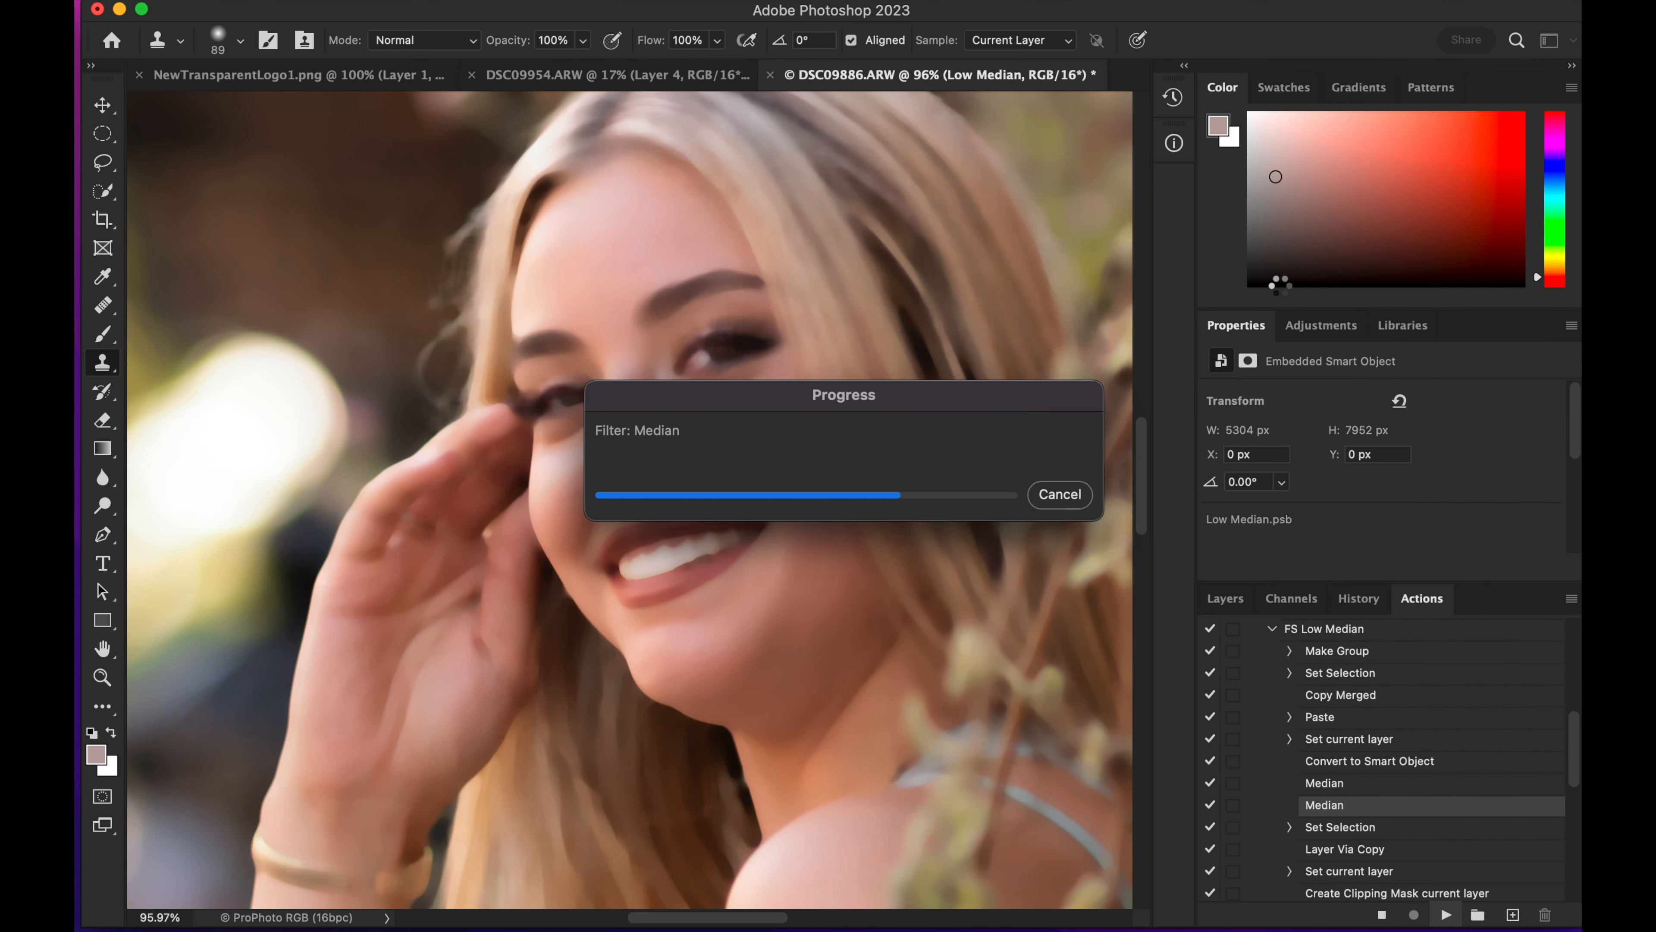
# Step: Select the High Median layer in the FS Median group and clone out the forehead blemishes
pyautogui.click(1228, 599)
pyautogui.click(1376, 759)
pyautogui.keyDown('super'); pyautogui.click(1377, 810); pyautogui.keyUp('super')
pyautogui.keyDown('super'); pyautogui.click(1380, 859); pyautogui.keyUp('super')
pyautogui.press('Delete')
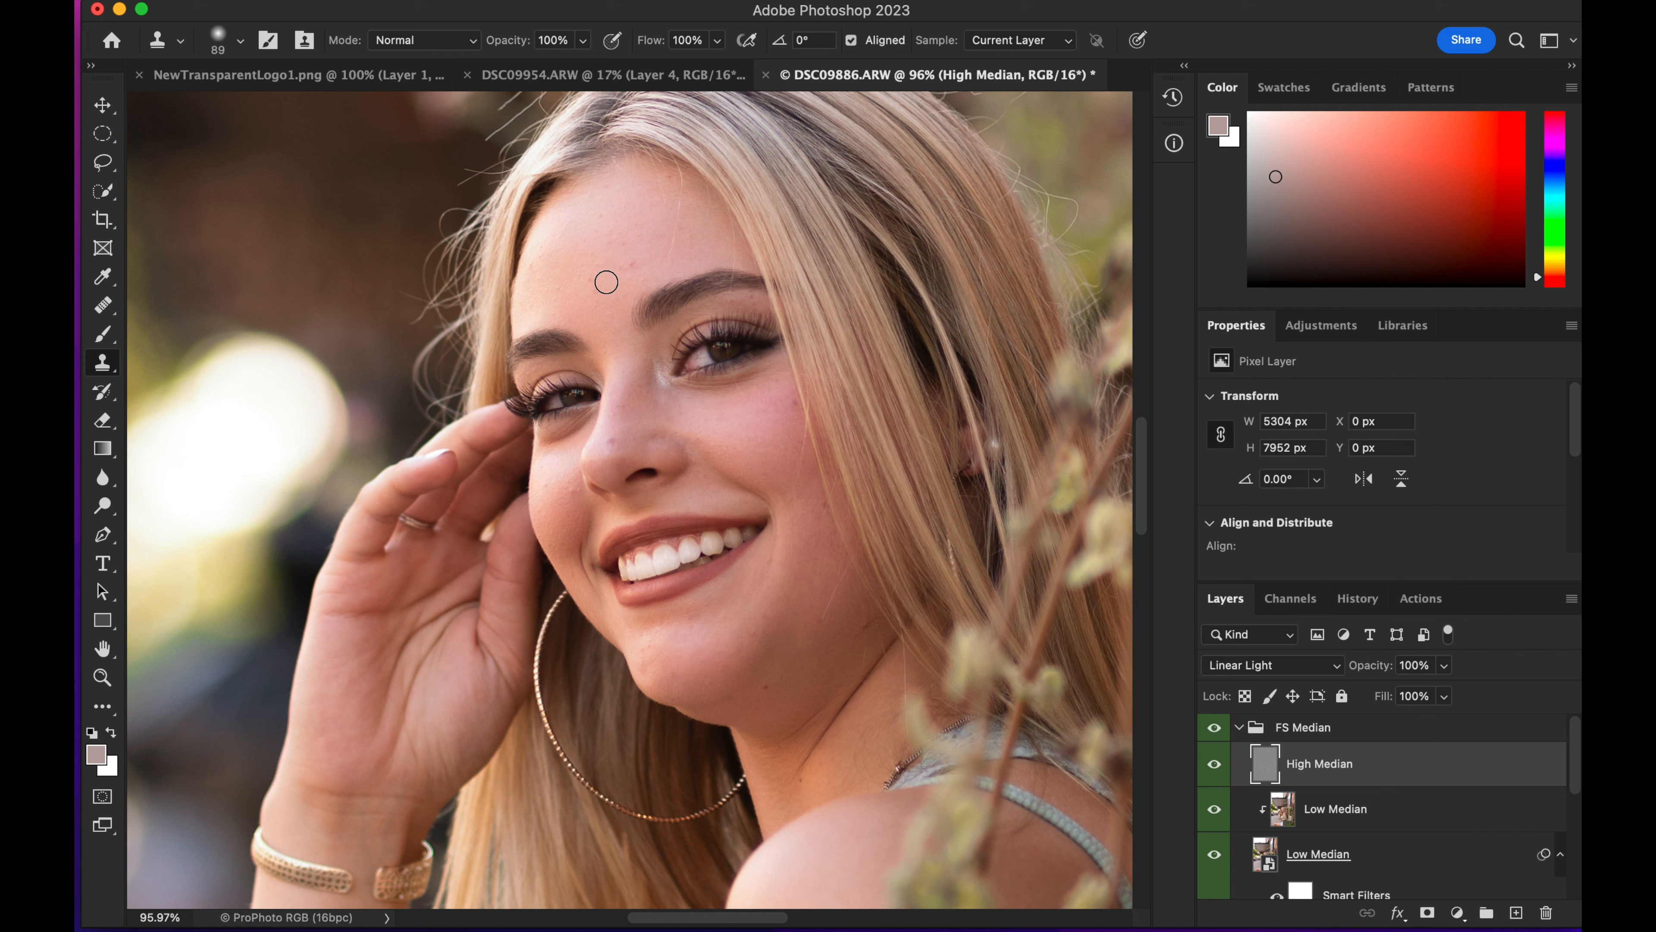
pyautogui.keyDown('alt'); pyautogui.click(617, 258); pyautogui.keyUp('alt')
pyautogui.moveTo(591, 279); pyautogui.dragTo(595, 299)
pyautogui.moveTo(694, 239); pyautogui.dragTo(698, 243)
# Step: Set the Clone Stamp brush size to 60 px and clone out small spots on the chin, nose and cheeks
pyautogui.click(226, 39)
pyautogui.moveTo(260, 110); pyautogui.dragTo(246, 110)
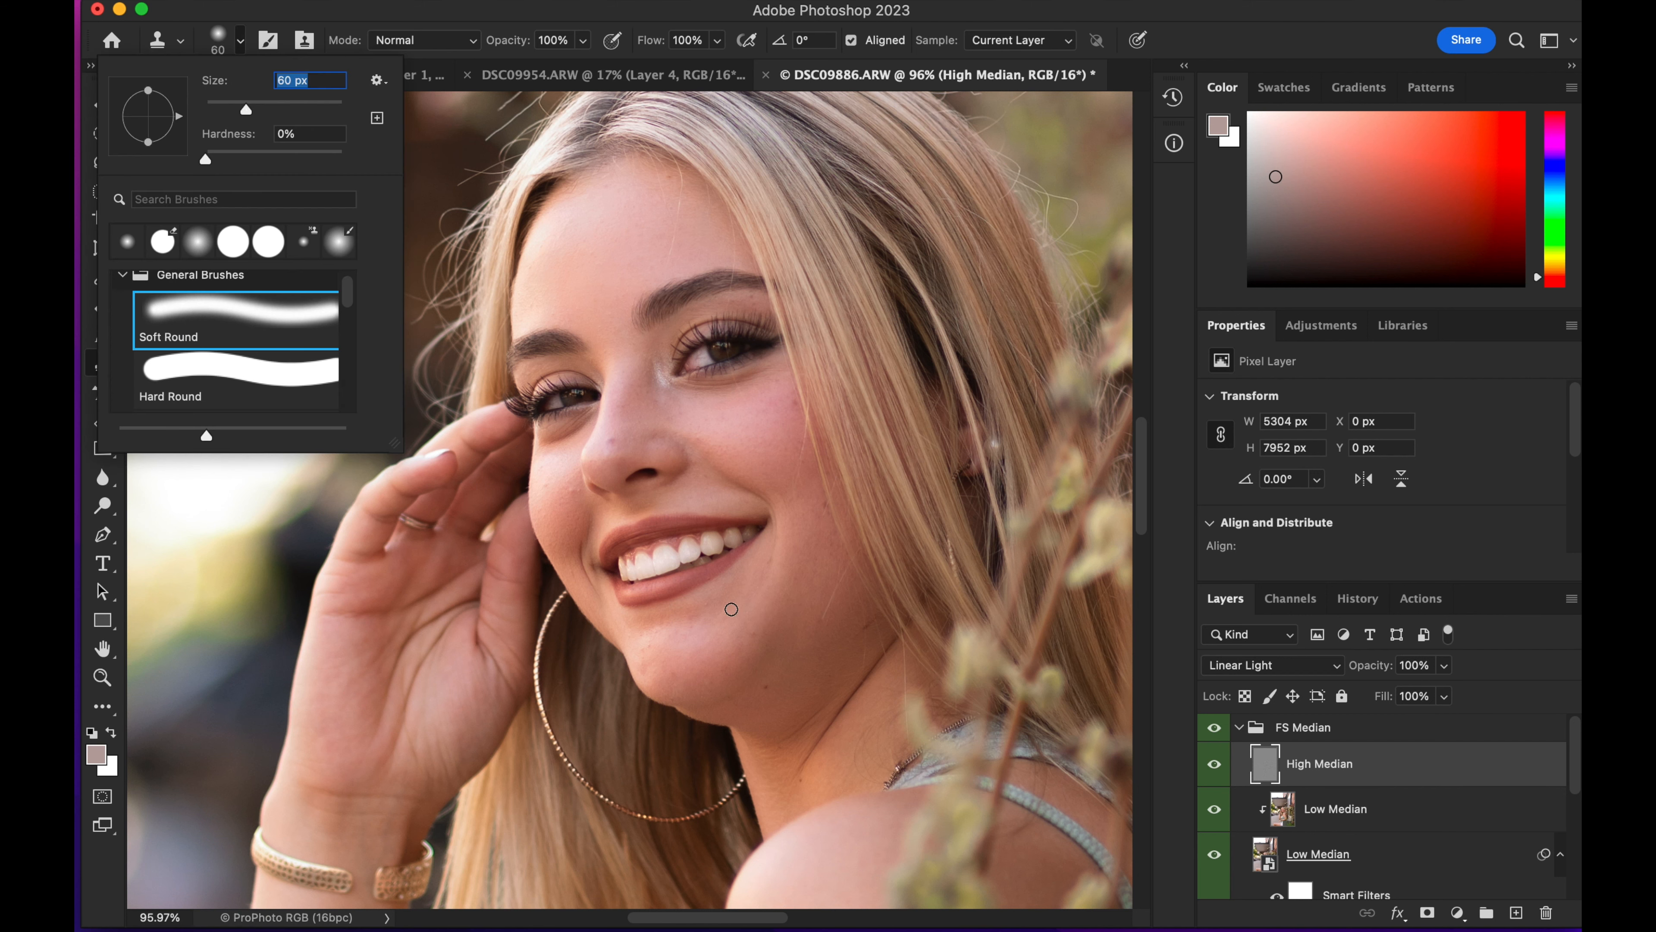
pyautogui.click(728, 637)
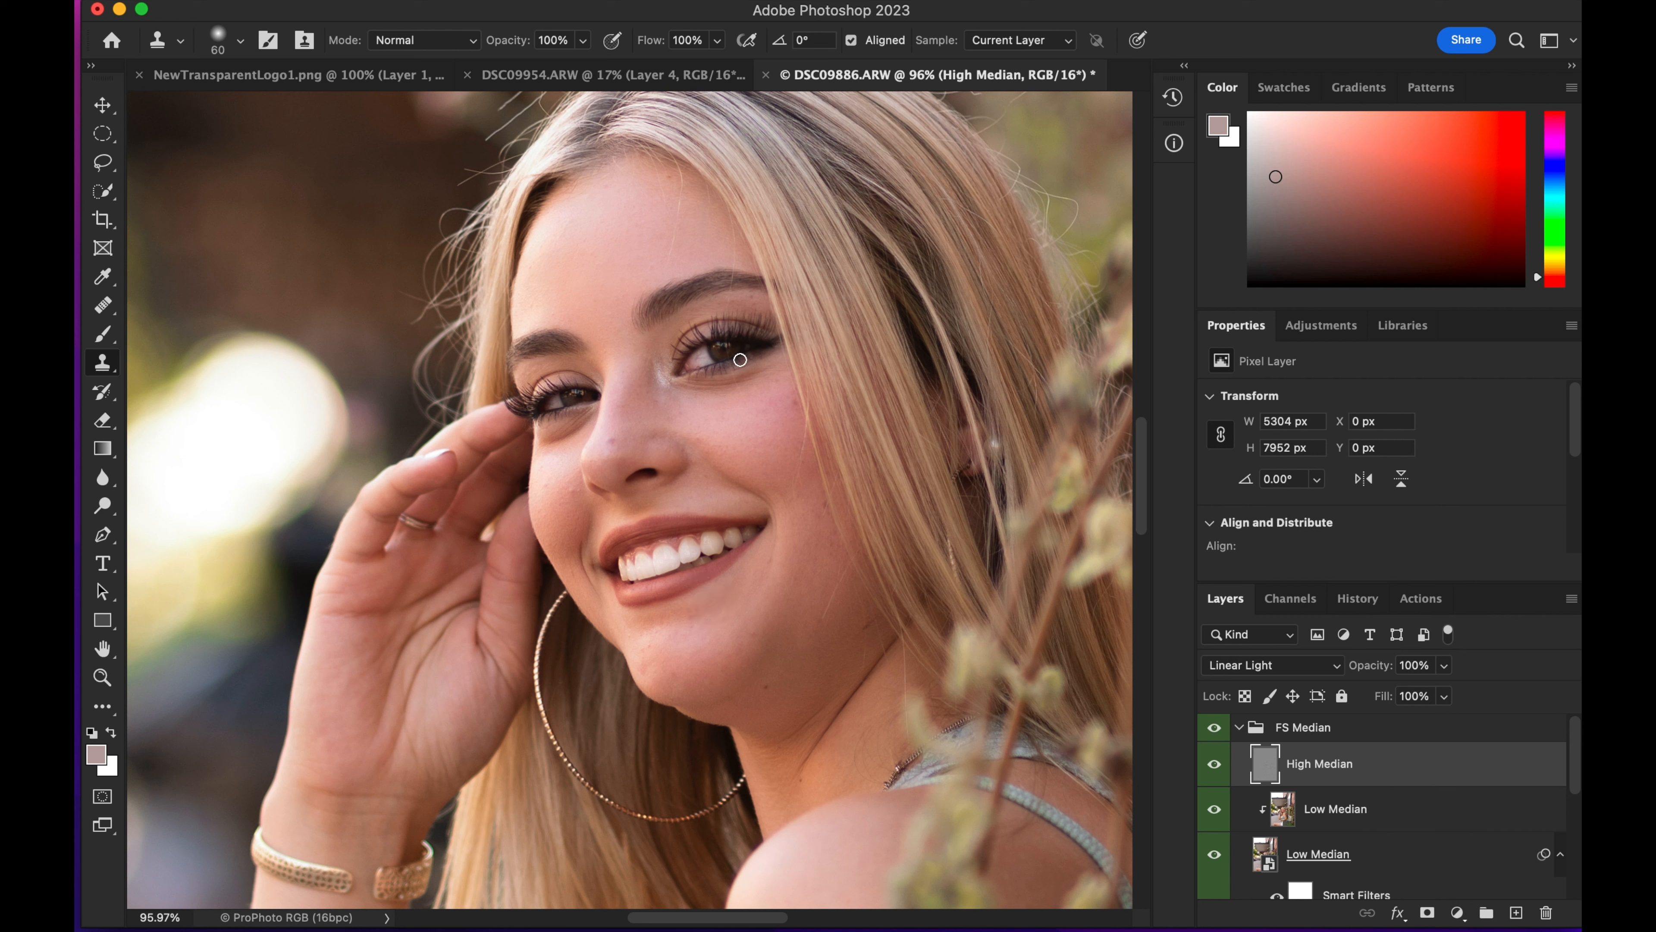
pyautogui.click(611, 438)
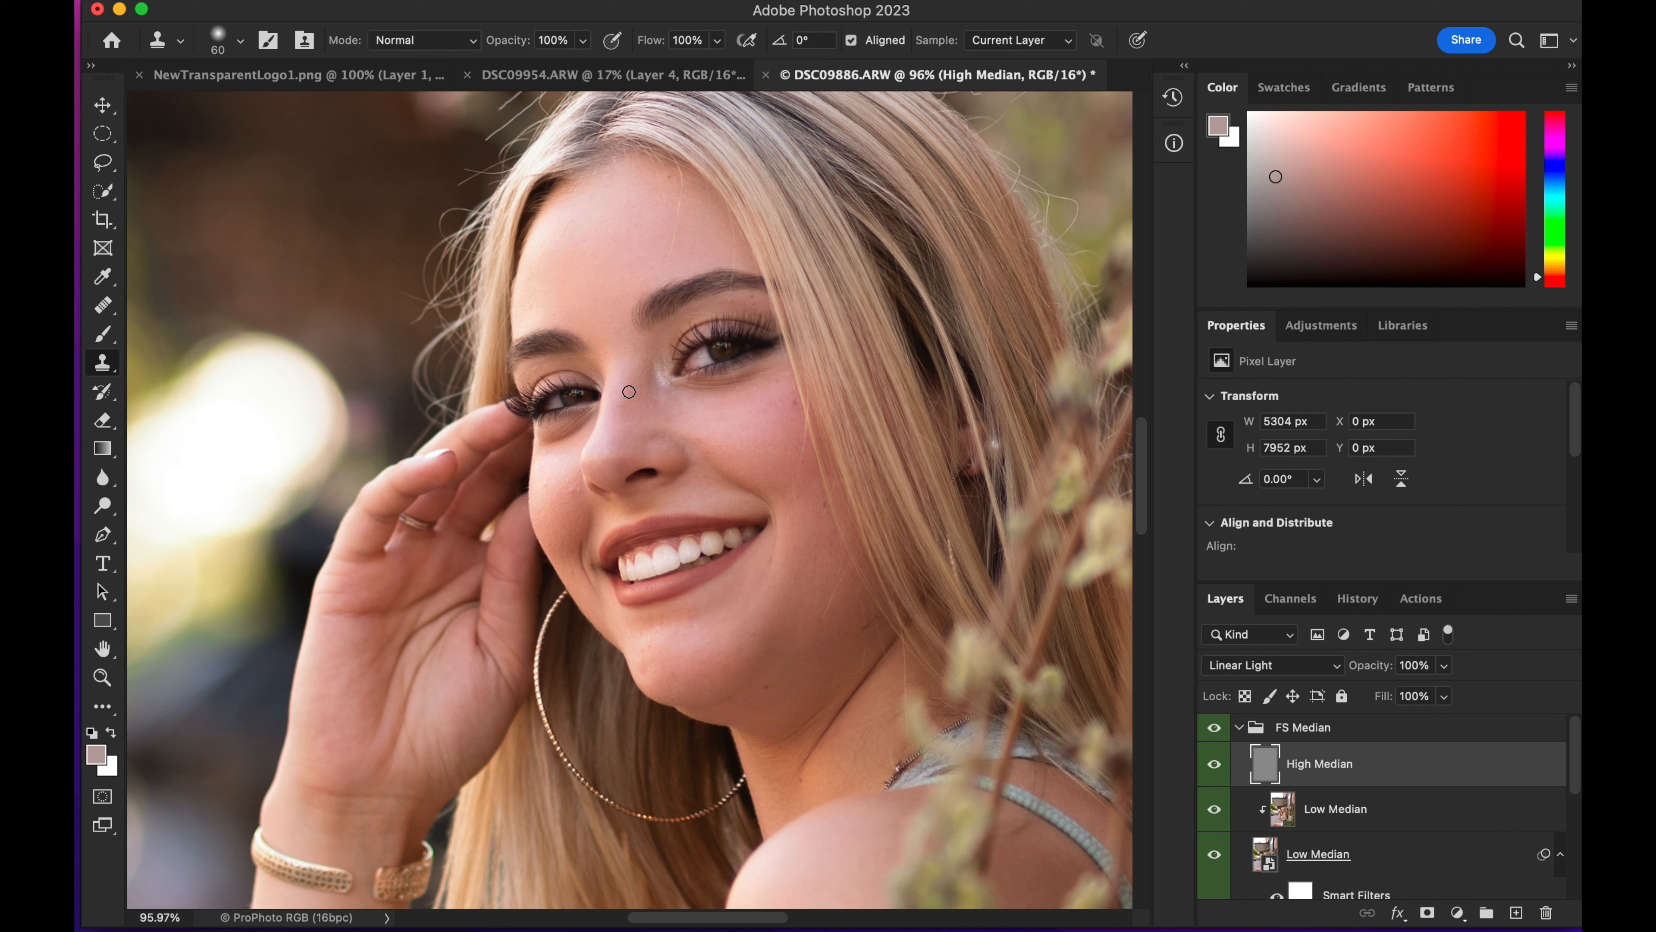
pyautogui.keyDown('alt'); pyautogui.click(548, 508); pyautogui.keyUp('alt')
pyautogui.click(559, 502)
pyautogui.click(709, 640)
pyautogui.click(697, 412)
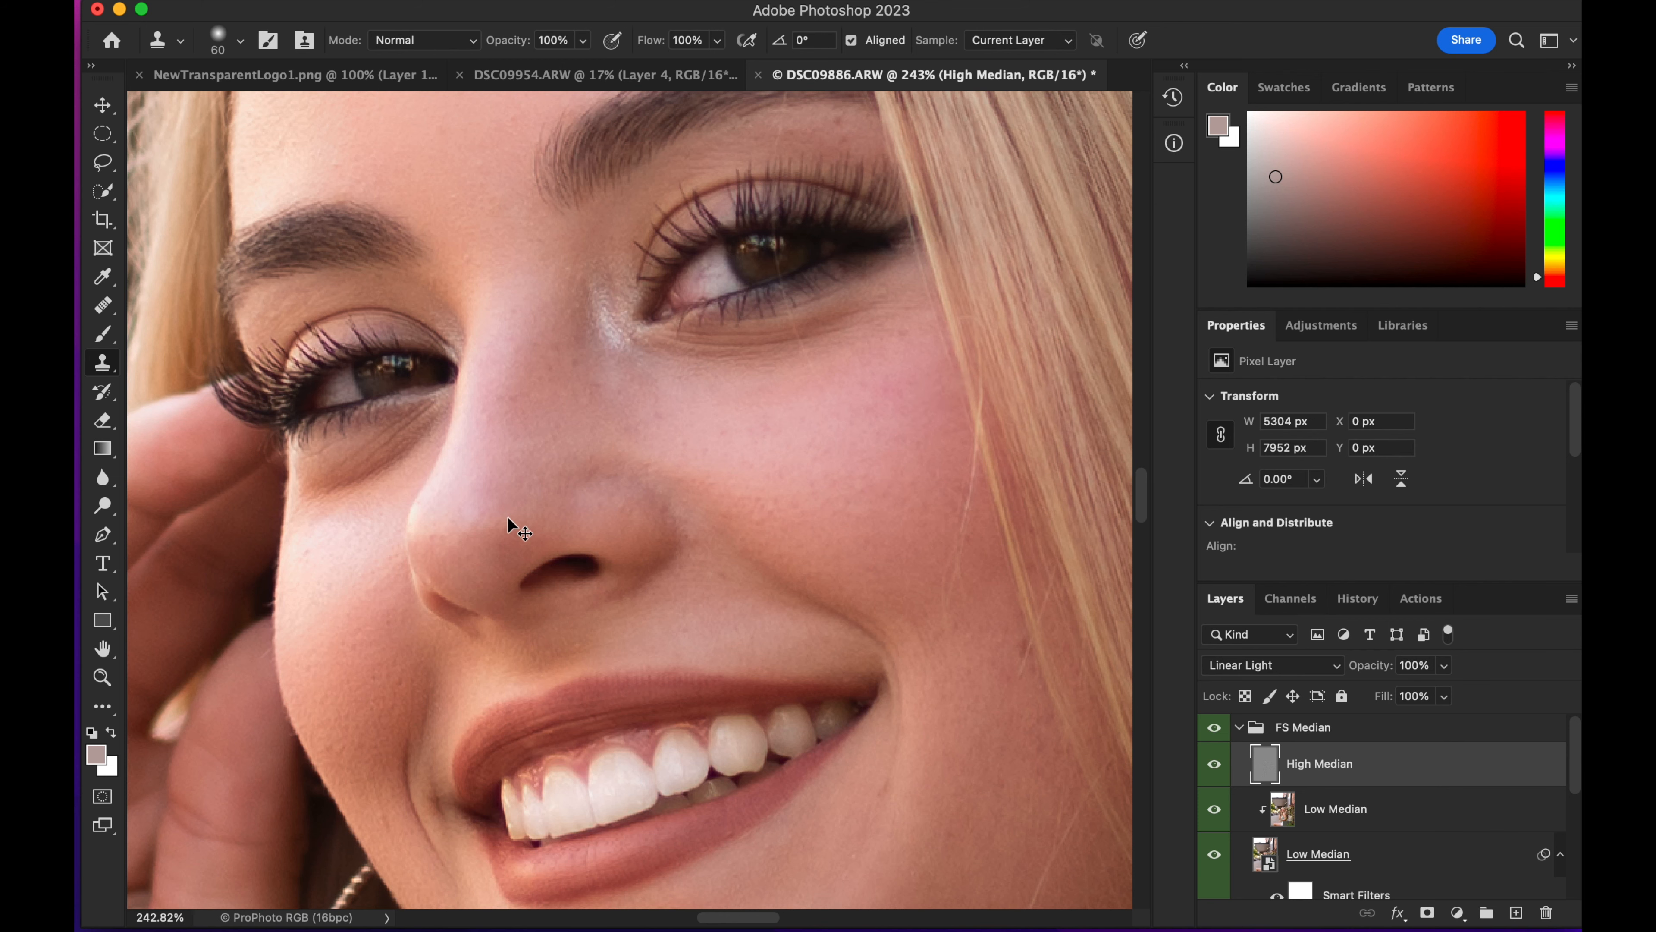
# Step: Clone out the remaining fine skin blemishes on the face in close-up, working on the High Median layer
pyautogui.moveTo(761, 592)
pyautogui.mouseDown()
pyautogui.moveTo(733, 285)
pyautogui.moveTo(943, 763)
pyautogui.mouseUp()
pyautogui.click(1103, 630)
pyautogui.keyDown('alt'); pyautogui.click(967, 680); pyautogui.keyUp('alt')
pyautogui.keyDown('alt'); pyautogui.click(757, 677); pyautogui.keyUp('alt')
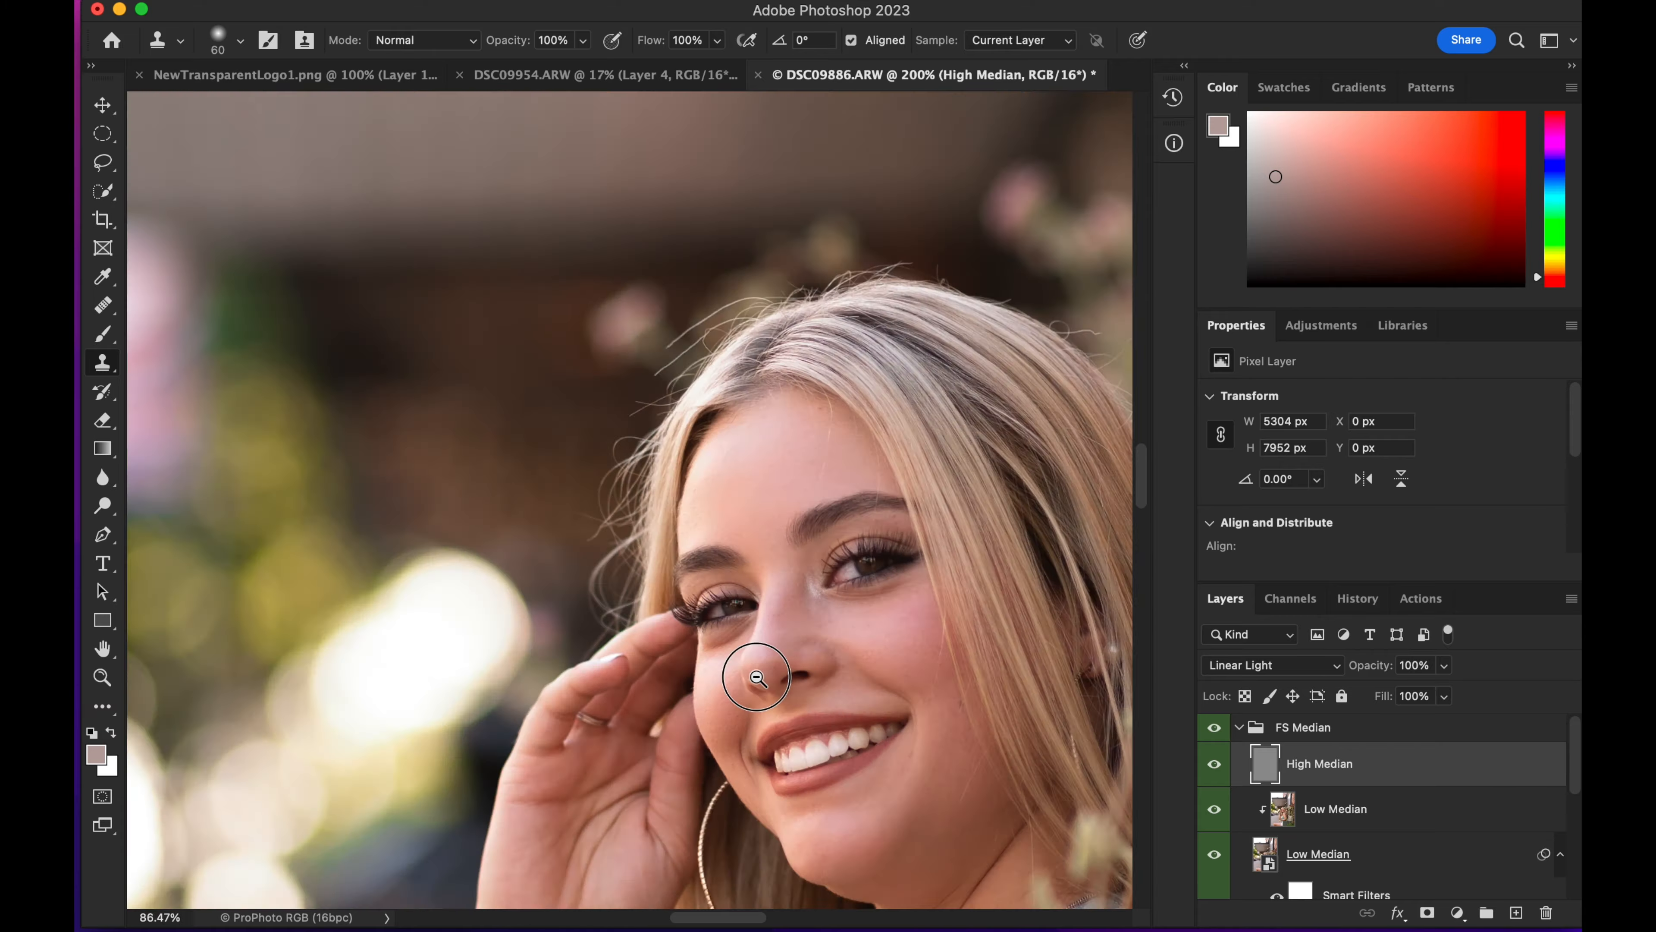
pyautogui.click(757, 677)
pyautogui.keyDown('alt'); pyautogui.click(758, 621); pyautogui.keyUp('alt')
pyautogui.moveTo(749, 559); pyautogui.dragTo(762, 587)
pyautogui.moveTo(959, 613); pyautogui.dragTo(759, 653)
# Step: Clone out the spot on the raised forearm and other small skin blemishes on the body
pyautogui.moveTo(789, 692); pyautogui.dragTo(747, 307)
pyautogui.moveTo(796, 398); pyautogui.dragTo(935, 400)
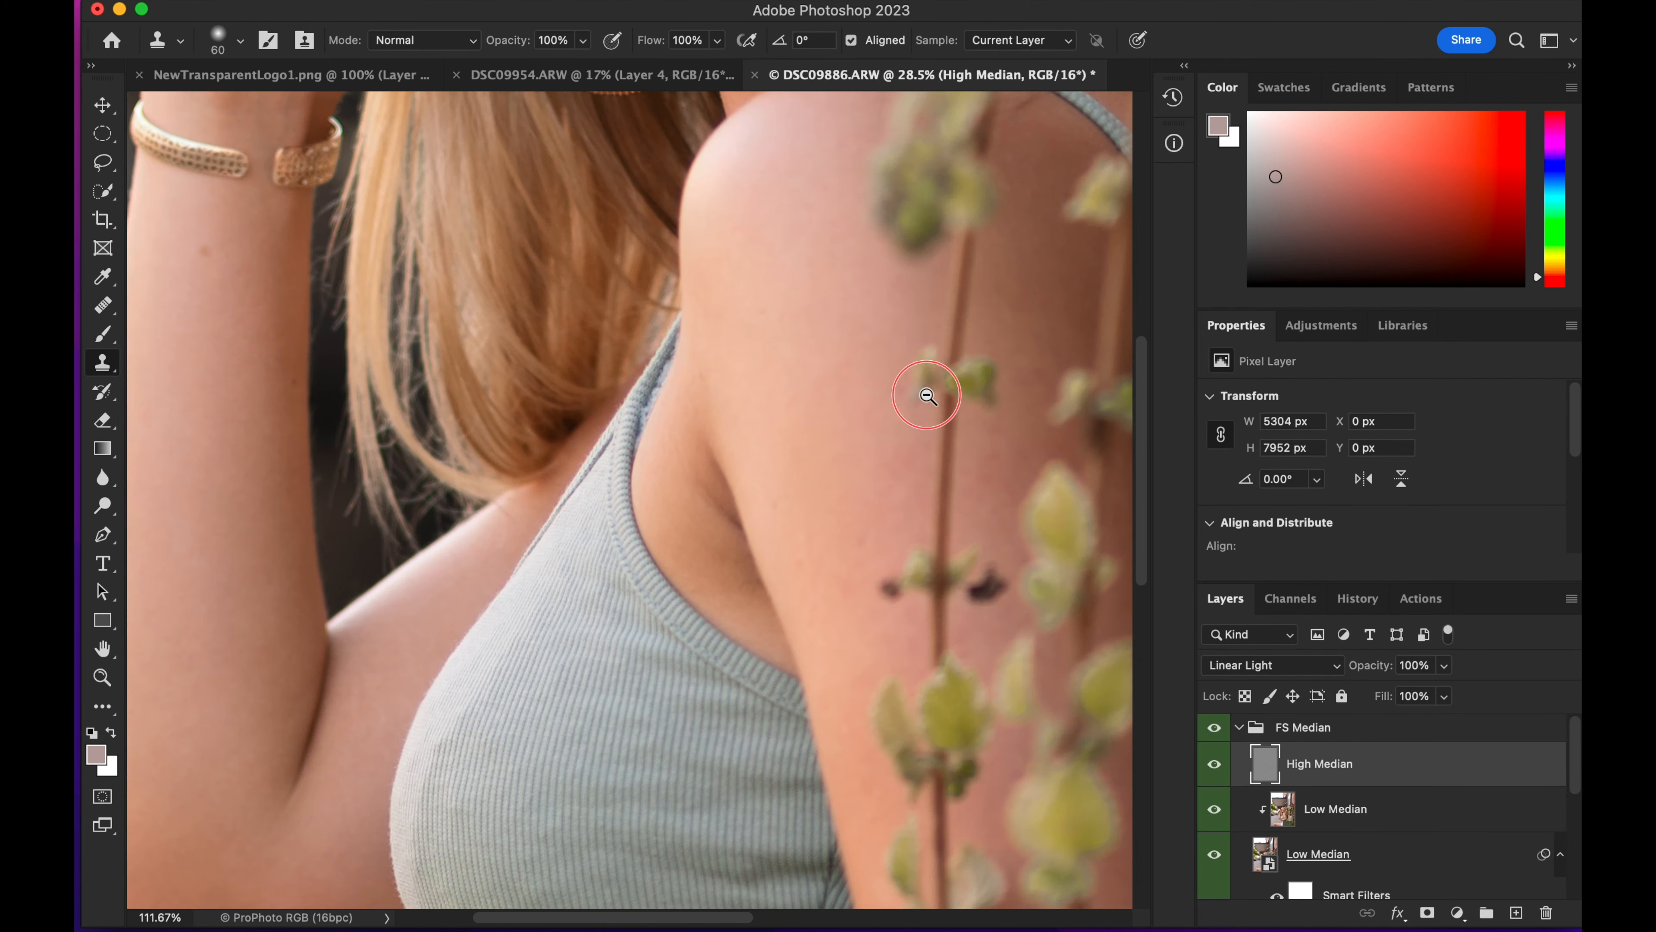
pyautogui.moveTo(418, 288); pyautogui.dragTo(769, 349)
pyautogui.moveTo(769, 349); pyautogui.dragTo(850, 348)
pyautogui.keyDown('alt'); pyautogui.click(669, 275); pyautogui.keyUp('alt')
pyautogui.click(636, 275)
pyautogui.moveTo(676, 350); pyautogui.dragTo(502, 365)
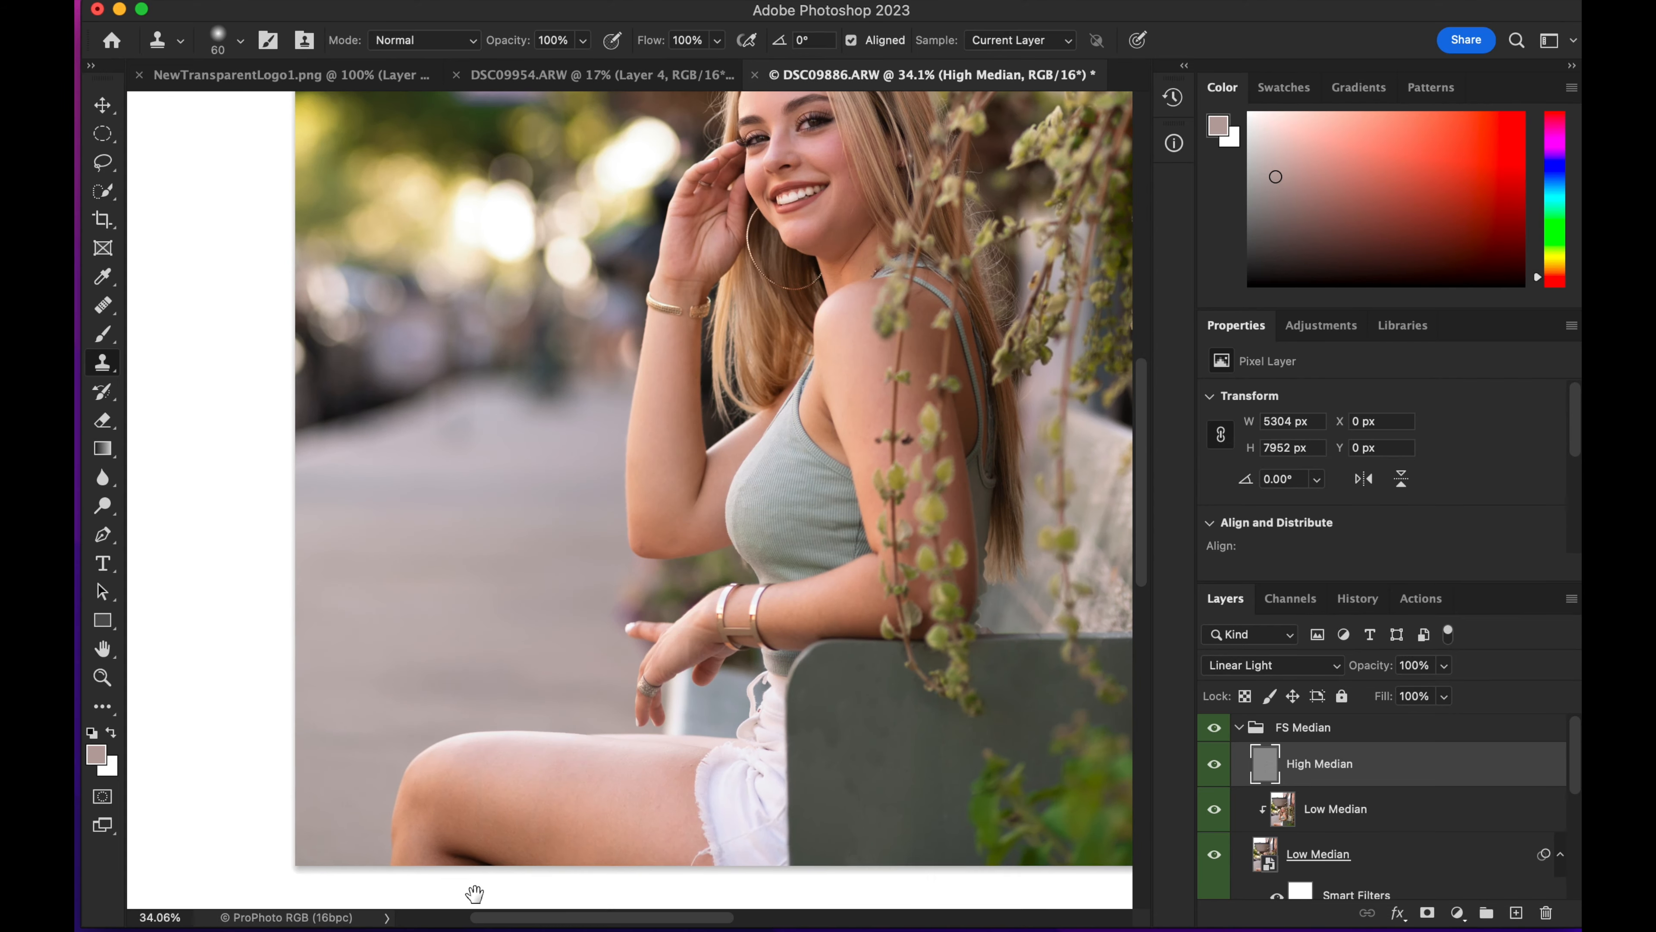
pyautogui.moveTo(451, 880); pyautogui.dragTo(457, 681)
pyautogui.moveTo(597, 604); pyautogui.dragTo(735, 587)
pyautogui.moveTo(489, 587); pyautogui.dragTo(337, 610)
pyautogui.moveTo(784, 326); pyautogui.dragTo(758, 603)
pyautogui.moveTo(521, 460)
pyautogui.mouseDown()
pyautogui.moveTo(649, 466)
pyautogui.moveTo(440, 554)
pyautogui.mouseUp()
pyautogui.keyDown('alt'); pyautogui.click(506, 816); pyautogui.keyUp('alt')
pyautogui.click(514, 853)
# Step: Clone out the small spot on the lower cheek beside the corner of the mouth
pyautogui.moveTo(704, 352); pyautogui.dragTo(847, 348)
pyautogui.moveTo(675, 193); pyautogui.dragTo(772, 194)
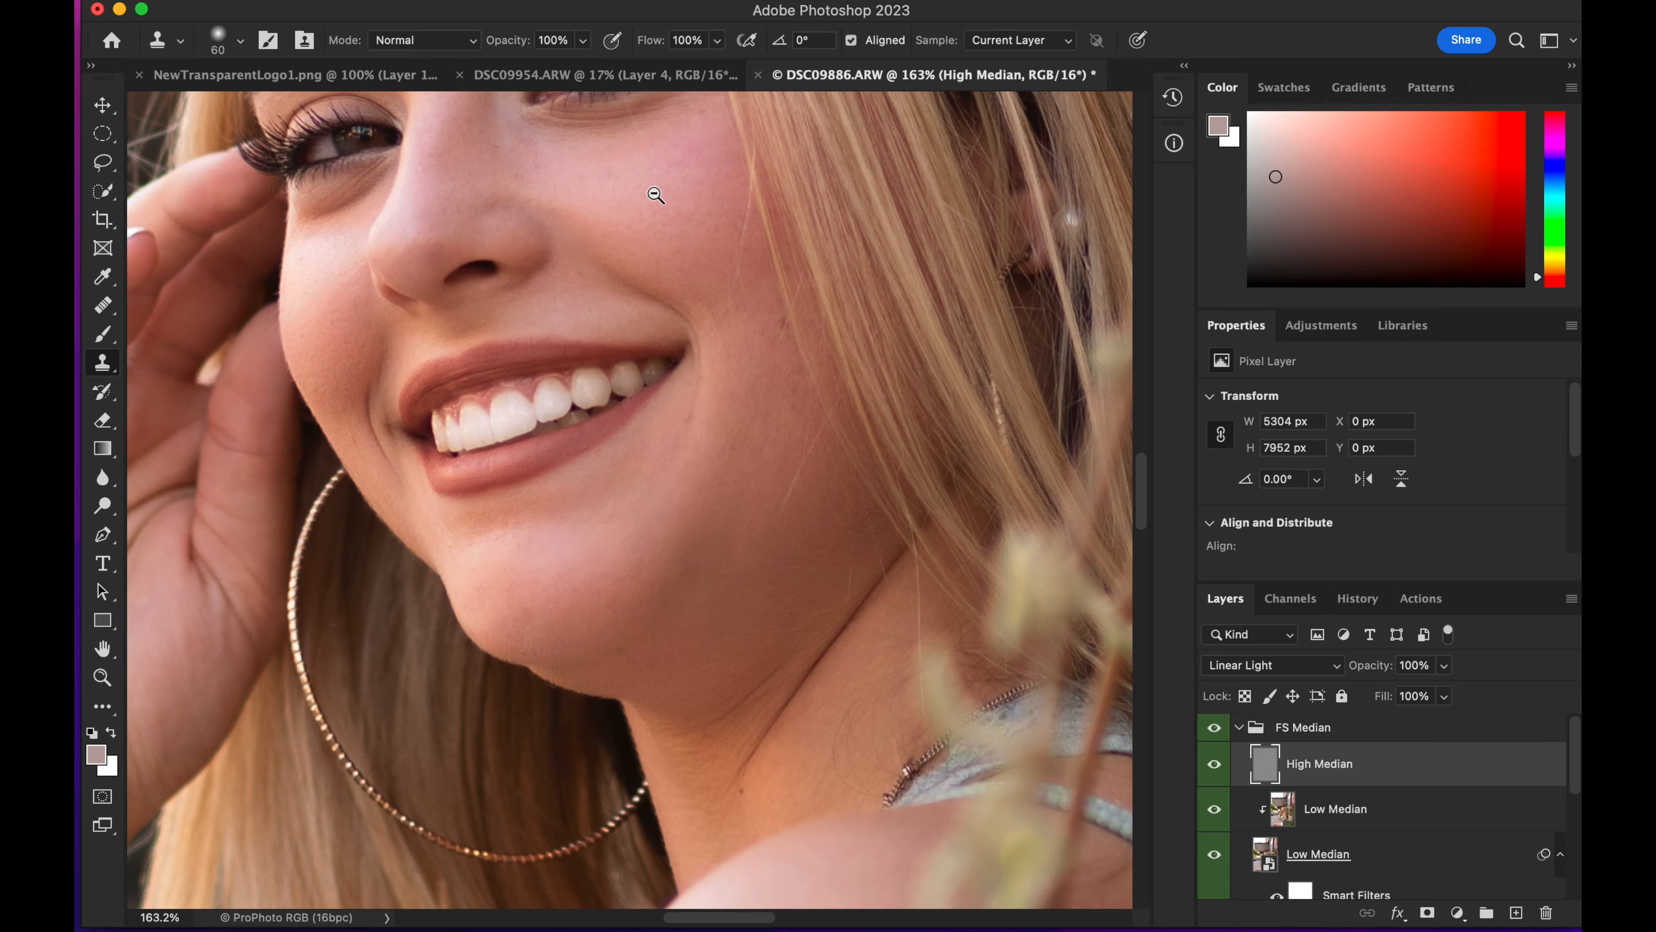
pyautogui.moveTo(655, 195); pyautogui.dragTo(613, 196)
pyautogui.moveTo(669, 374); pyautogui.dragTo(742, 375)
pyautogui.keyDown('alt'); pyautogui.click(656, 405); pyautogui.keyUp('alt')
pyautogui.click(651, 440)
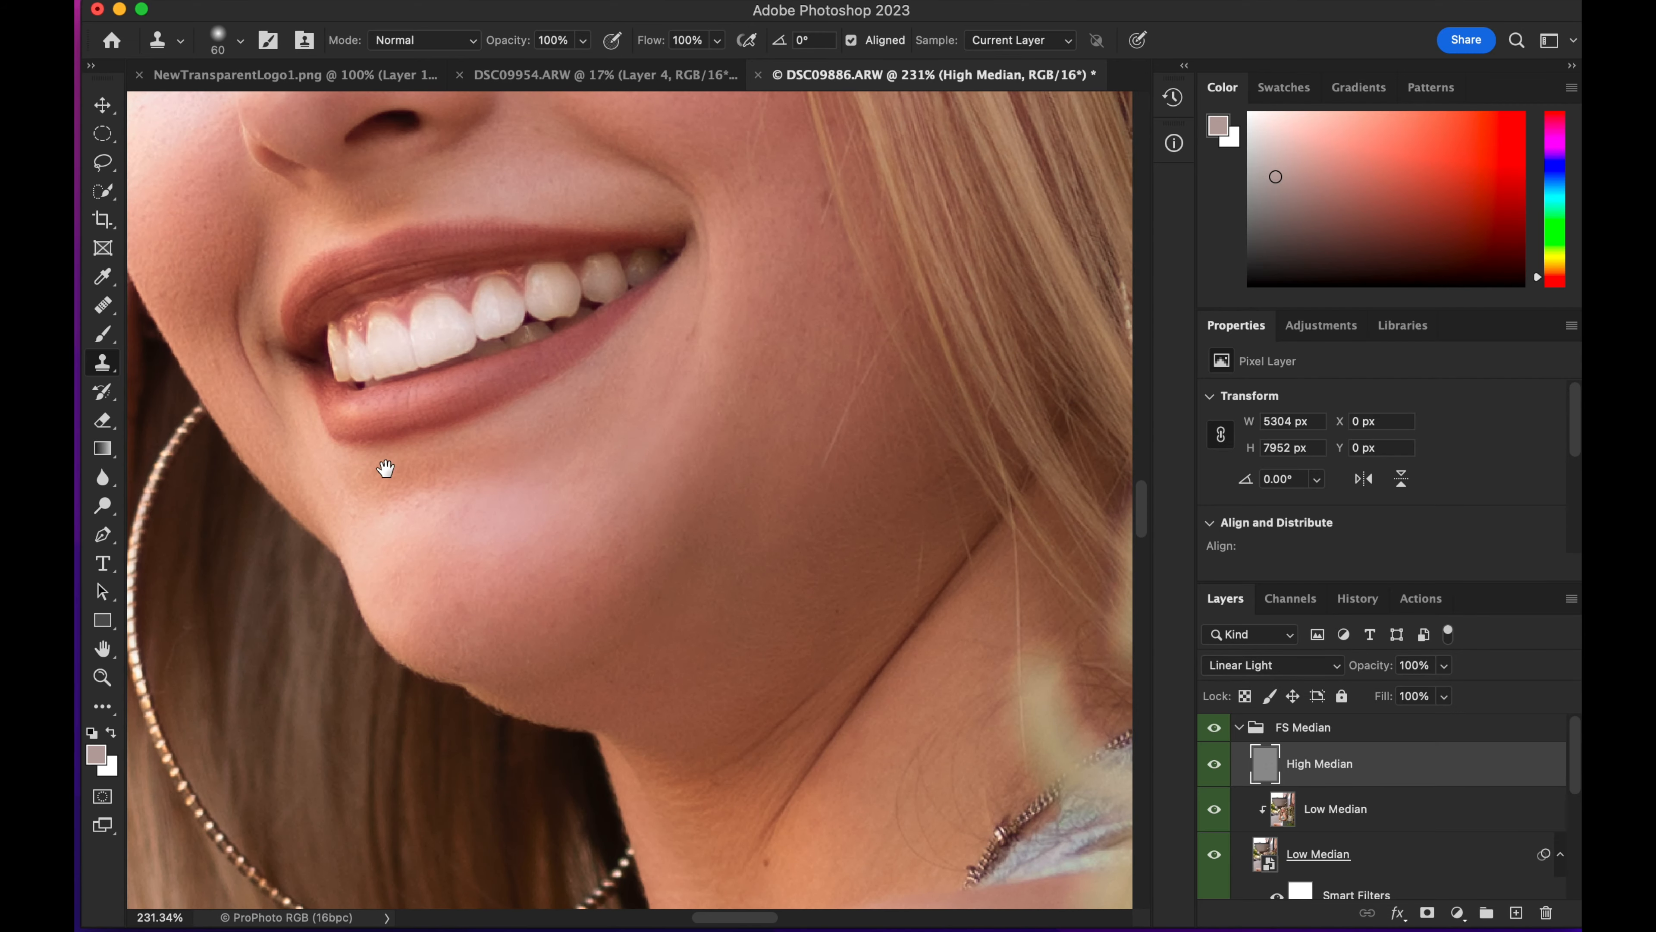
# Step: Clone over the uneven skin texture beneath the eye closest to the hair
pyautogui.moveTo(662, 499); pyautogui.dragTo(471, 528)
pyautogui.moveTo(614, 463); pyautogui.dragTo(734, 404)
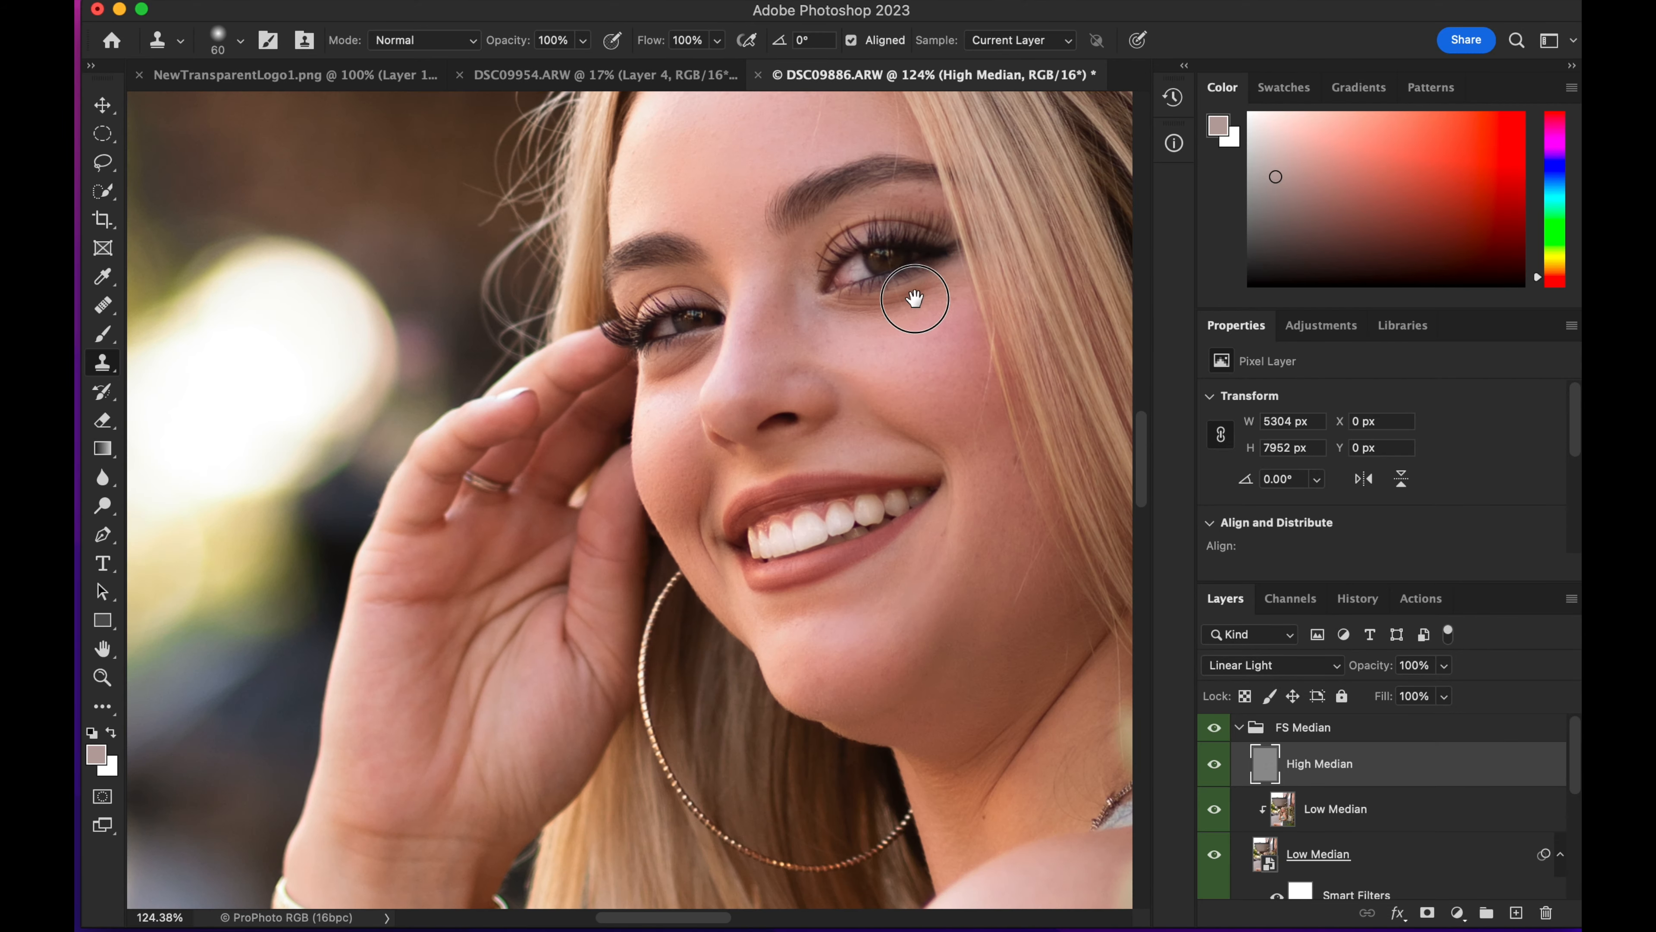
pyautogui.moveTo(914, 299)
pyautogui.mouseDown()
pyautogui.moveTo(731, 373)
pyautogui.moveTo(815, 375)
pyautogui.mouseUp()
pyautogui.keyDown('alt'); pyautogui.click(732, 419); pyautogui.keyUp('alt')
pyautogui.moveTo(694, 424); pyautogui.dragTo(668, 370)
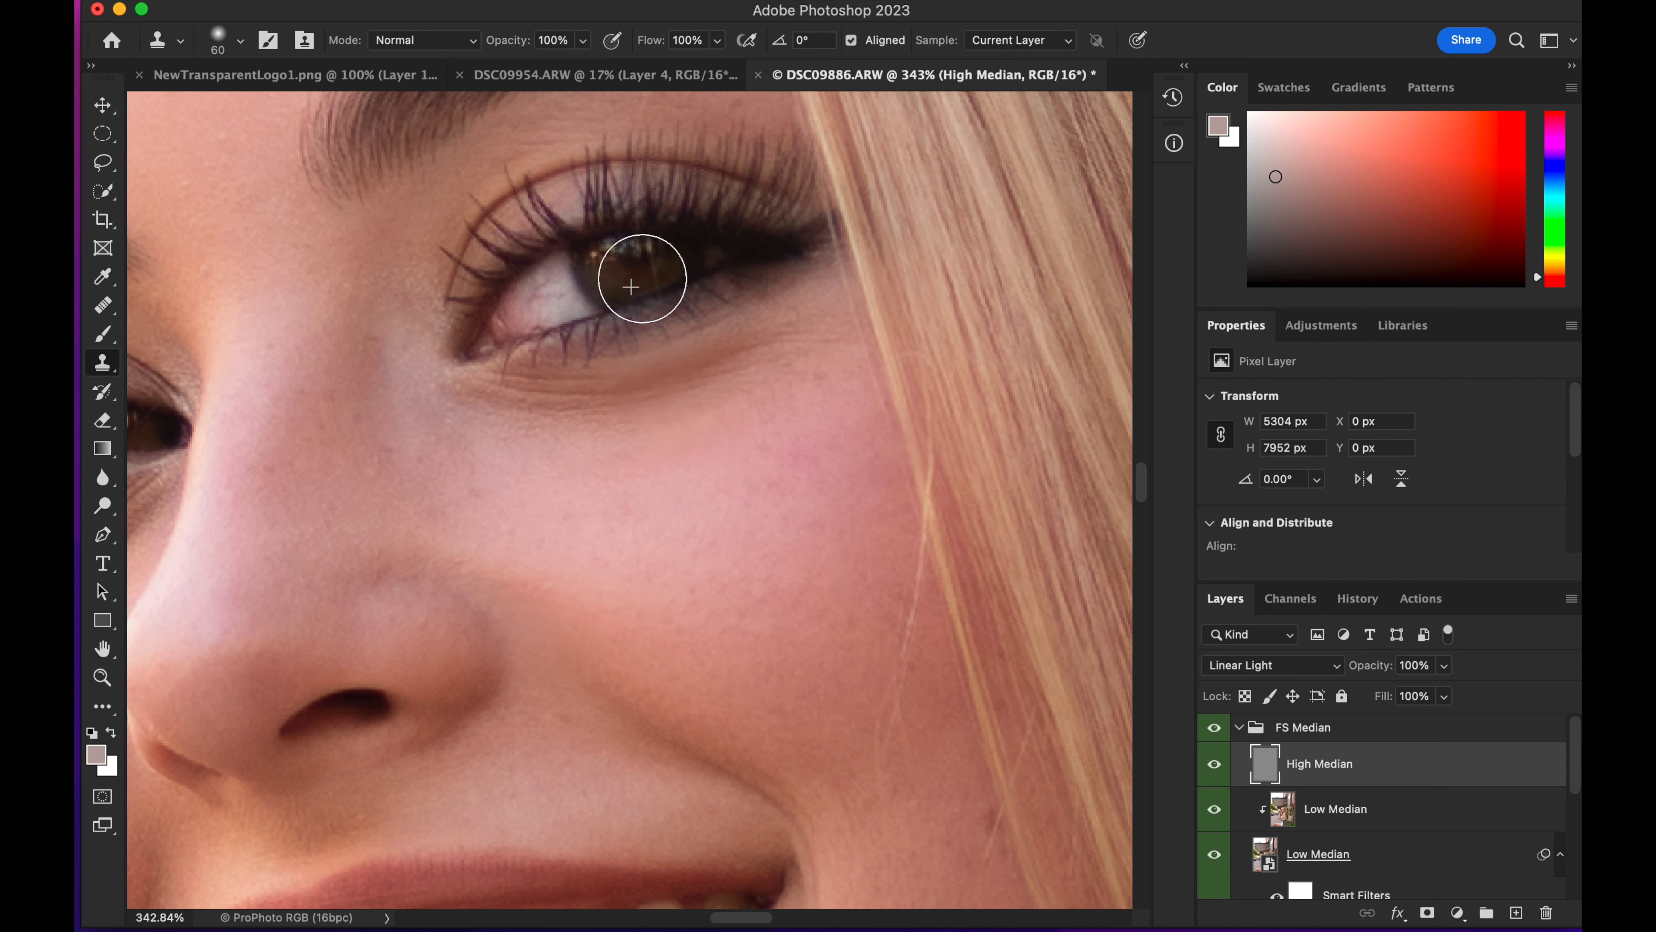
# Step: Set the Clone Stamp brush size to 12 px and clone over the reflections in the lower part of the iris
pyautogui.click(241, 40)
pyautogui.moveTo(229, 103); pyautogui.dragTo(214, 116)
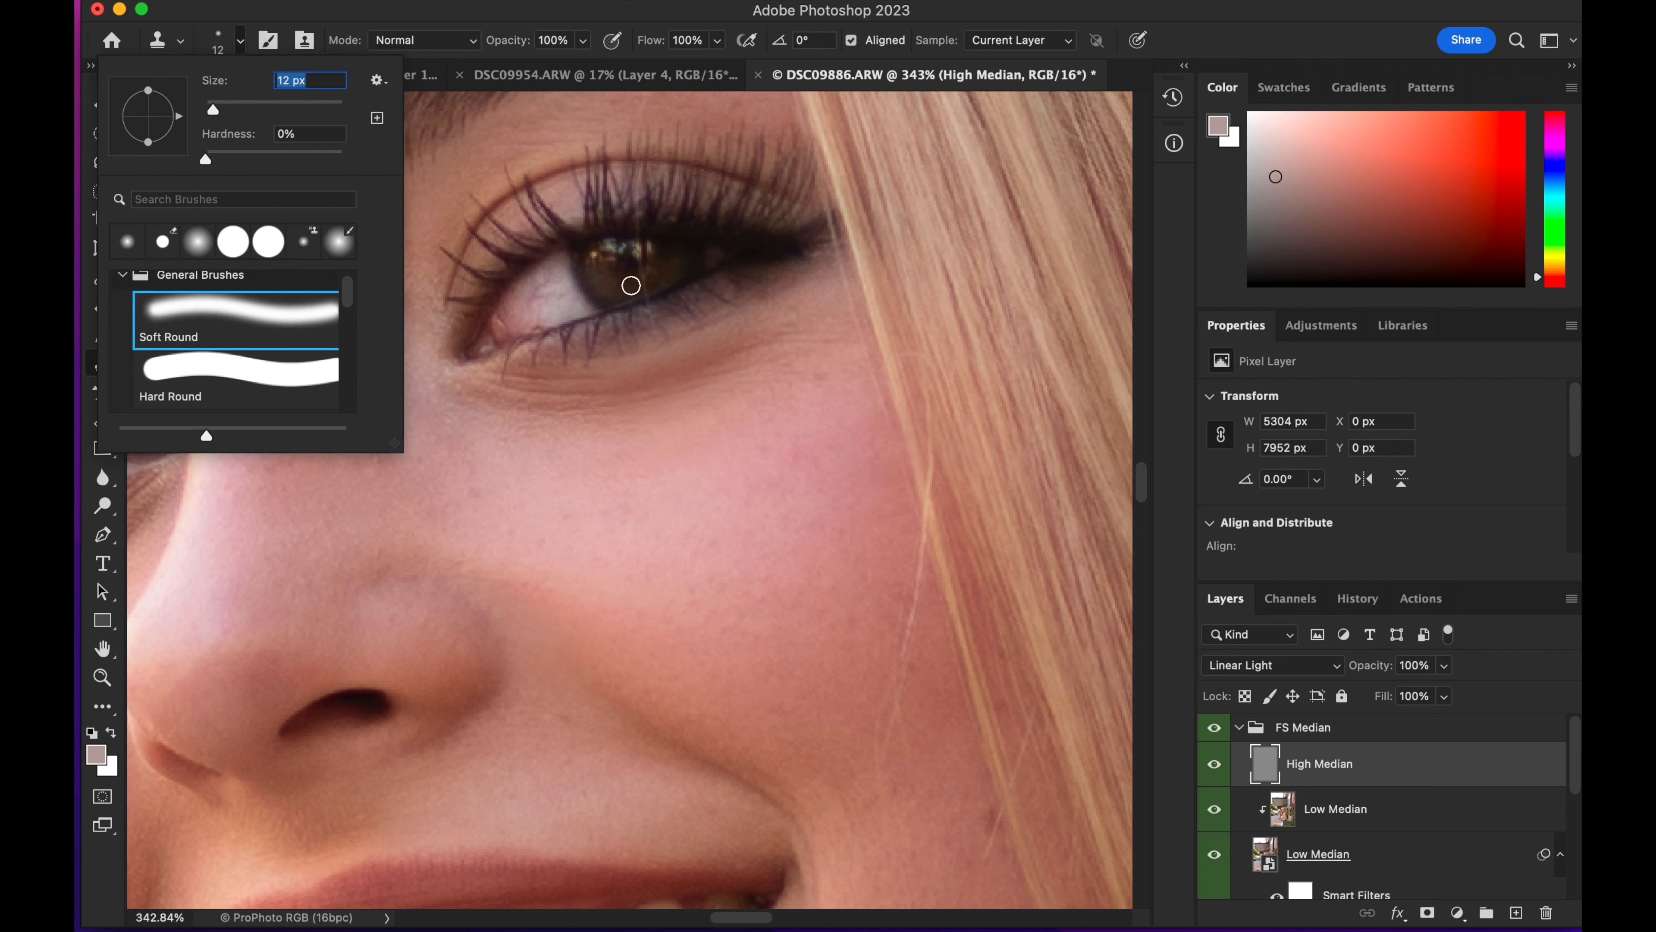
pyautogui.click(629, 286)
pyautogui.moveTo(642, 284); pyautogui.dragTo(644, 274)
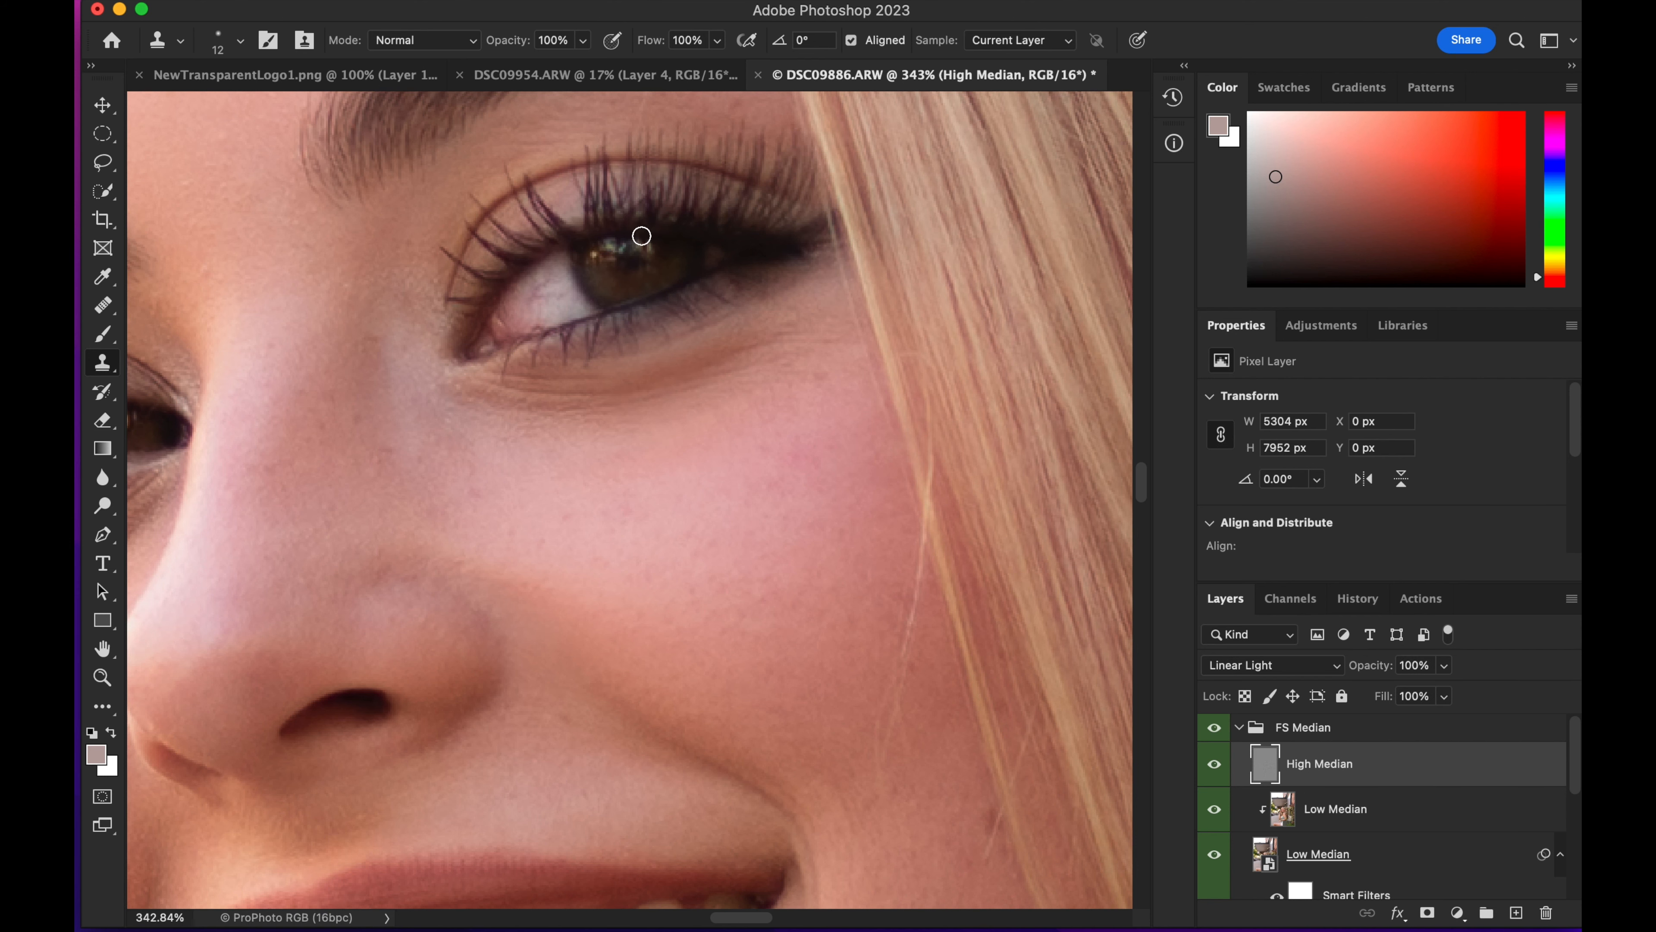
# Step: Remove the stray hairs crossing the eyebrow and forehead with the Spot Healing Brush at size 10, using Content-Aware
pyautogui.scroll(3, 737, 186)
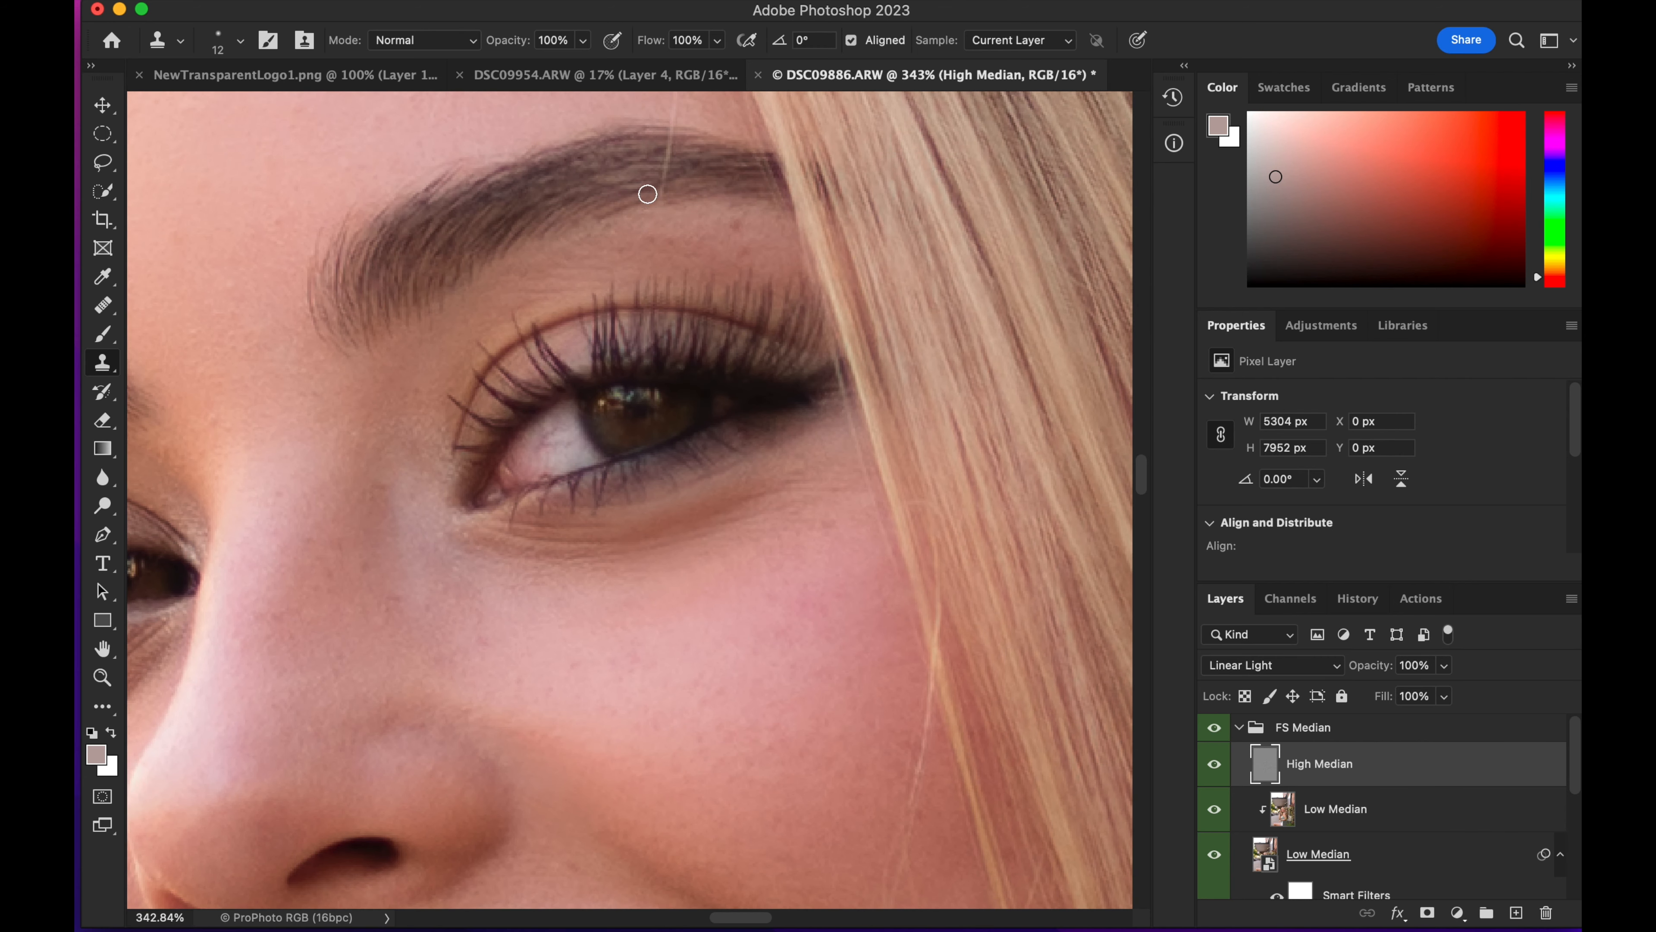
pyautogui.rightClick(106, 318)
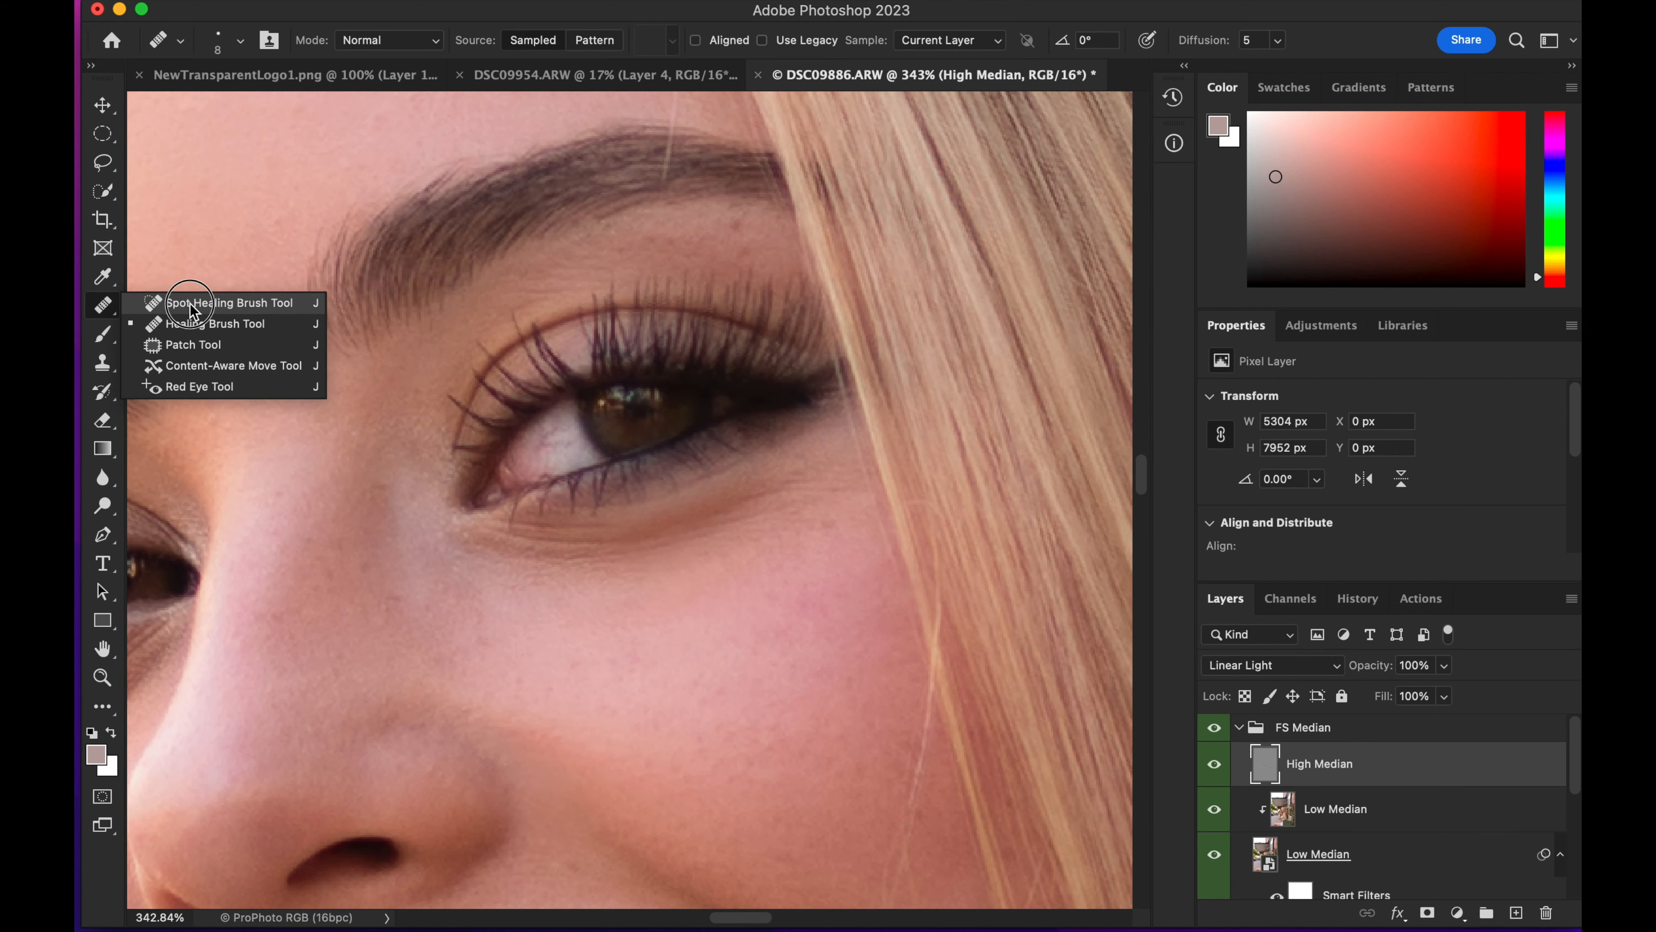
pyautogui.click(209, 304)
pyautogui.scroll(5, 644, 333)
pyautogui.moveTo(660, 177)
pyautogui.mouseDown()
pyautogui.moveTo(682, 291)
pyautogui.moveTo(665, 392)
pyautogui.mouseUp()
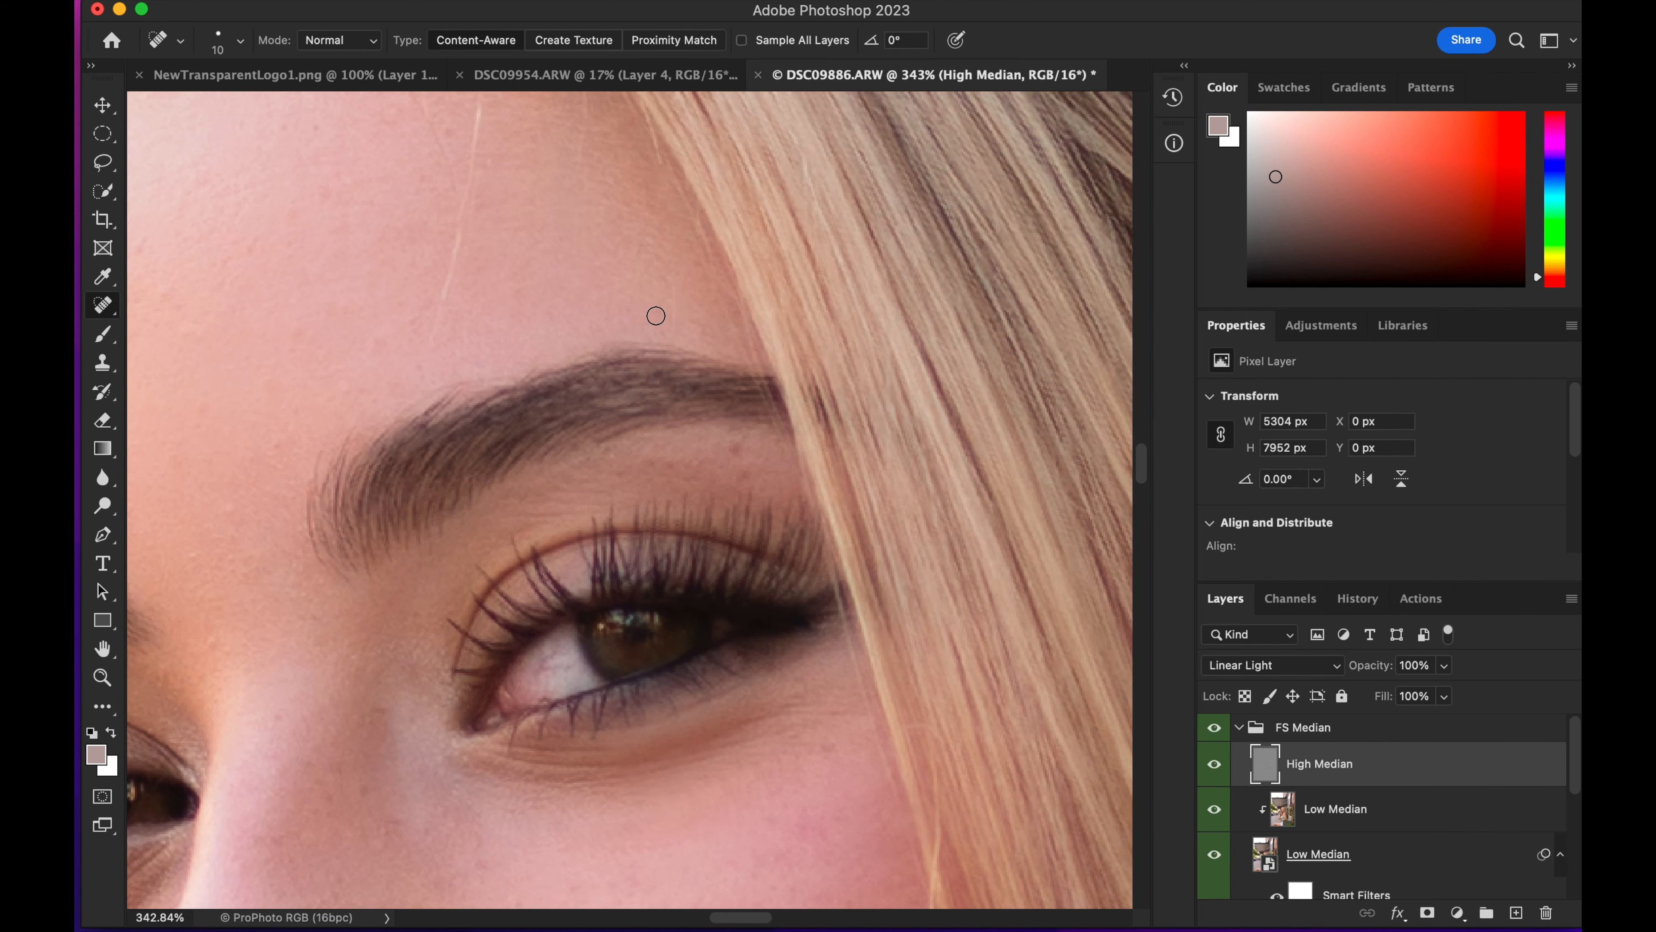
pyautogui.press('Return')
pyautogui.moveTo(482, 104); pyautogui.dragTo(444, 301)
pyautogui.moveTo(582, 100); pyautogui.dragTo(580, 166)
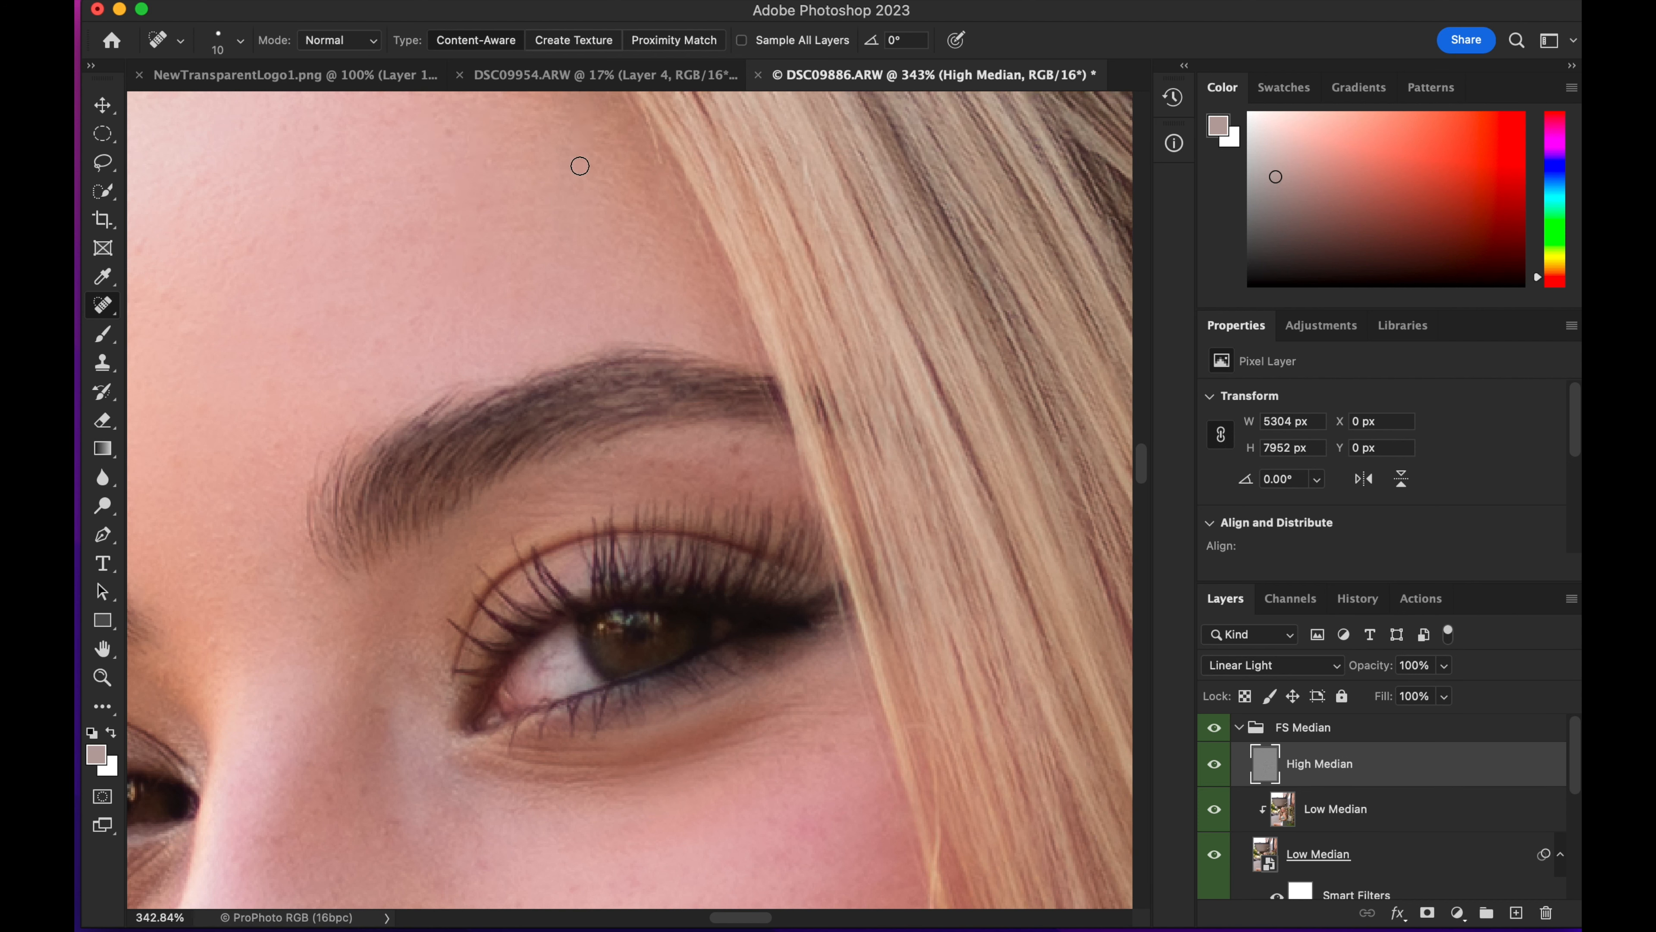
# Step: Clone along the eyebrow closest to the hair with the Clone Stamp to even out its body and upper edge
pyautogui.click(103, 365)
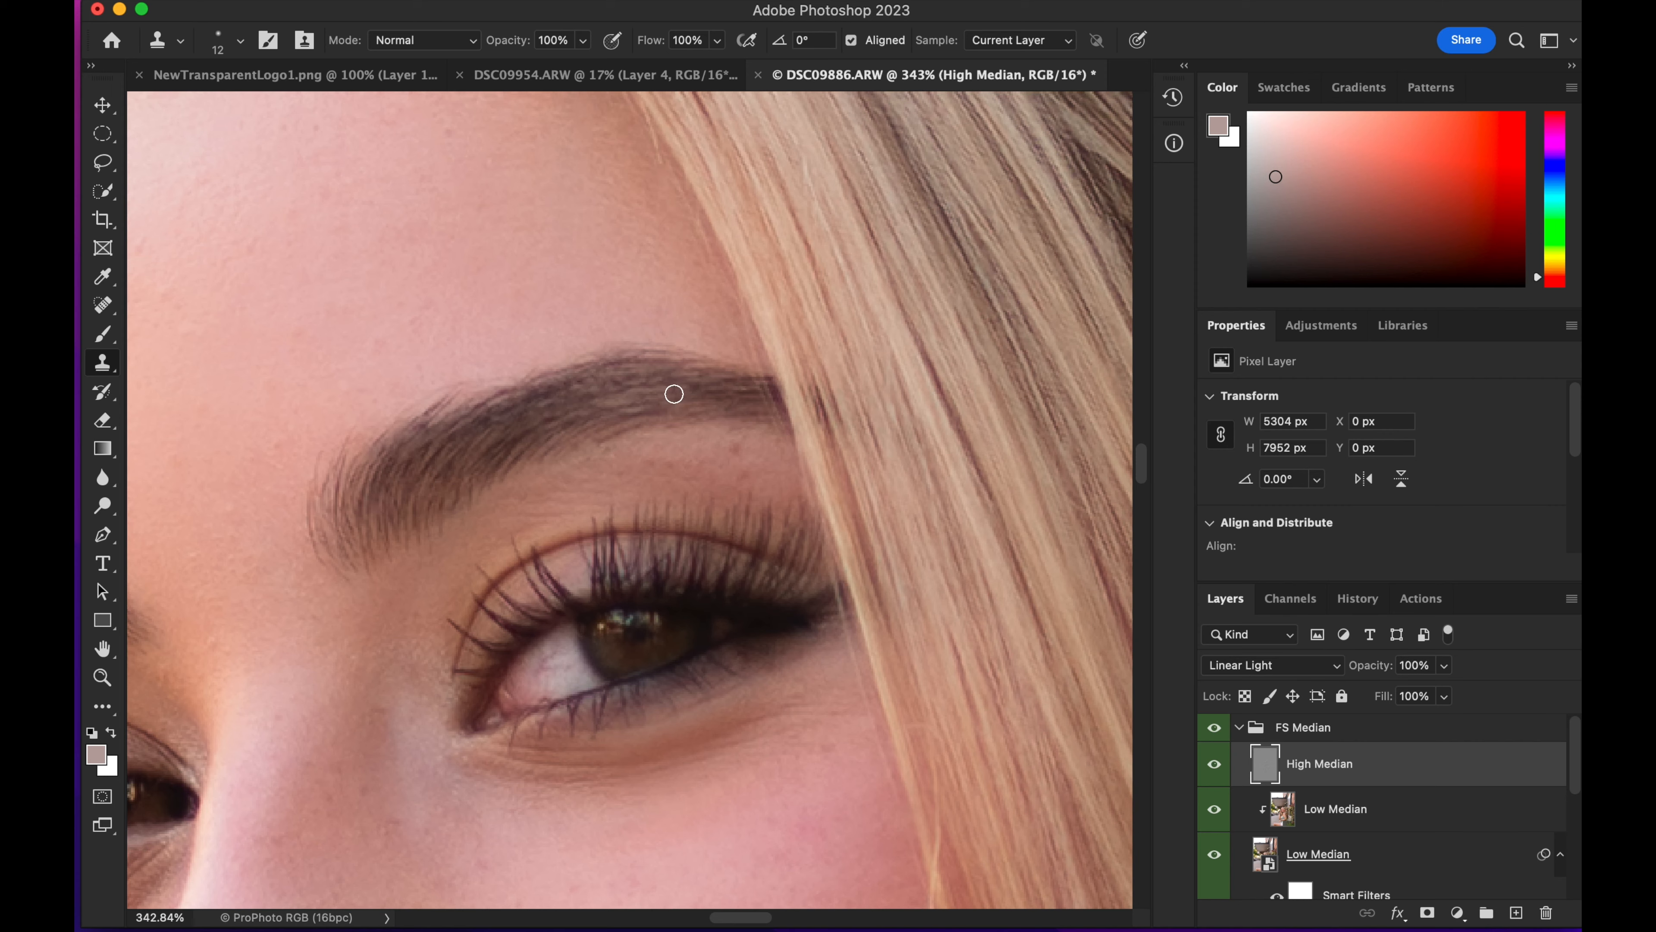
pyautogui.keyDown('alt'); pyautogui.click(613, 421); pyautogui.keyUp('alt')
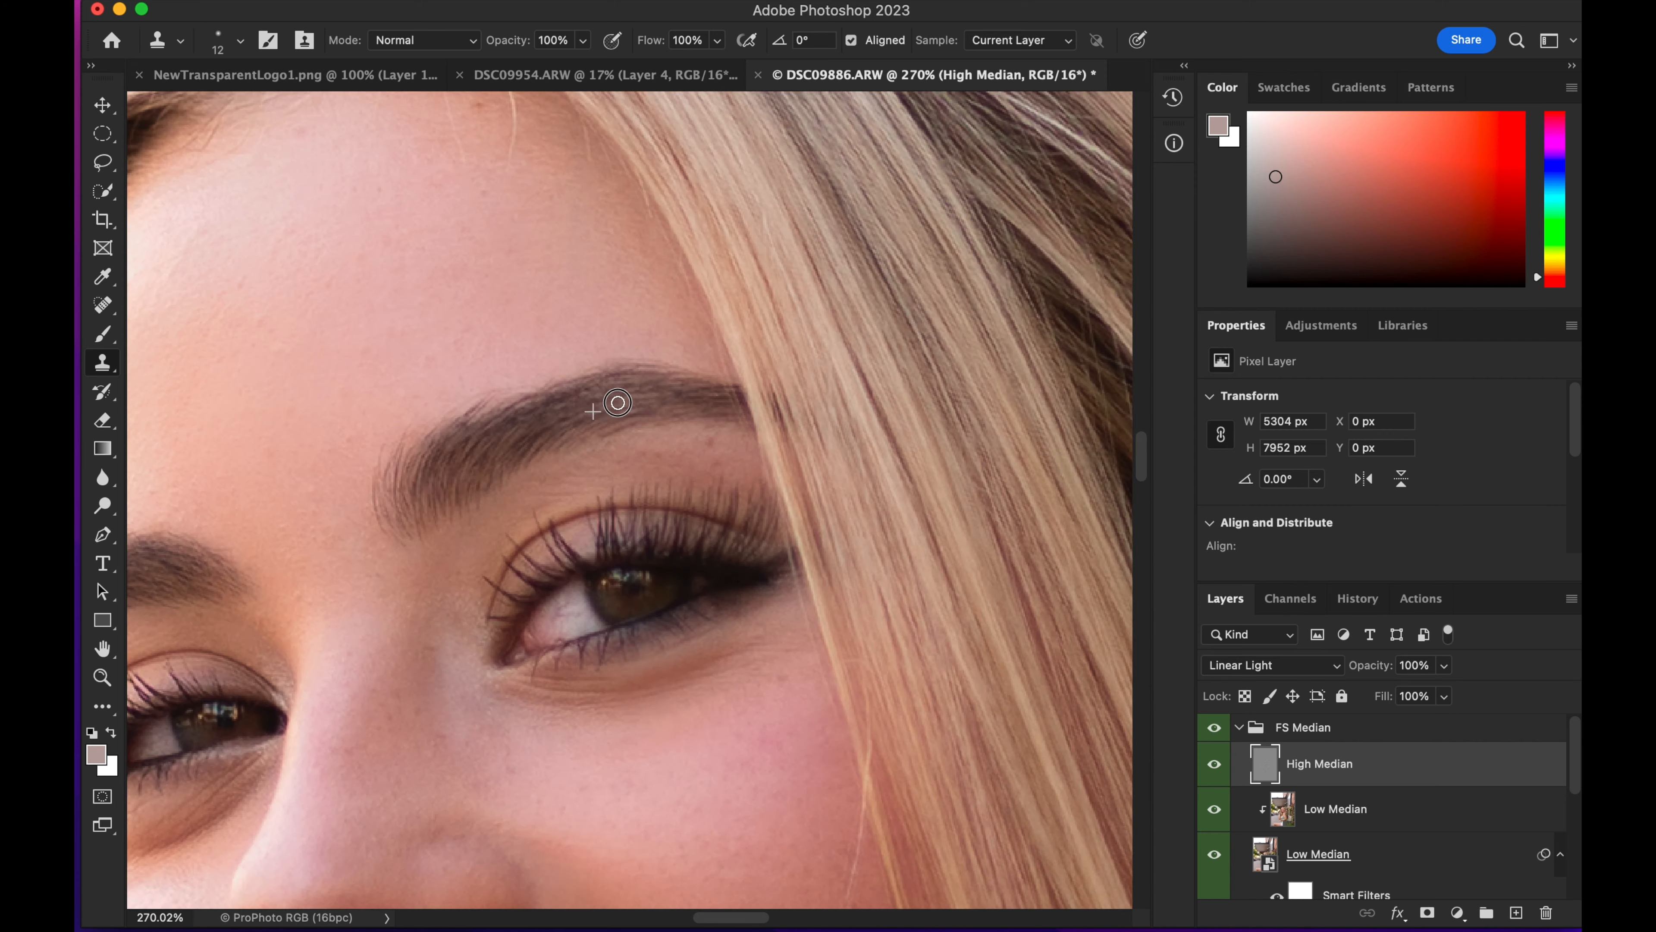
pyautogui.moveTo(699, 392); pyautogui.dragTo(565, 433)
pyautogui.moveTo(433, 421); pyautogui.dragTo(476, 396)
# Step: Clone over the small blemishes on the skin between the eyebrows, sampling clean skin nearby
pyautogui.keyDown('alt'); pyautogui.click(369, 470); pyautogui.keyUp('alt')
pyautogui.click(378, 516)
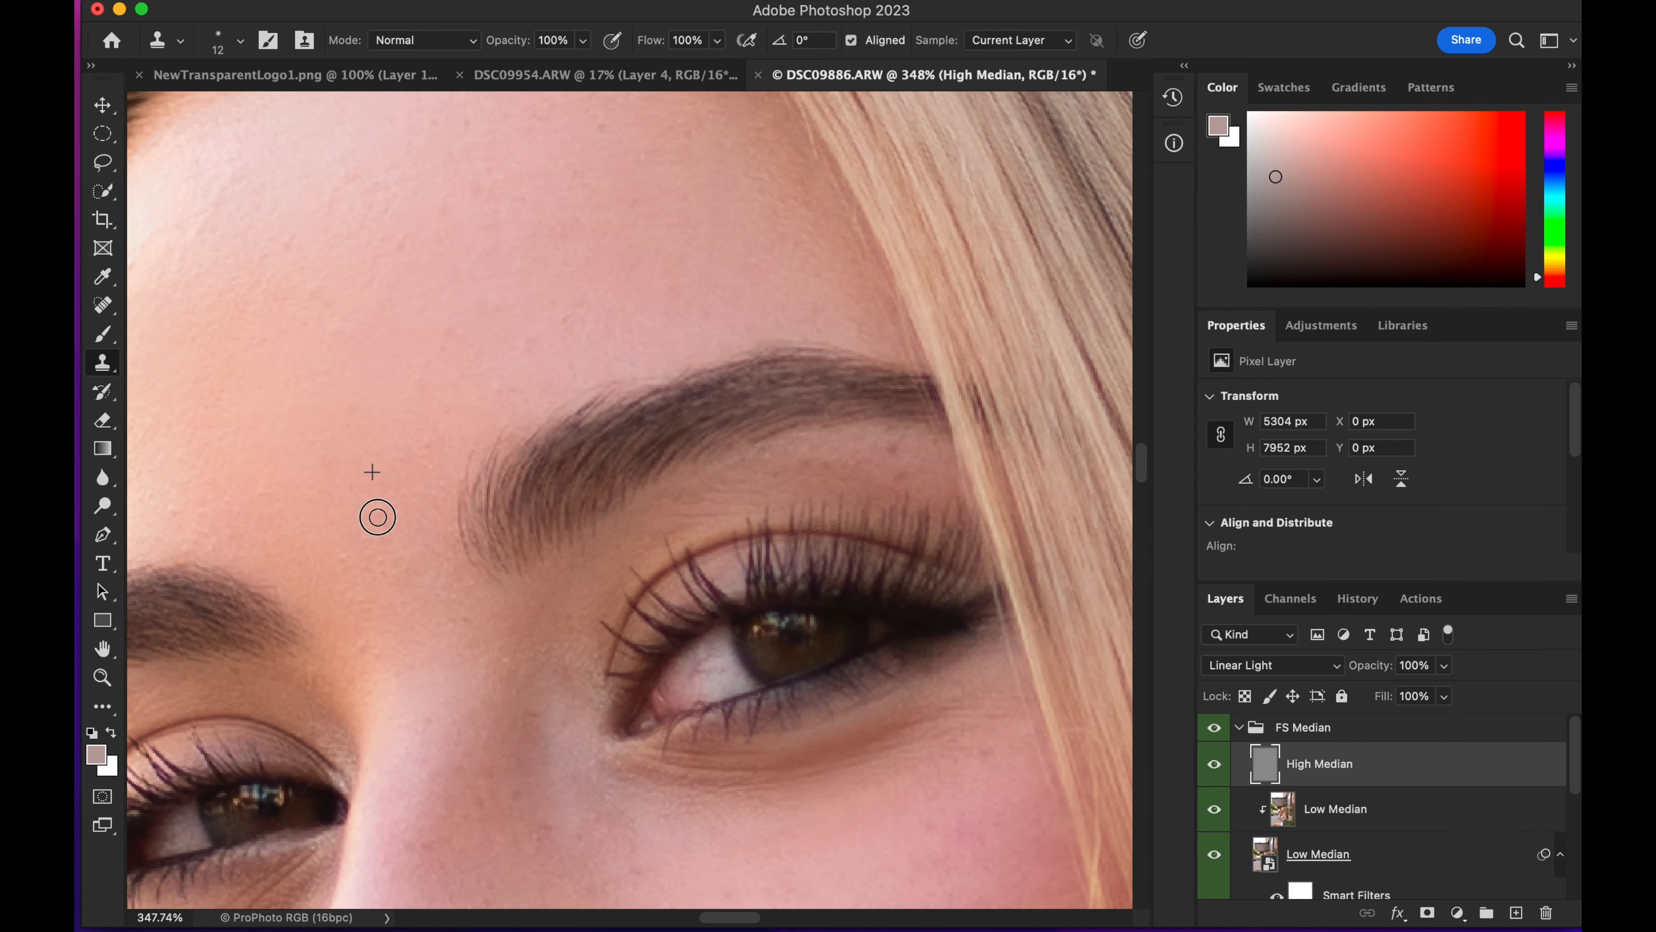
pyautogui.keyDown('alt'); pyautogui.click(349, 609); pyautogui.keyUp('alt')
pyautogui.click(364, 647)
# Step: Clone away the spots on the upper forehead below the hairline using nearby clean skin
pyautogui.keyDown('alt'); pyautogui.click(304, 253); pyautogui.keyUp('alt')
pyautogui.click(491, 177)
pyautogui.scroll(3, 543, 192)
pyautogui.rightClick(213, 336)
pyautogui.click(243, 298)
pyautogui.click(196, 368)
pyautogui.keyDown('alt'); pyautogui.click(252, 381); pyautogui.keyUp('alt')
pyautogui.click(591, 151)
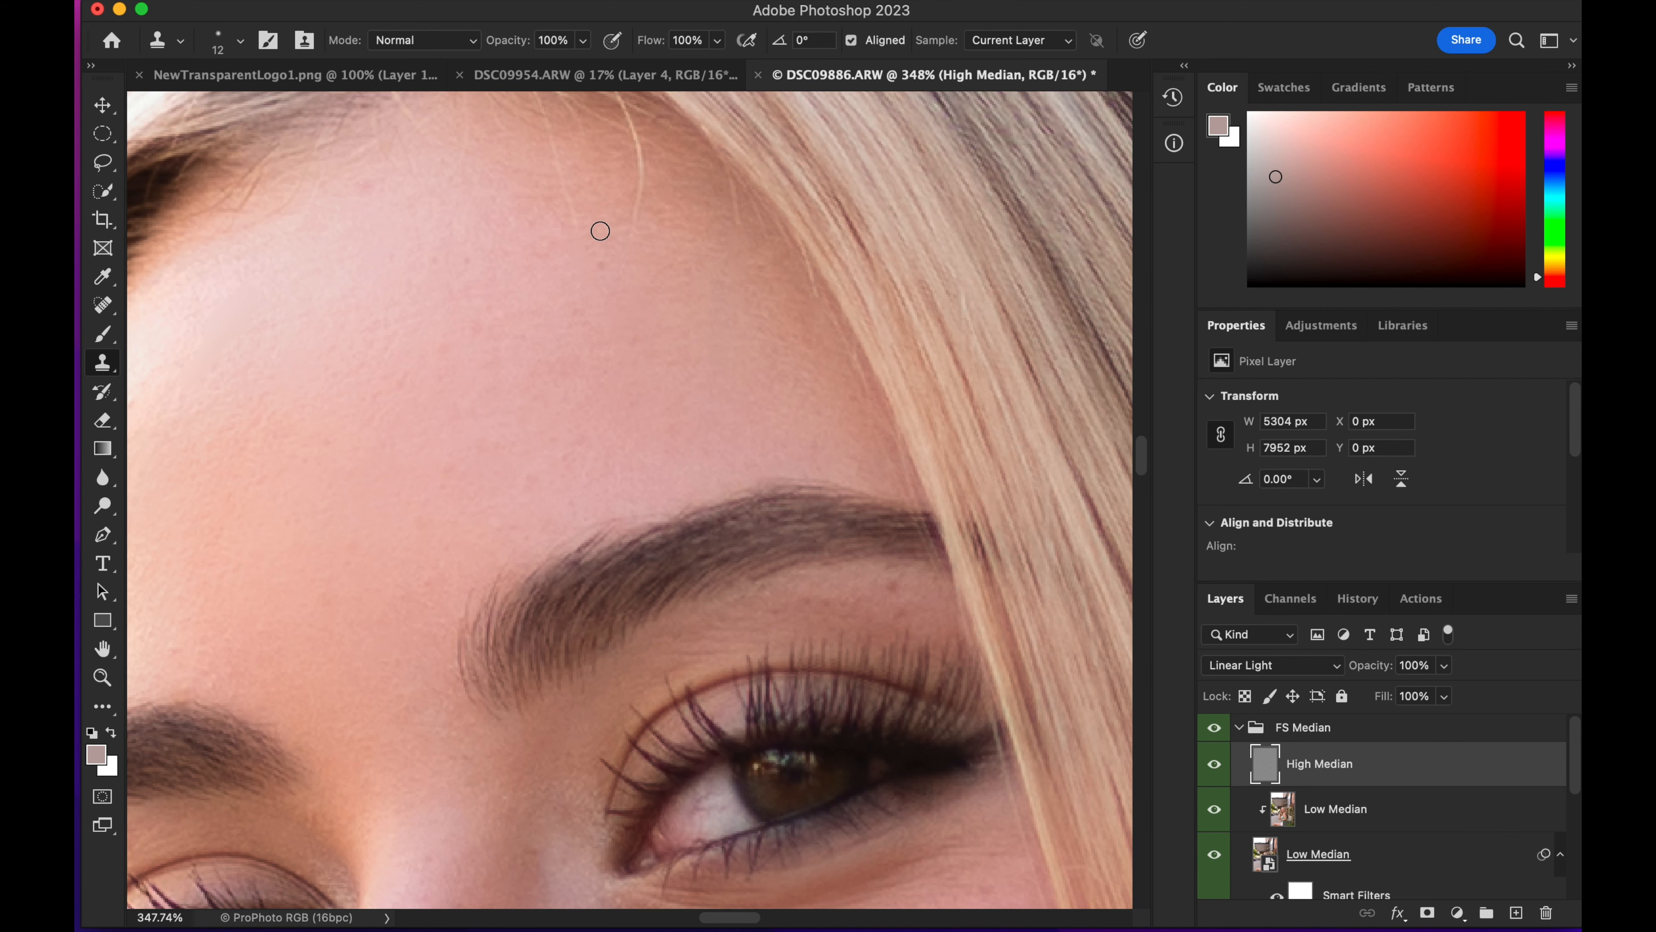
pyautogui.click(603, 273)
# Step: Clone over the uneven skin texture on the forehead above the eyebrow farther from the hair-covered side
pyautogui.rightClick(359, 183)
pyautogui.moveTo(329, 527); pyautogui.dragTo(452, 400)
pyautogui.keyDown('alt'); pyautogui.click(542, 361); pyautogui.keyUp('alt')
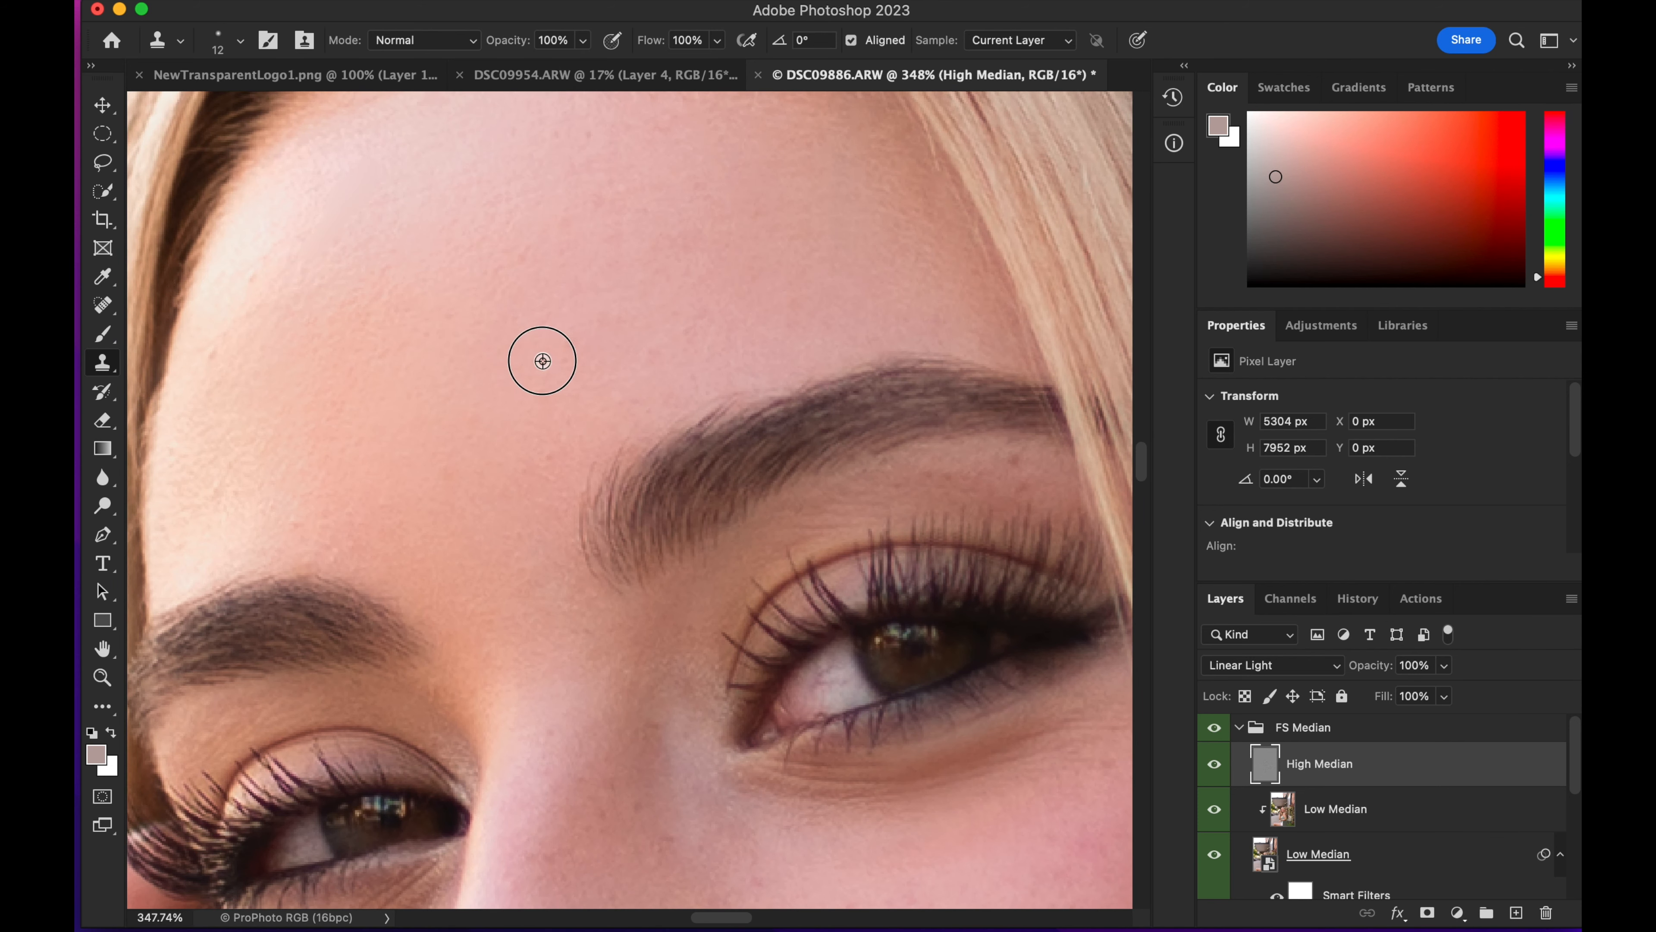
pyautogui.click(221, 489)
pyautogui.click(335, 517)
pyautogui.click(346, 508)
pyautogui.click(291, 527)
# Step: Clone over the remaining texture between the eyebrows and down the bridge of the nose
pyautogui.keyDown('alt'); pyautogui.click(518, 460); pyautogui.keyUp('alt')
pyautogui.click(526, 486)
pyautogui.moveTo(530, 487); pyautogui.dragTo(225, 590)
pyautogui.moveTo(548, 698)
pyautogui.mouseDown()
pyautogui.moveTo(692, 636)
pyautogui.moveTo(572, 687)
pyautogui.mouseUp()
pyautogui.moveTo(536, 470); pyautogui.dragTo(532, 512)
pyautogui.moveTo(622, 585); pyautogui.dragTo(802, 586)
# Step: Stamp all visible layers into a new merged layer above the FS Median group
pyautogui.click(1317, 727)
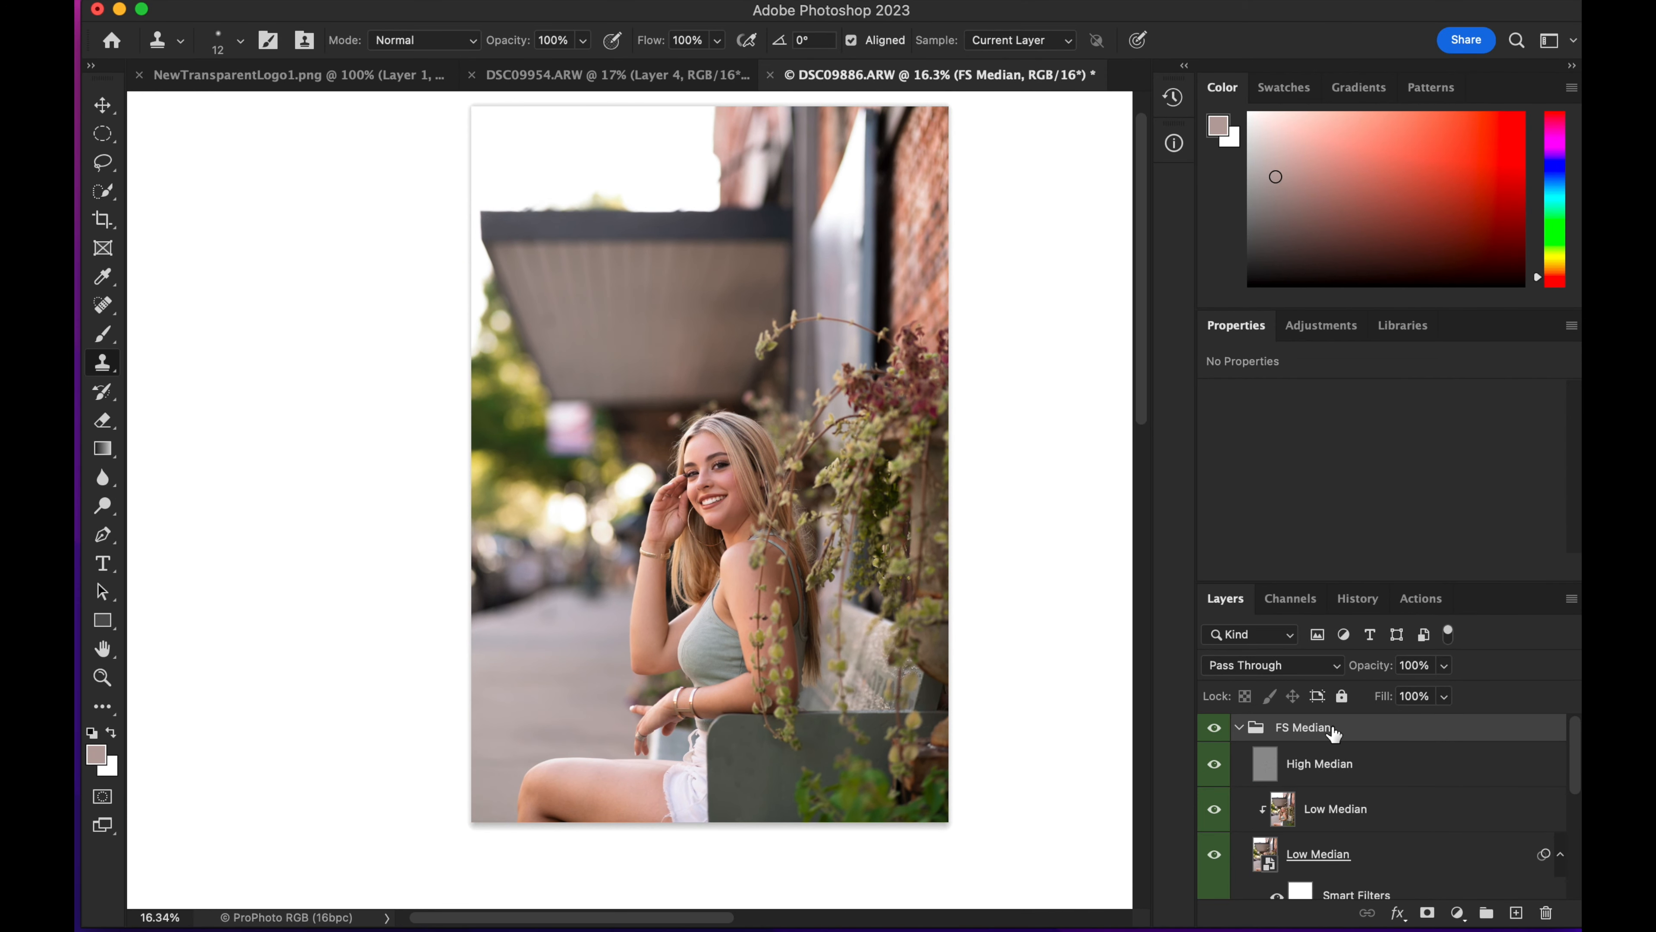
pyautogui.press('super+alt+shift+e')
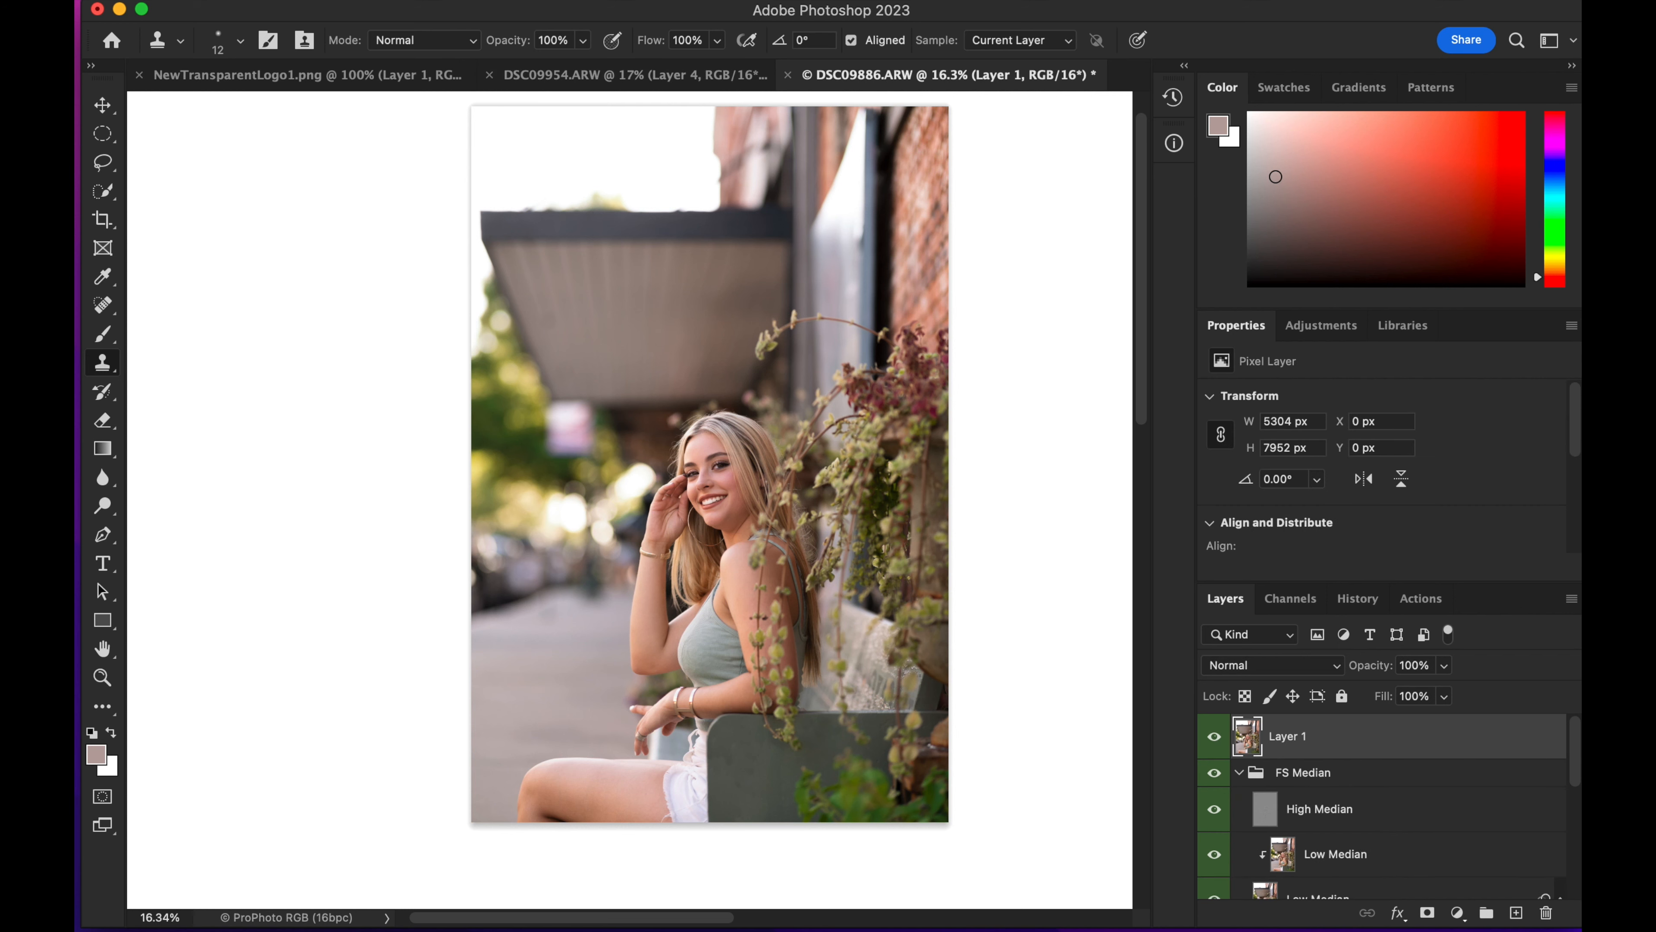
pyautogui.click(583, 2)
pyautogui.click(1033, 12)
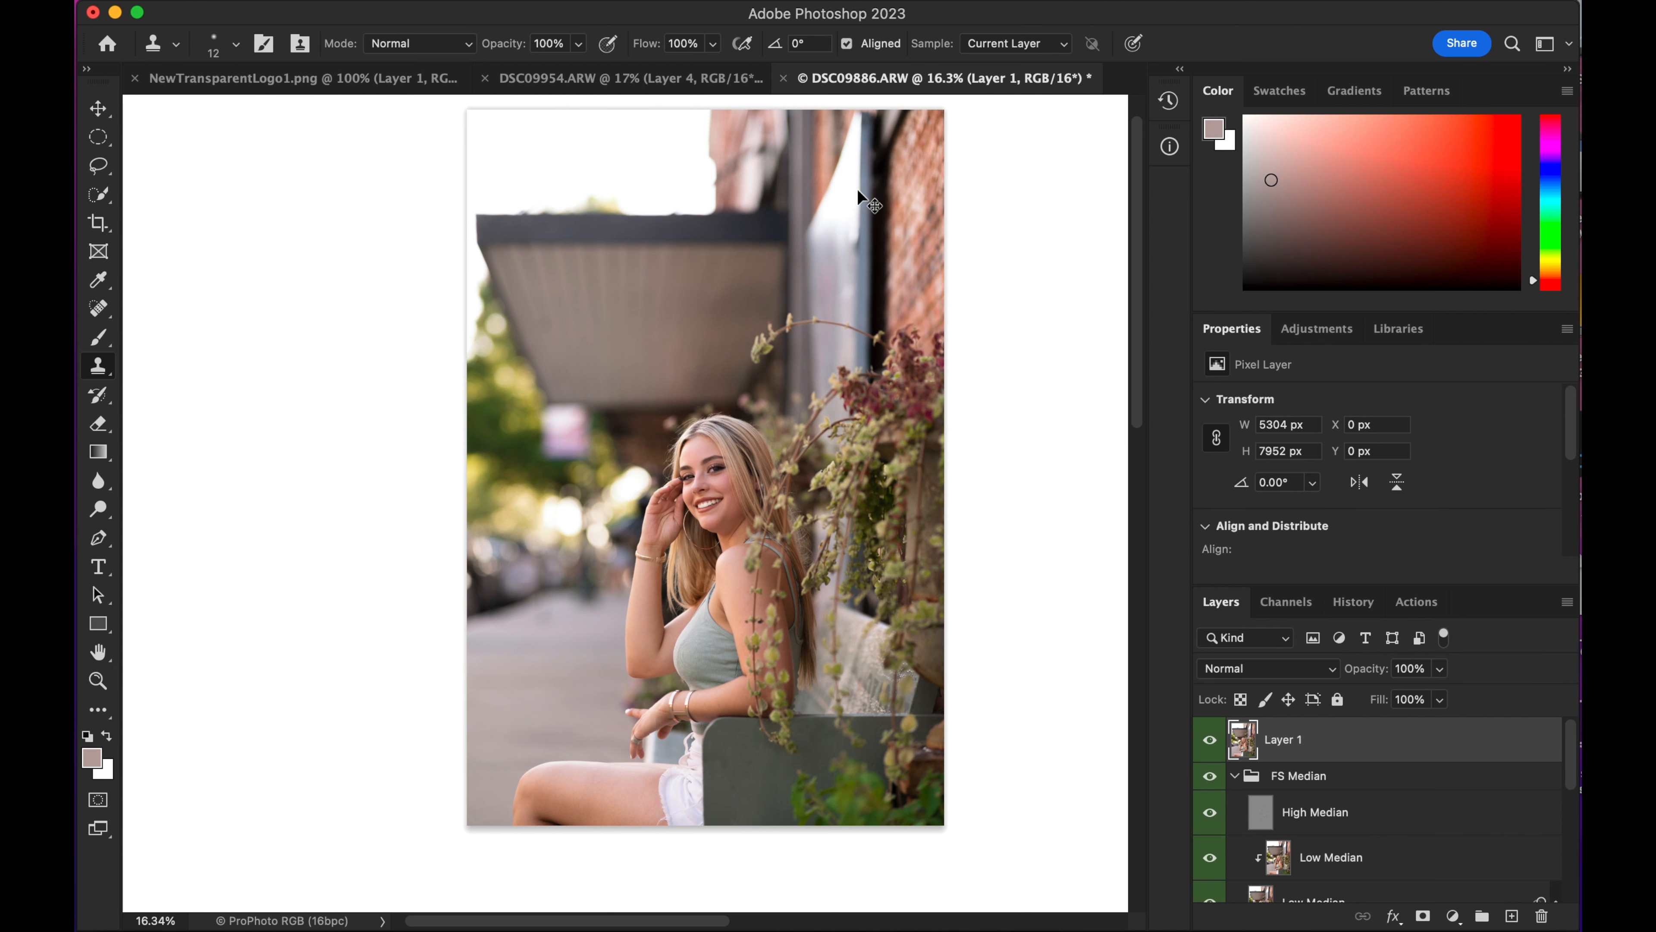
# Step: Duplicate the merged layer and turn the desaturated copy into a High Pass layer with a 2.2-pixel radius
pyautogui.press('super+j')
pyautogui.press('super+shift+u')
pyautogui.click(542, 1)
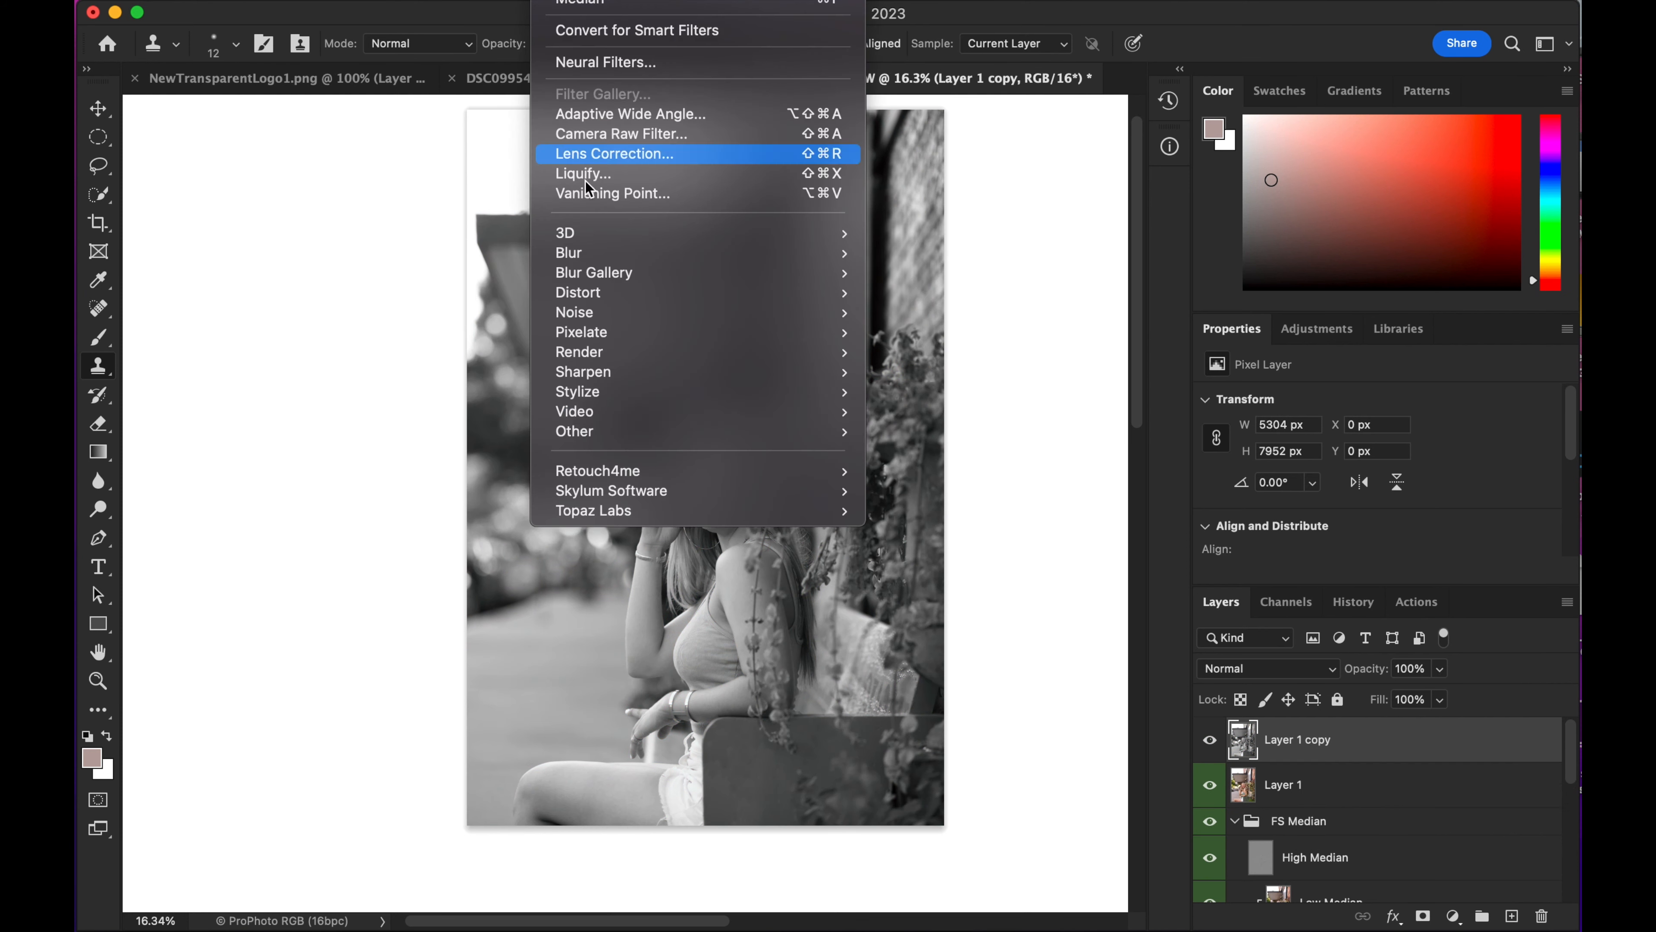
pyautogui.moveTo(577, 430)
pyautogui.click(955, 453)
pyautogui.moveTo(904, 182); pyautogui.dragTo(1196, 195)
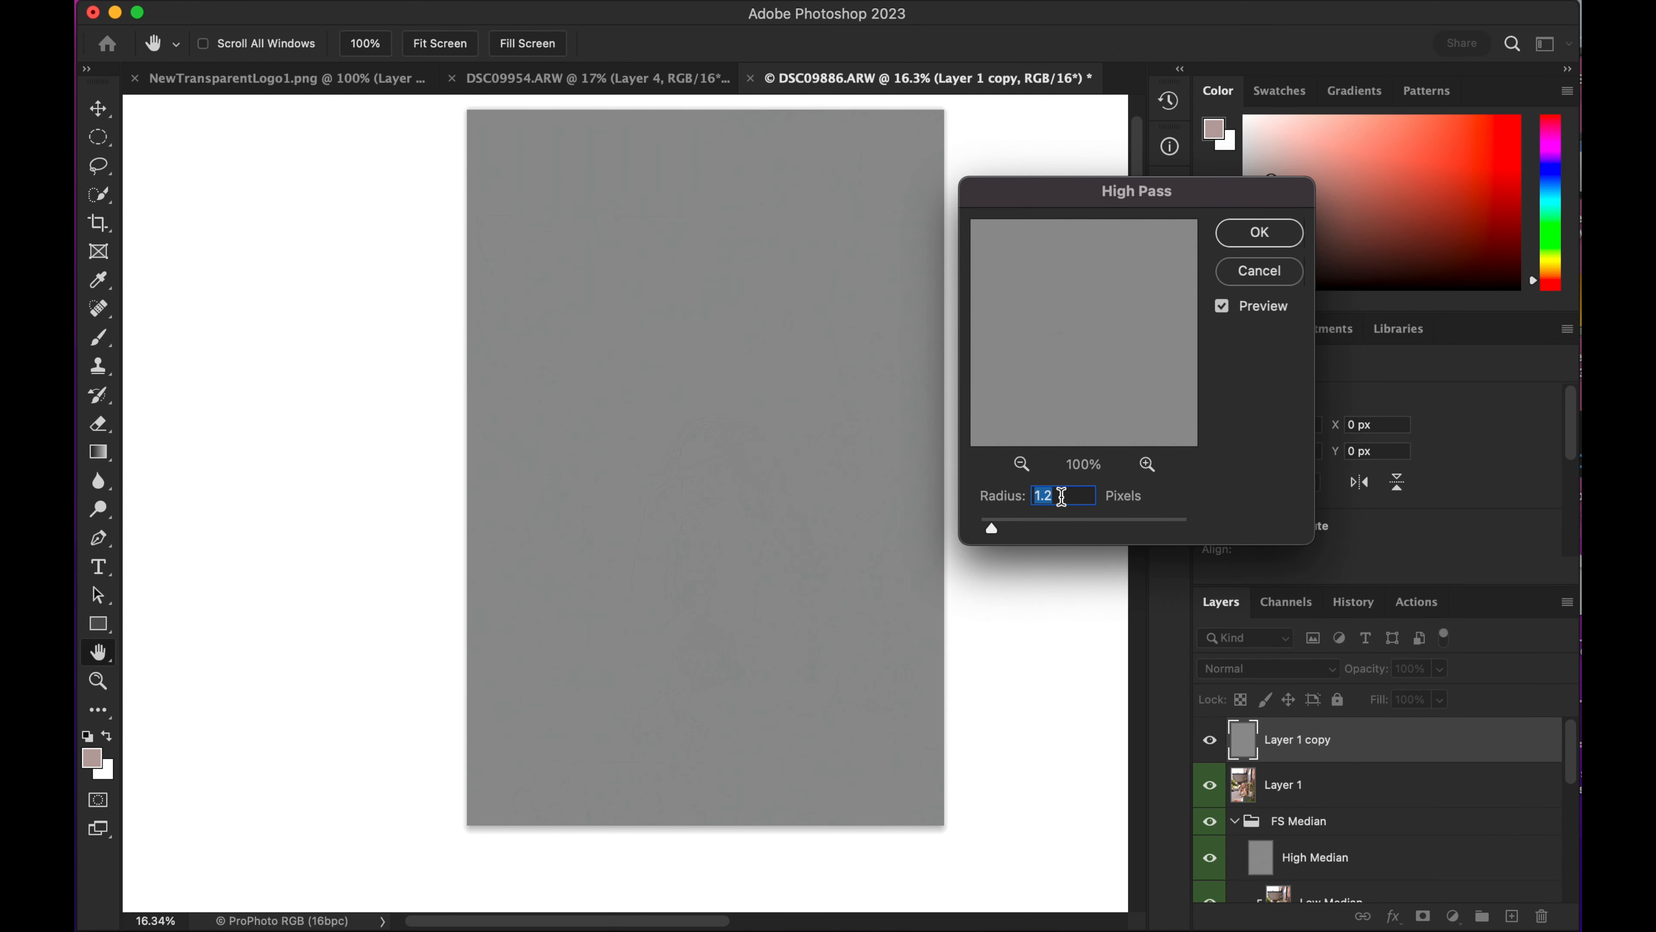
pyautogui.write('2.2')
pyautogui.click(731, 495)
pyautogui.click(1264, 233)
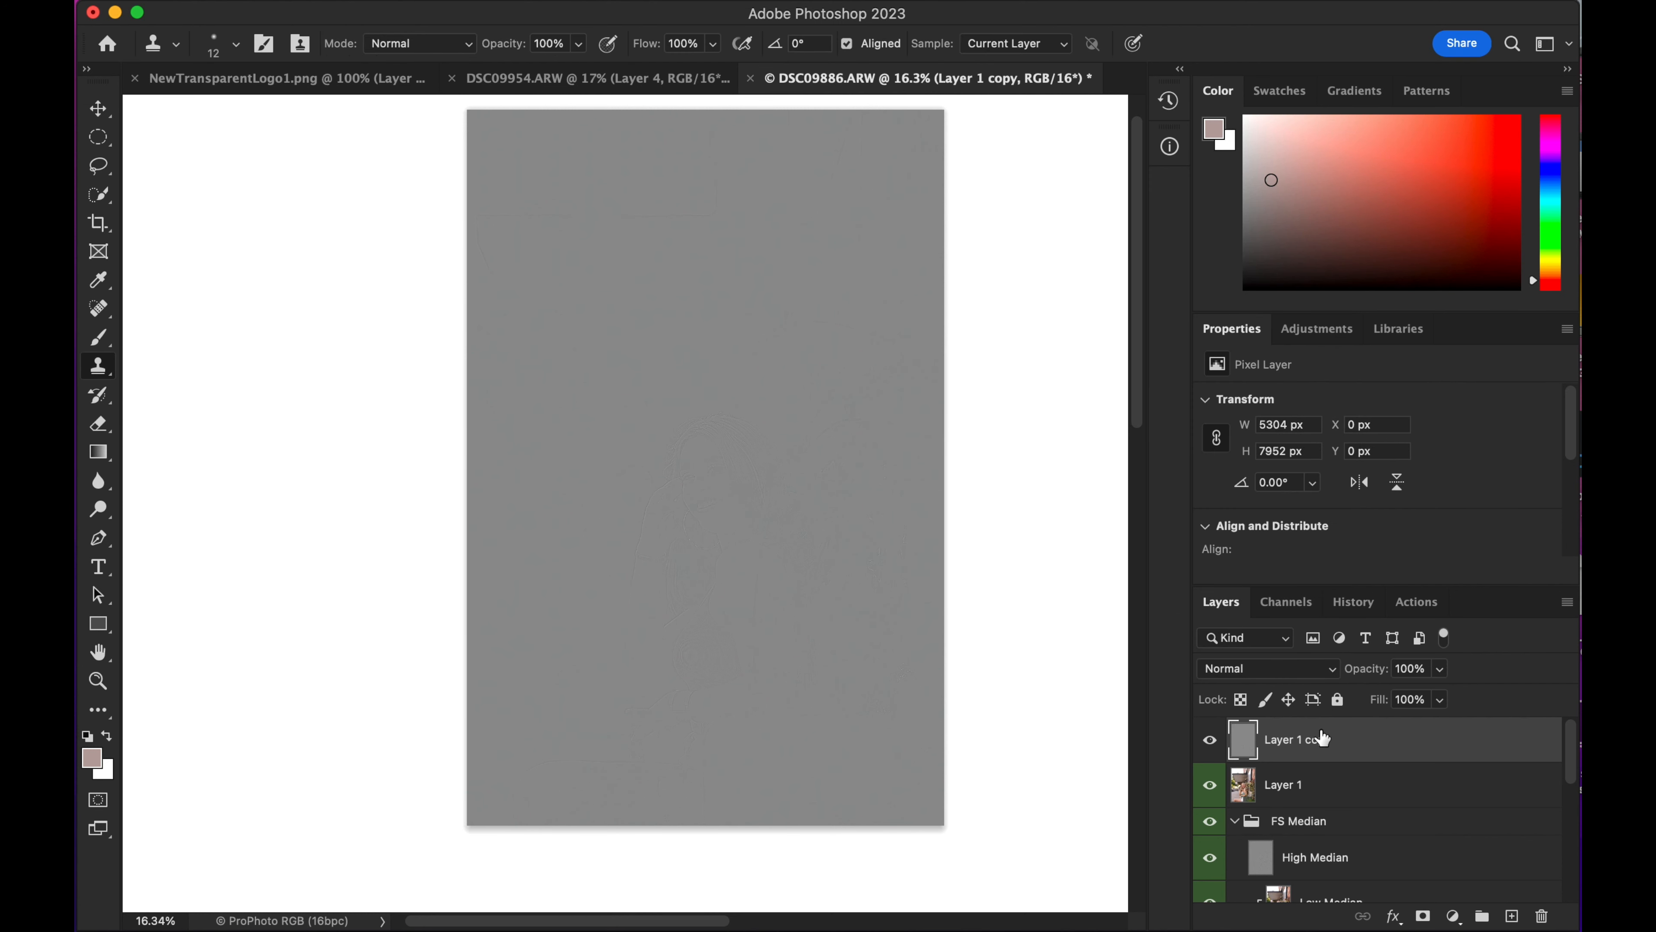
# Step: Hide the High Pass layer behind a black mask and set its blend mode to Linear Light
pyautogui.keyDown('alt'); pyautogui.click(1423, 915); pyautogui.keyUp('alt')
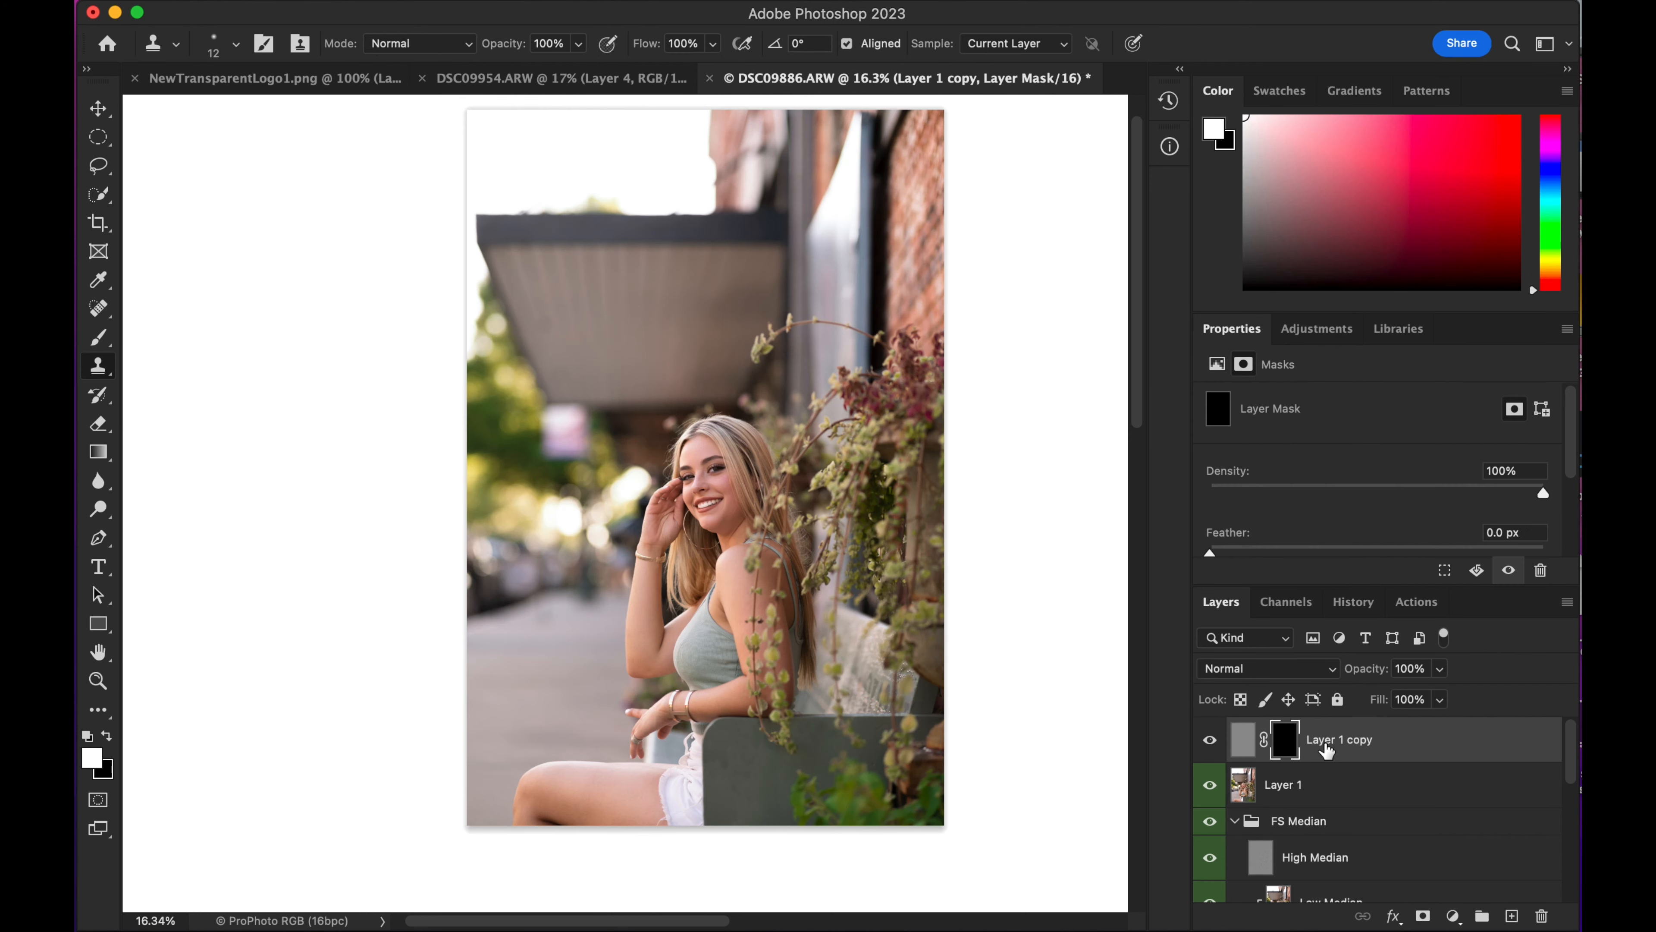
pyautogui.click(1323, 669)
pyautogui.click(1238, 788)
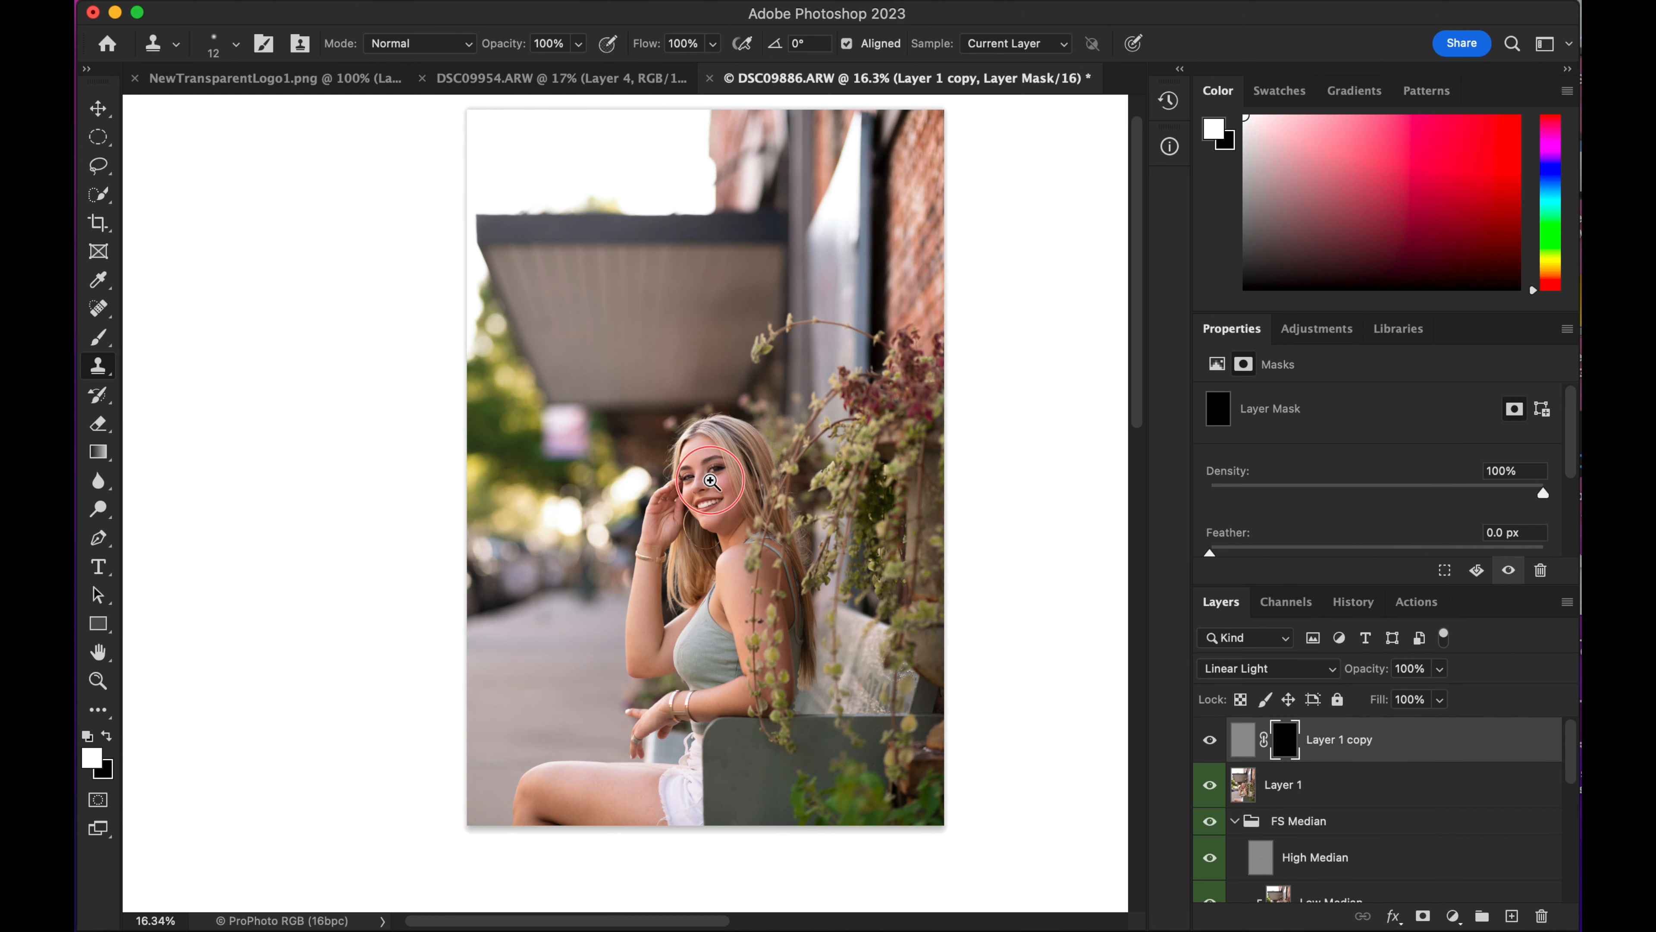
# Step: Paint white on the High Pass mask over both eyes and the lips with a size 30 brush at 20% opacity
pyautogui.moveTo(710, 480); pyautogui.dragTo(936, 441)
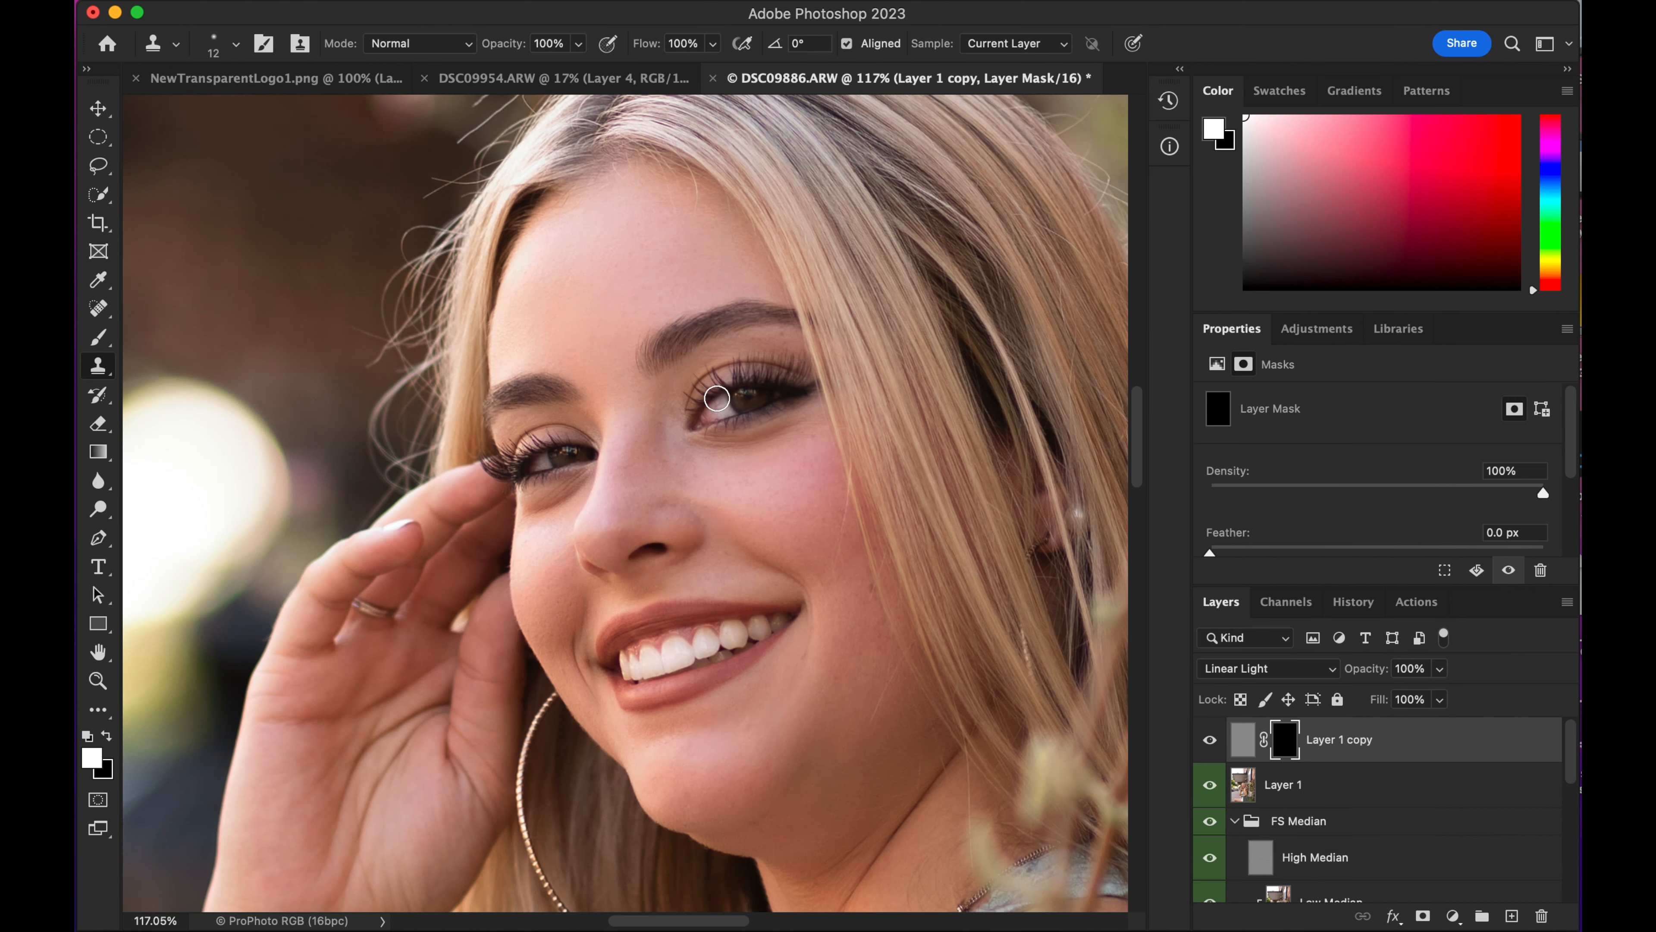
pyautogui.click(101, 336)
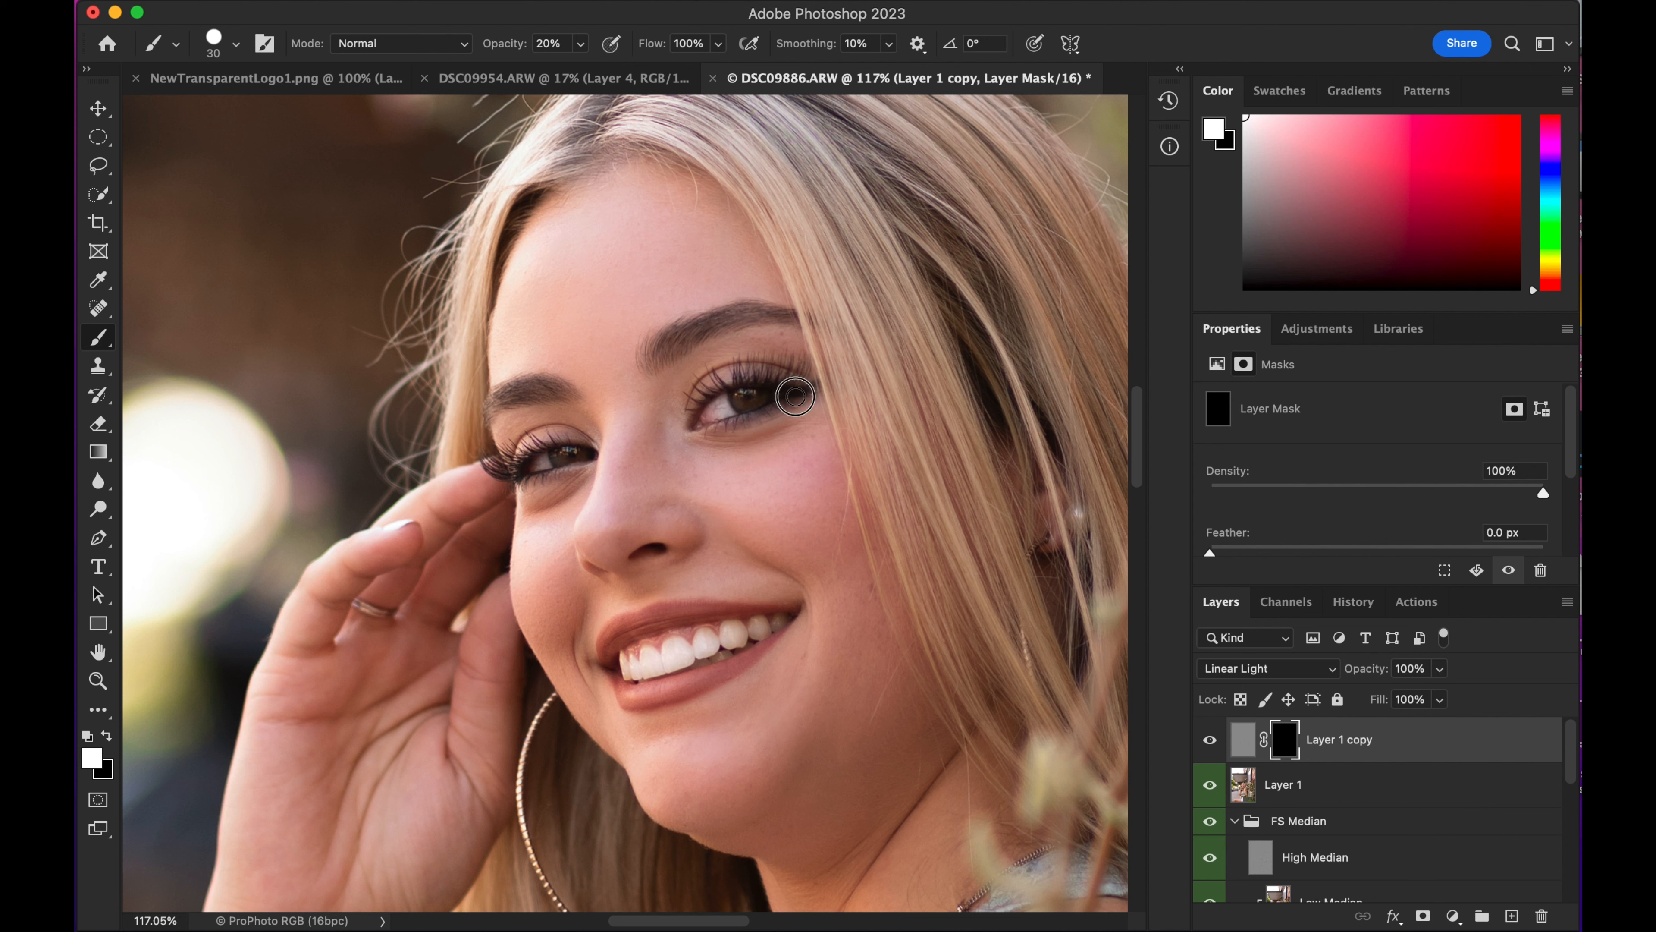
pyautogui.moveTo(761, 395)
pyautogui.mouseDown()
pyautogui.moveTo(753, 377)
pyautogui.moveTo(699, 401)
pyautogui.moveTo(745, 419)
pyautogui.moveTo(796, 391)
pyautogui.mouseUp()
pyautogui.moveTo(579, 452)
pyautogui.mouseDown()
pyautogui.moveTo(521, 471)
pyautogui.moveTo(540, 448)
pyautogui.mouseUp()
pyautogui.moveTo(601, 624)
pyautogui.mouseDown()
pyautogui.moveTo(749, 608)
pyautogui.moveTo(770, 638)
pyautogui.moveTo(661, 688)
pyautogui.moveTo(617, 684)
pyautogui.mouseUp()
# Step: Stamp the visible layers into a new layer and rename it "Selective sharpening"
pyautogui.press('super+alt+shift+e')
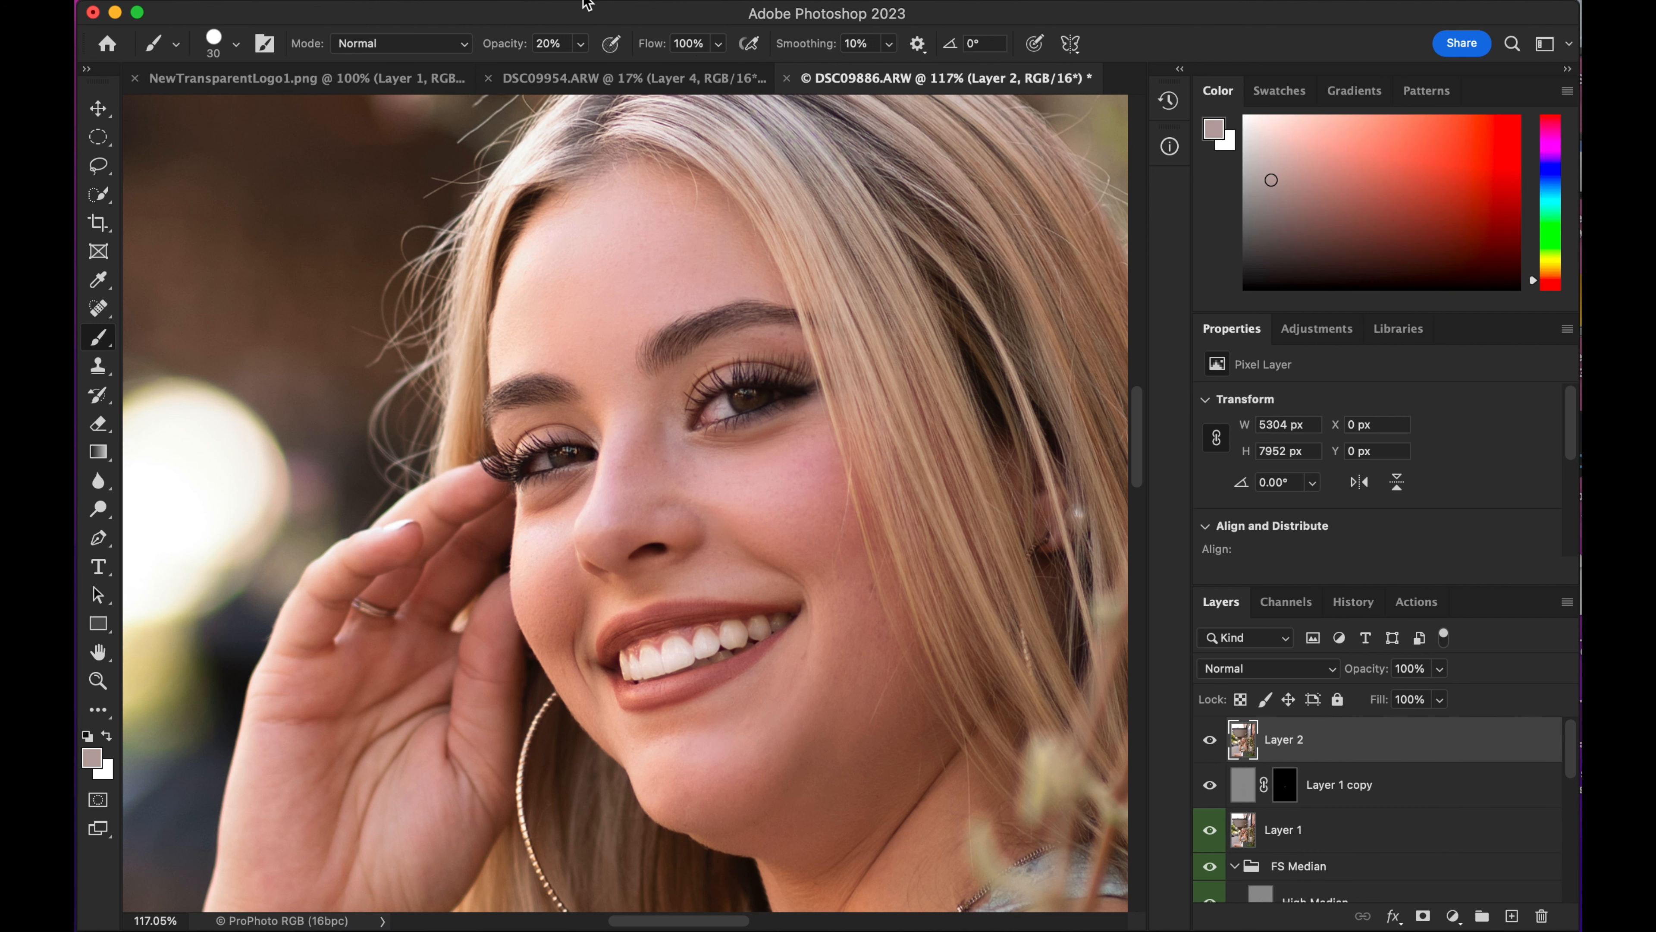
pyautogui.doubleClick(1283, 739)
pyautogui.write('Selective sharpening')
pyautogui.press('Return')
# Step: Stamp another merged layer and brush a Camera Raw mask over both irises with a reduced brush size and the overlay hidden
pyautogui.press('super+alt+shift+e')
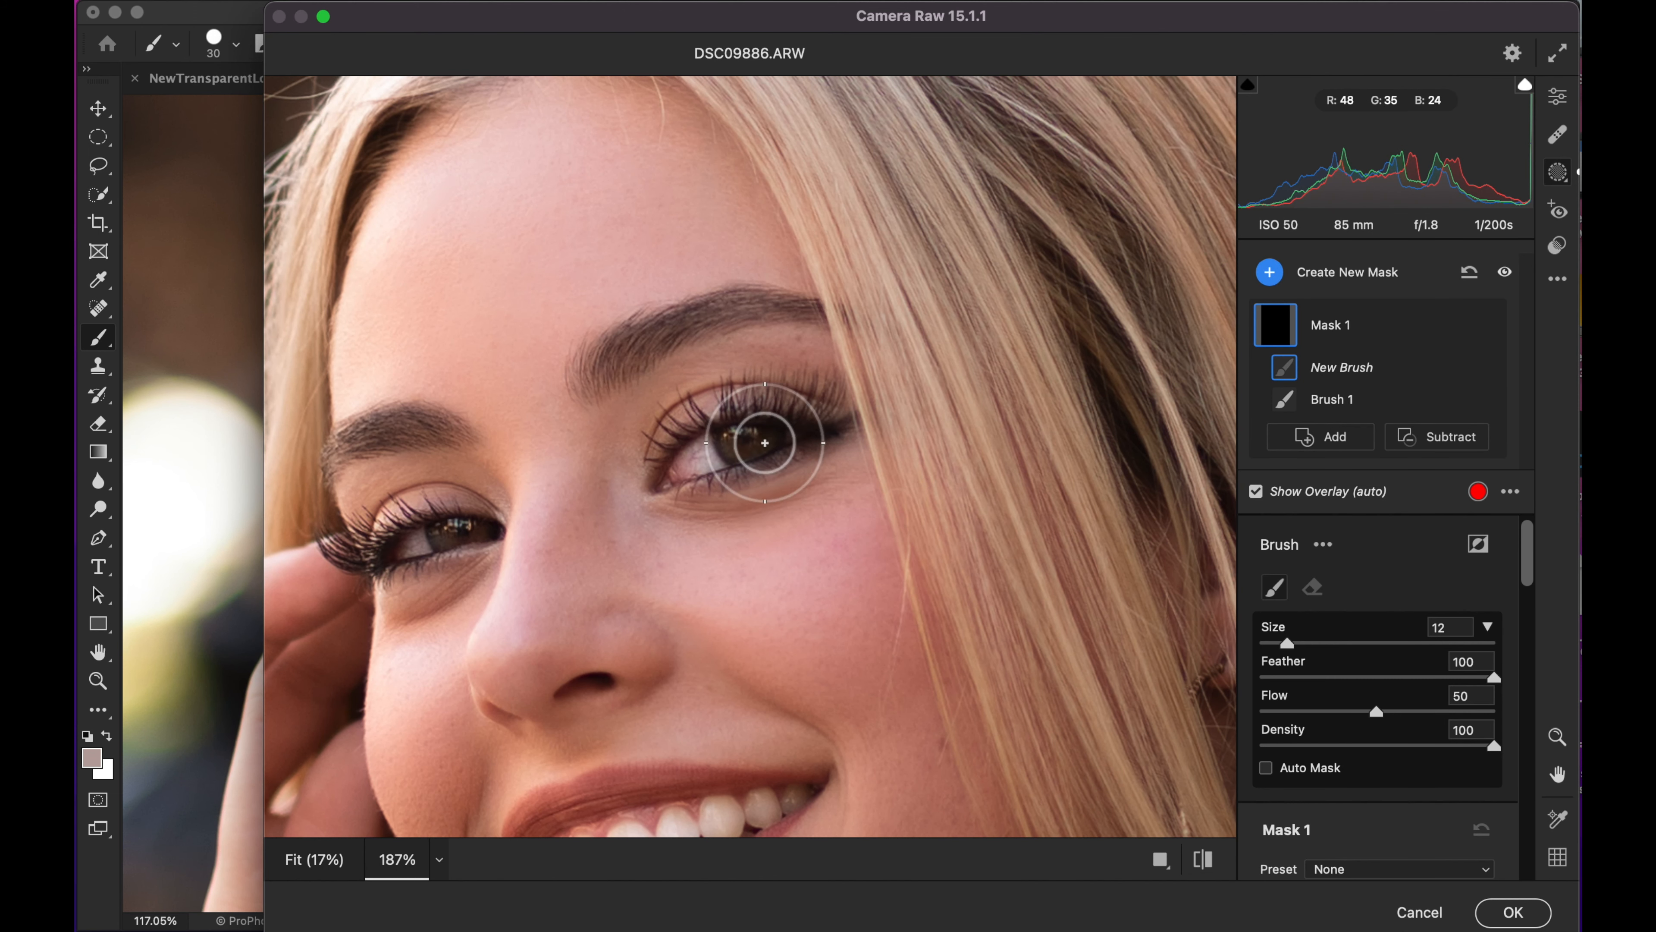
pyautogui.press('[')
pyautogui.press('[')
pyautogui.press('[')
pyautogui.press('[')
pyautogui.press('[')
pyautogui.press('[')
pyautogui.press('[')
pyautogui.press('[')
pyautogui.moveTo(765, 442)
pyautogui.mouseDown()
pyautogui.moveTo(754, 455)
pyautogui.moveTo(738, 440)
pyautogui.mouseUp()
pyautogui.moveTo(444, 533)
pyautogui.mouseDown()
pyautogui.moveTo(481, 530)
pyautogui.moveTo(447, 529)
pyautogui.mouseUp()
pyautogui.click(1255, 490)
# Step: Set the iris mask to Exposure +0.75, Contrast -25, Texture +45 and Clarity +9, raise its Sharpness, and apply the filter
pyautogui.scroll(-4, 1529, 564)
pyautogui.moveTo(1377, 587); pyautogui.dragTo(1350, 623)
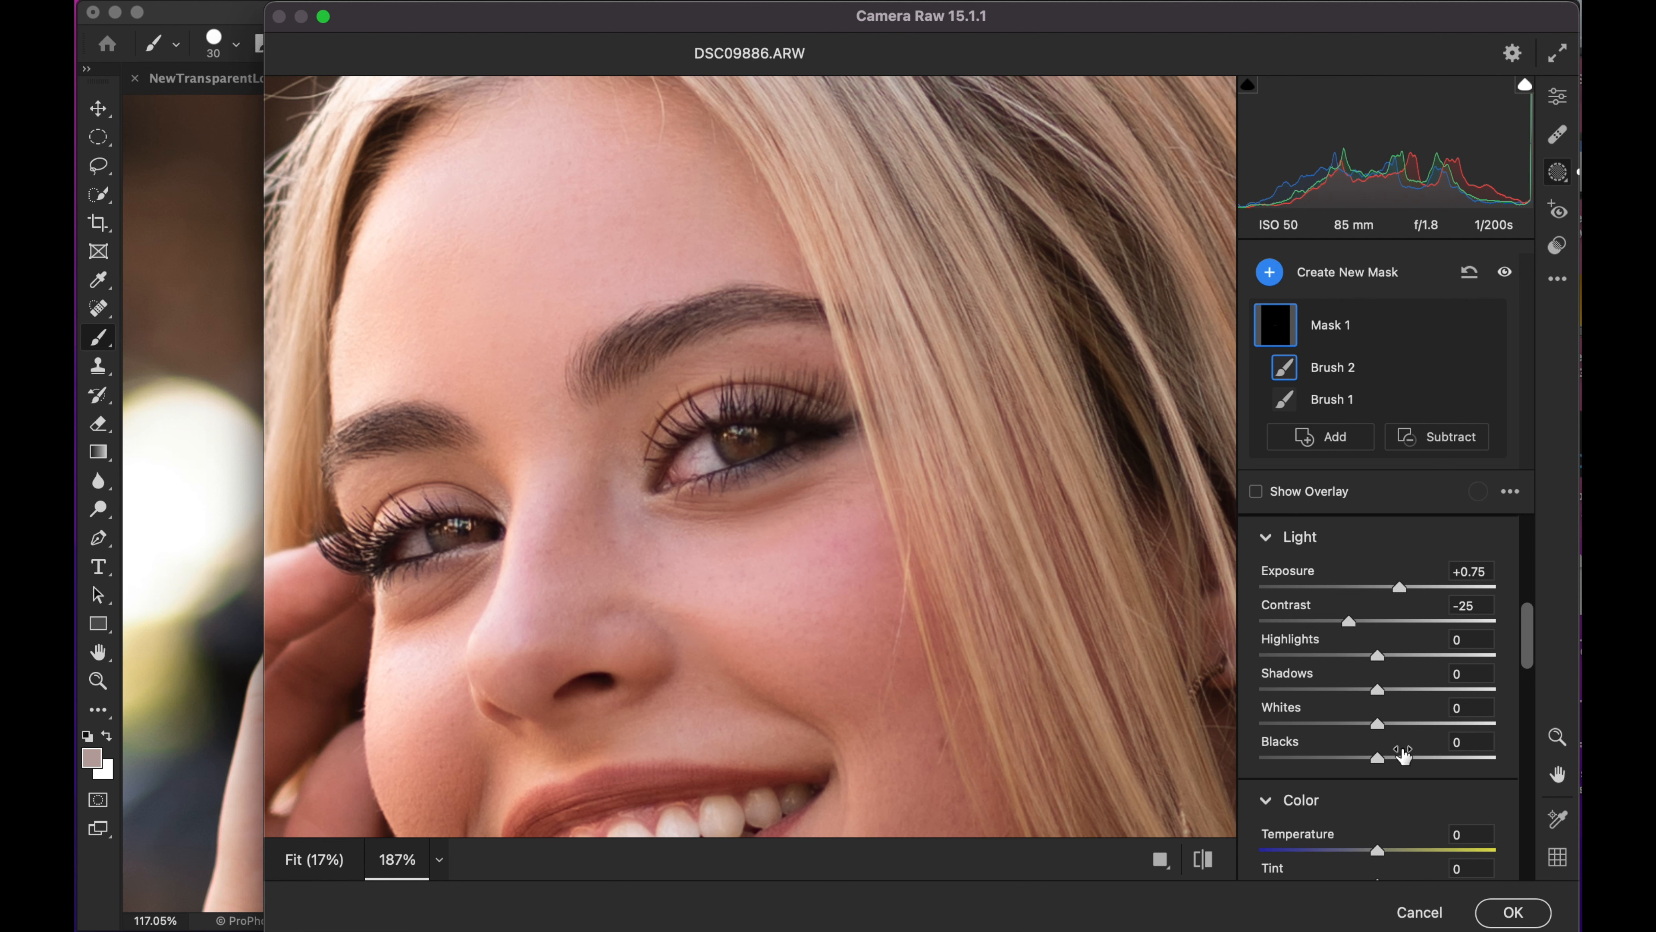
pyautogui.scroll(-6, 1402, 757)
pyautogui.moveTo(1377, 693); pyautogui.dragTo(1416, 693)
pyautogui.scroll(-8, 1375, 740)
pyautogui.moveTo(1379, 556); pyautogui.dragTo(1390, 591)
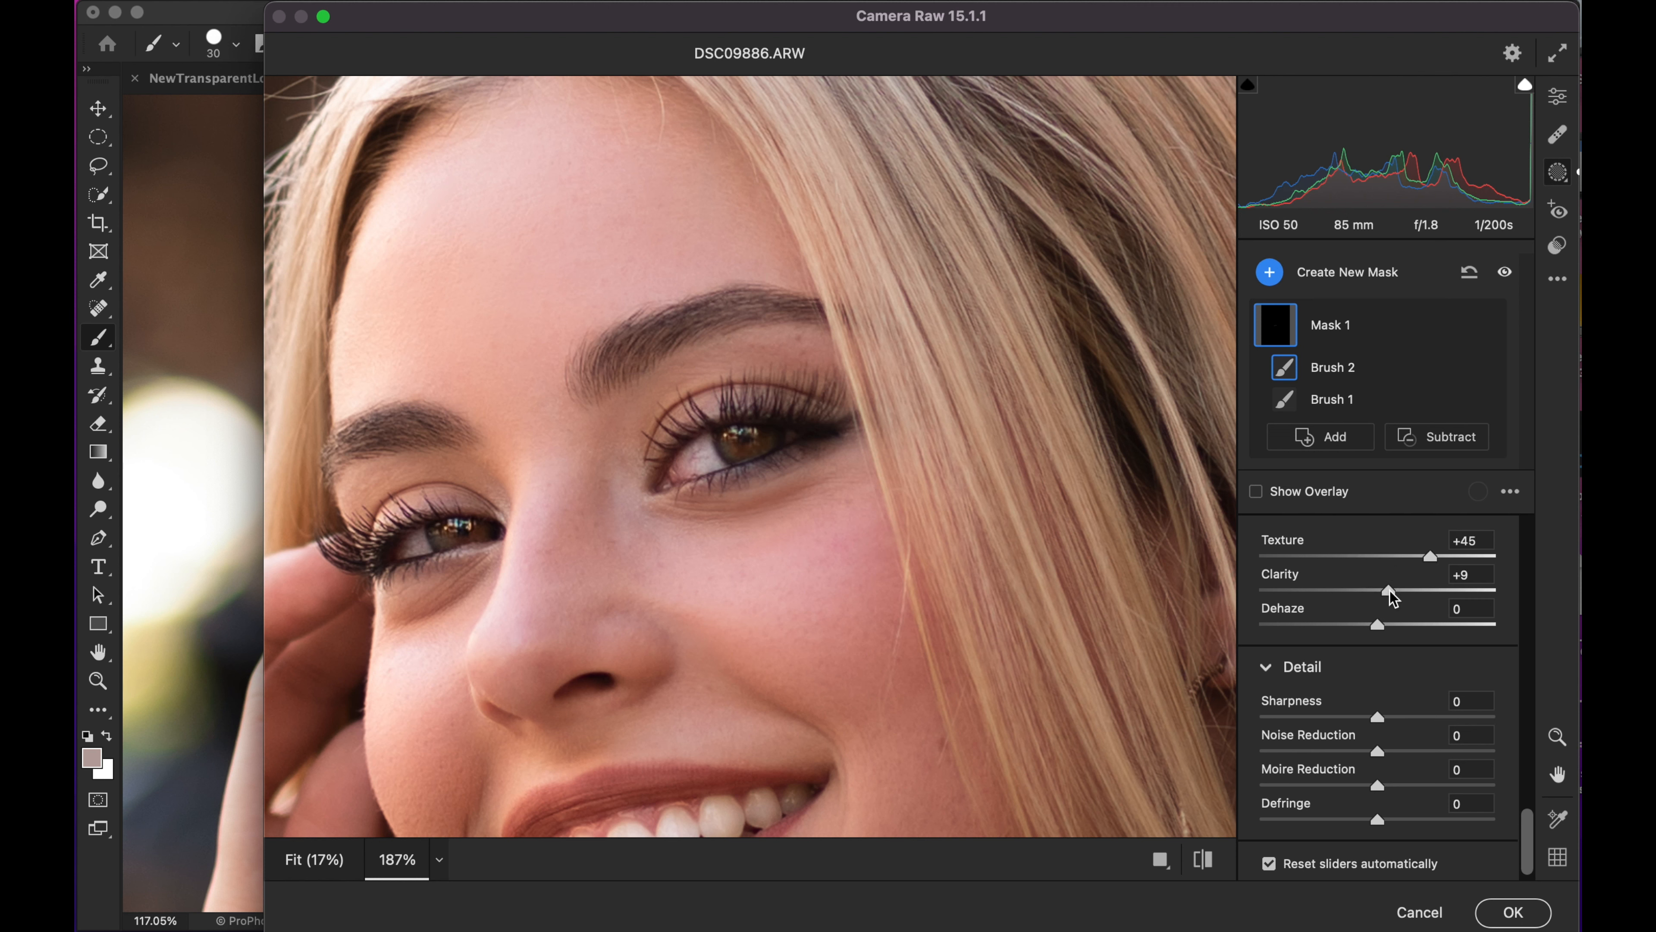
pyautogui.moveTo(1377, 717); pyautogui.dragTo(1412, 717)
pyautogui.click(1497, 910)
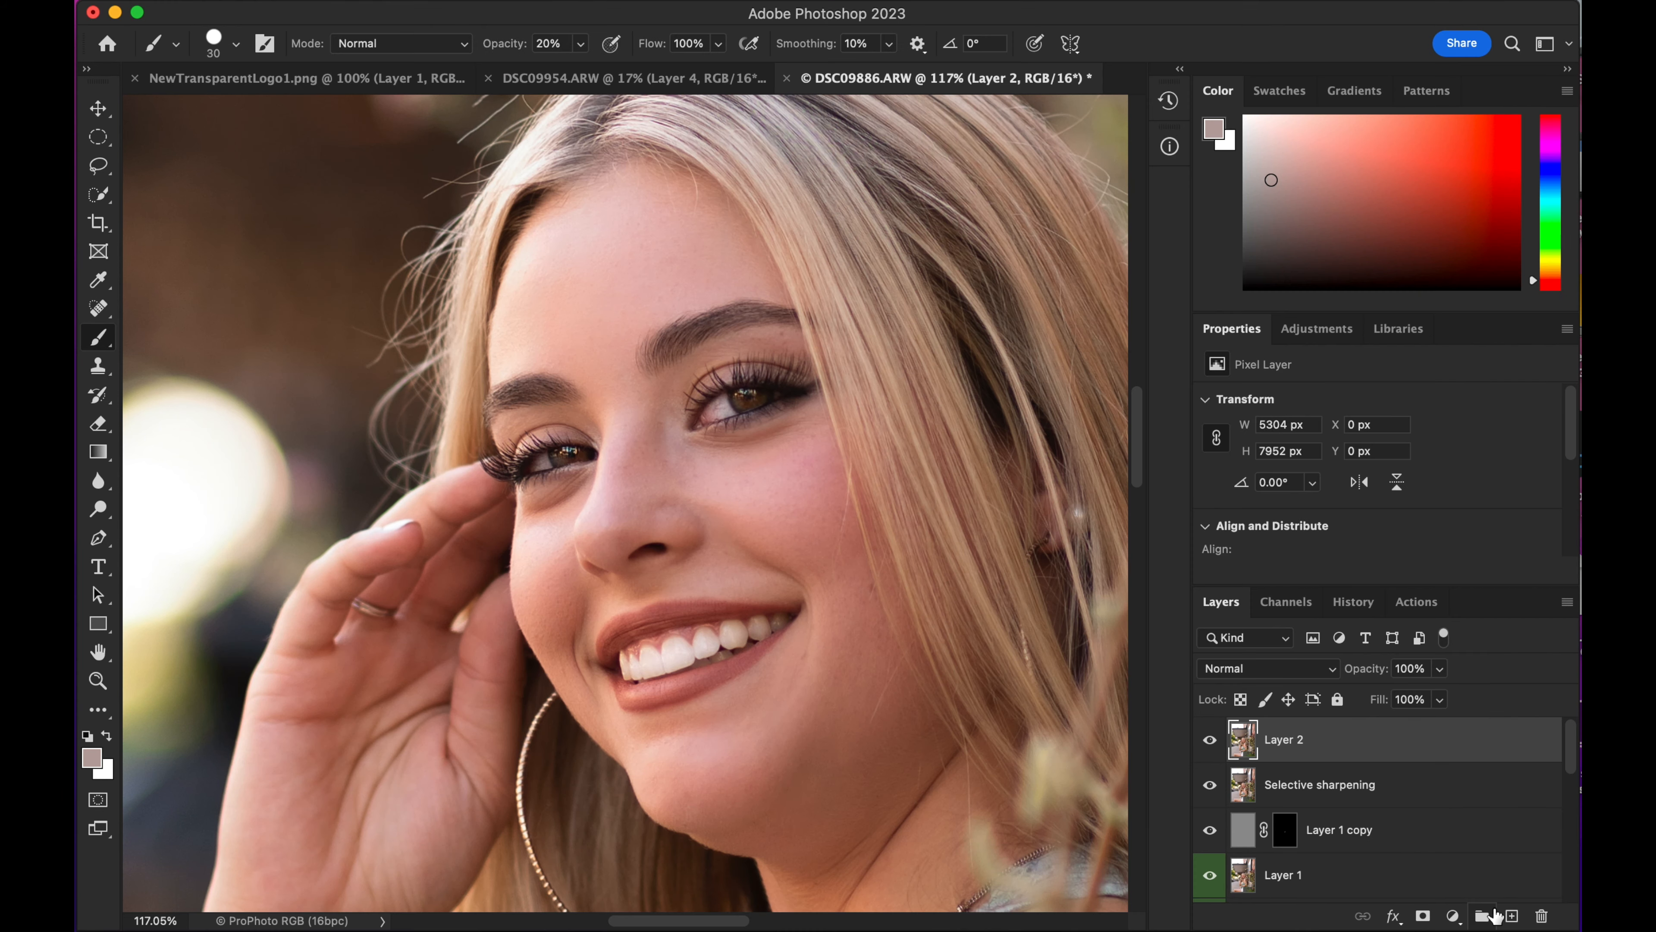
# Step: Stamp a new merged layer and apply a Camera Raw Temperature of -6 to it
pyautogui.moveTo(909, 411)
pyautogui.mouseDown()
pyautogui.moveTo(720, 448)
pyautogui.moveTo(754, 435)
pyautogui.moveTo(886, 427)
pyautogui.moveTo(702, 473)
pyautogui.mouseUp()
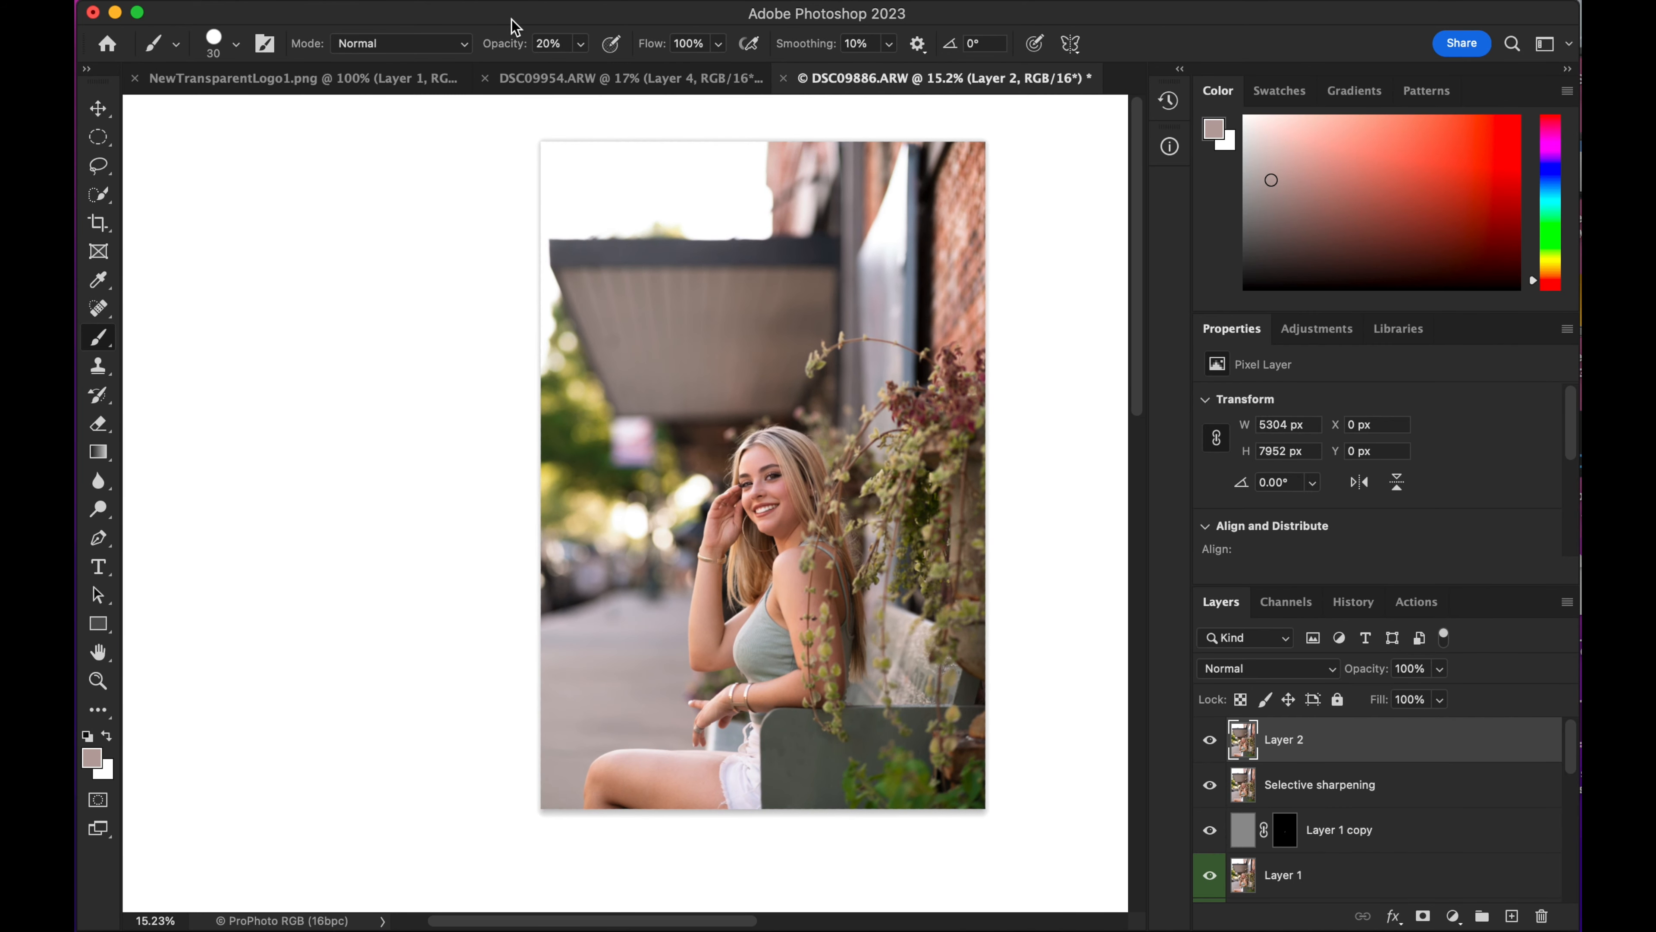
pyautogui.click(558, 0)
pyautogui.click(629, 133)
pyautogui.press('super+alt+shift+e')
pyautogui.click(556, 0)
pyautogui.click(665, 136)
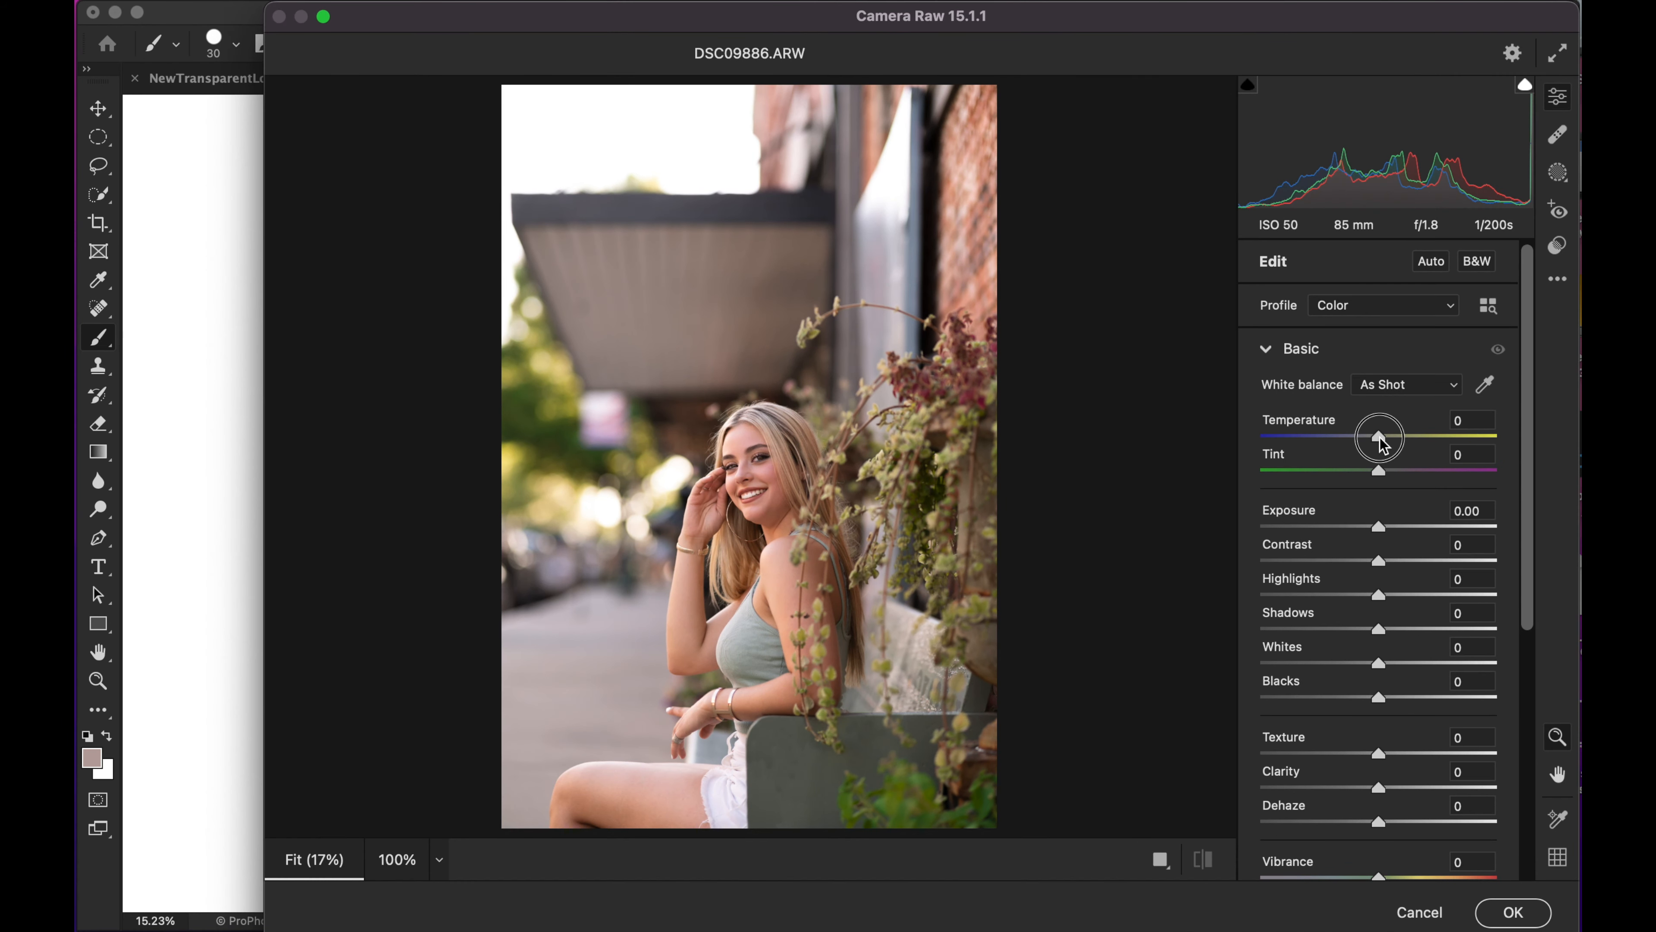
pyautogui.moveTo(1375, 434); pyautogui.dragTo(1373, 438)
pyautogui.click(747, 485)
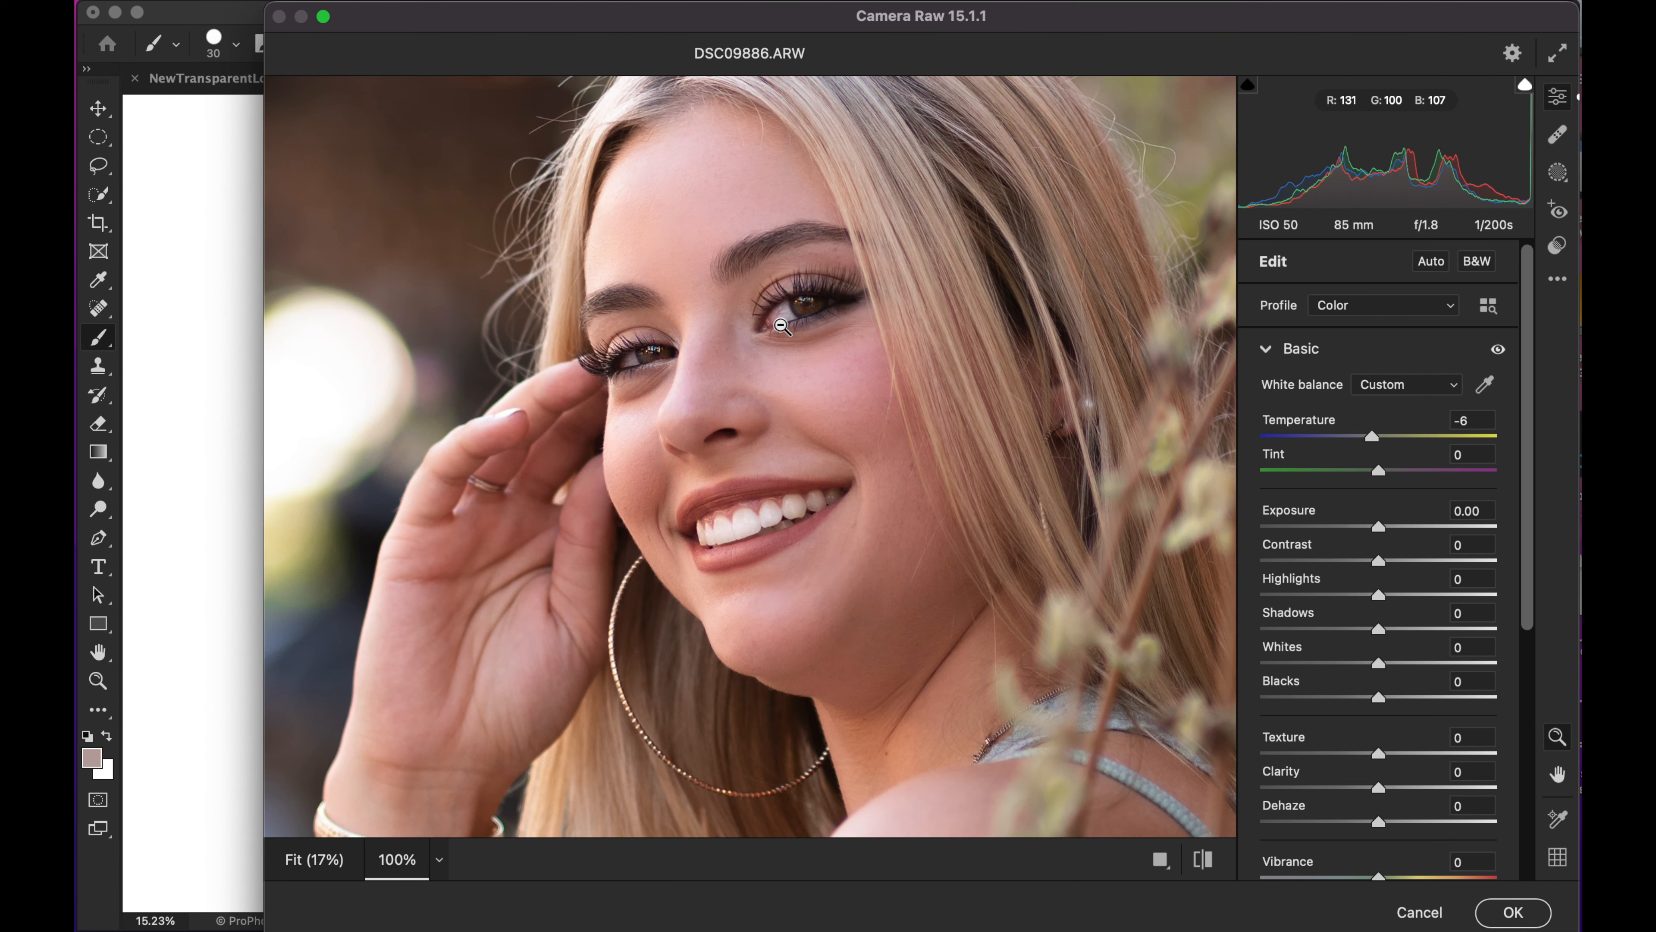
pyautogui.click(786, 391)
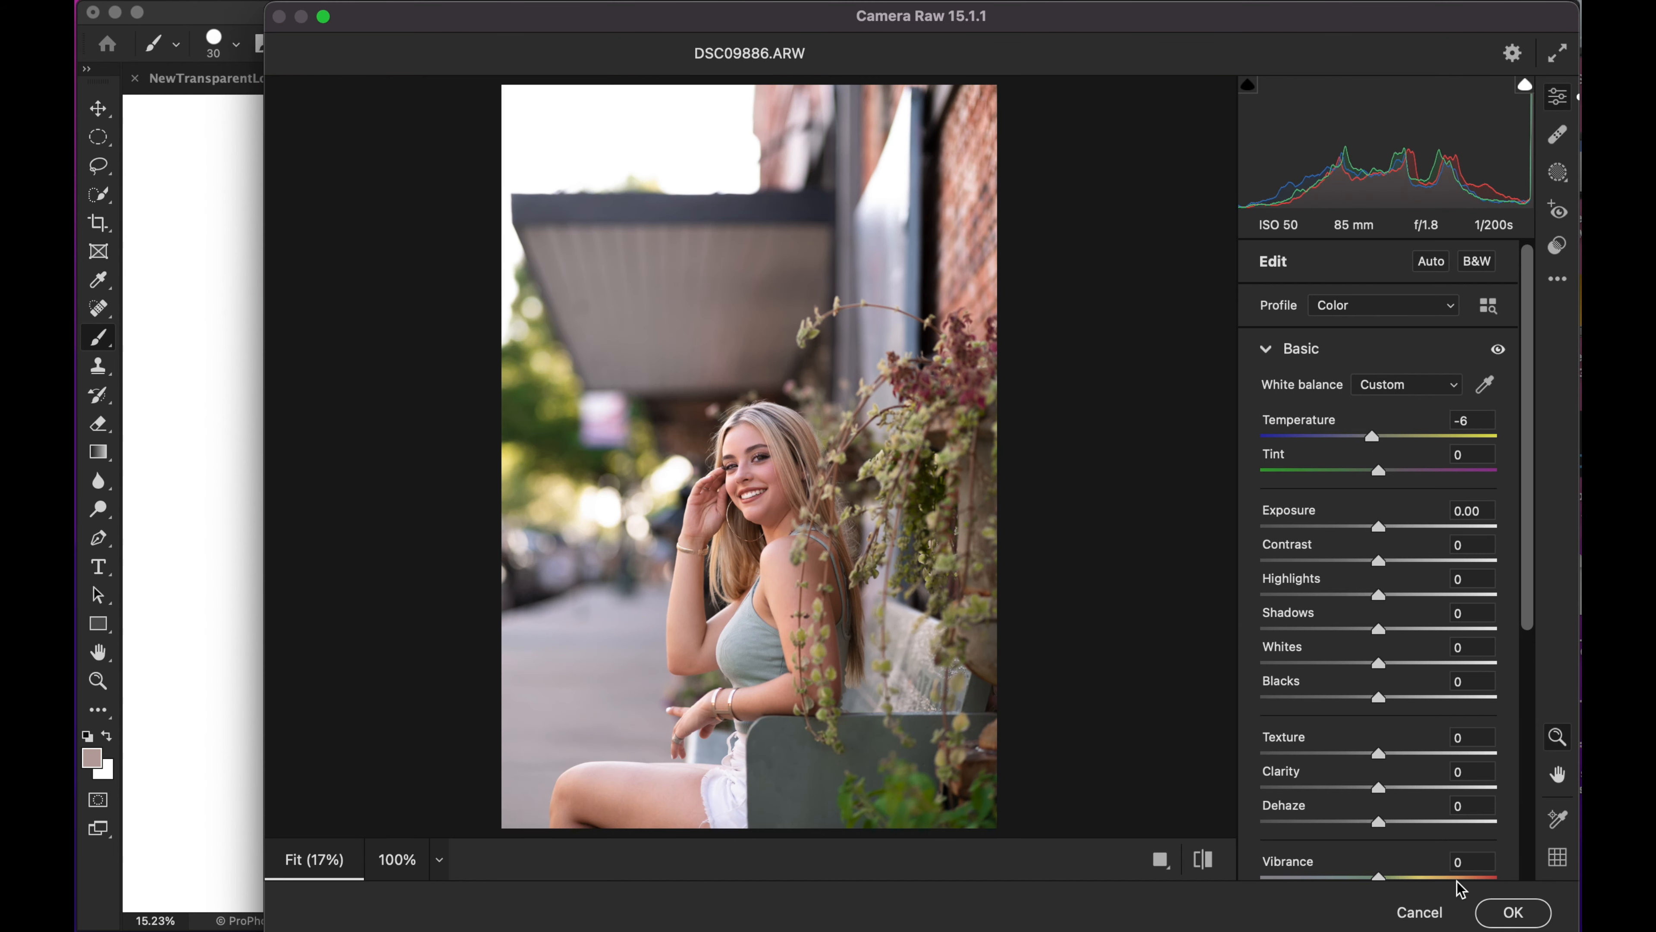
pyautogui.click(1511, 912)
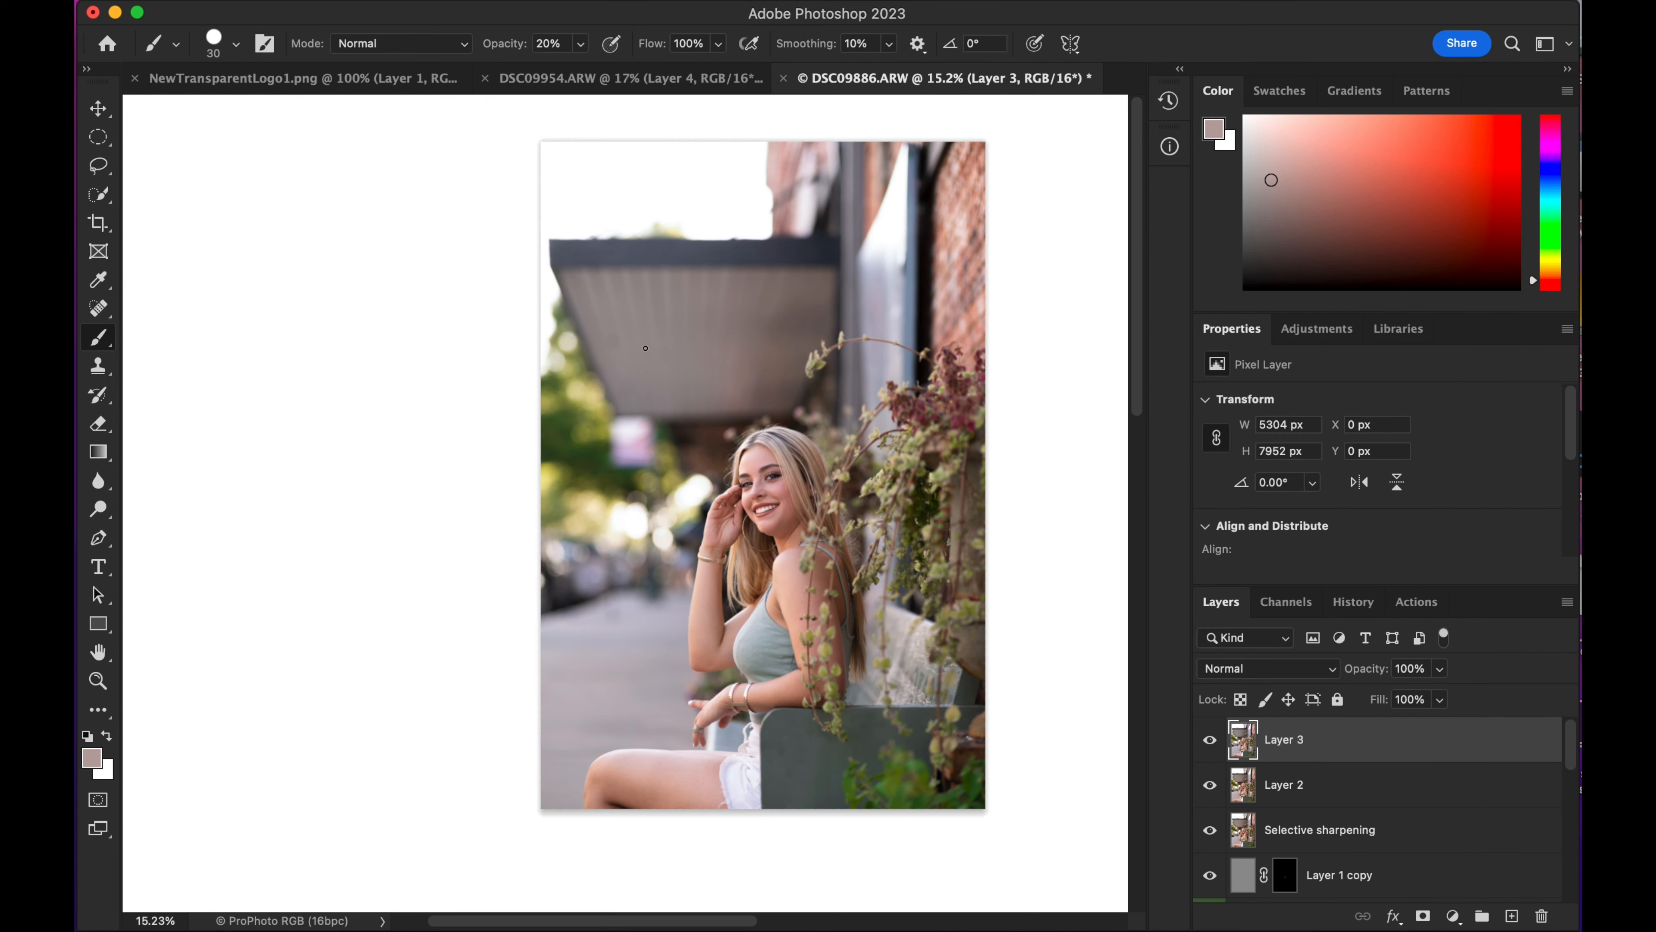
# Step: Crop the photo to a 4:5 (8:10) ratio, trimming the top and keeping the subject's legs in the frame
pyautogui.click(98, 223)
pyautogui.click(287, 43)
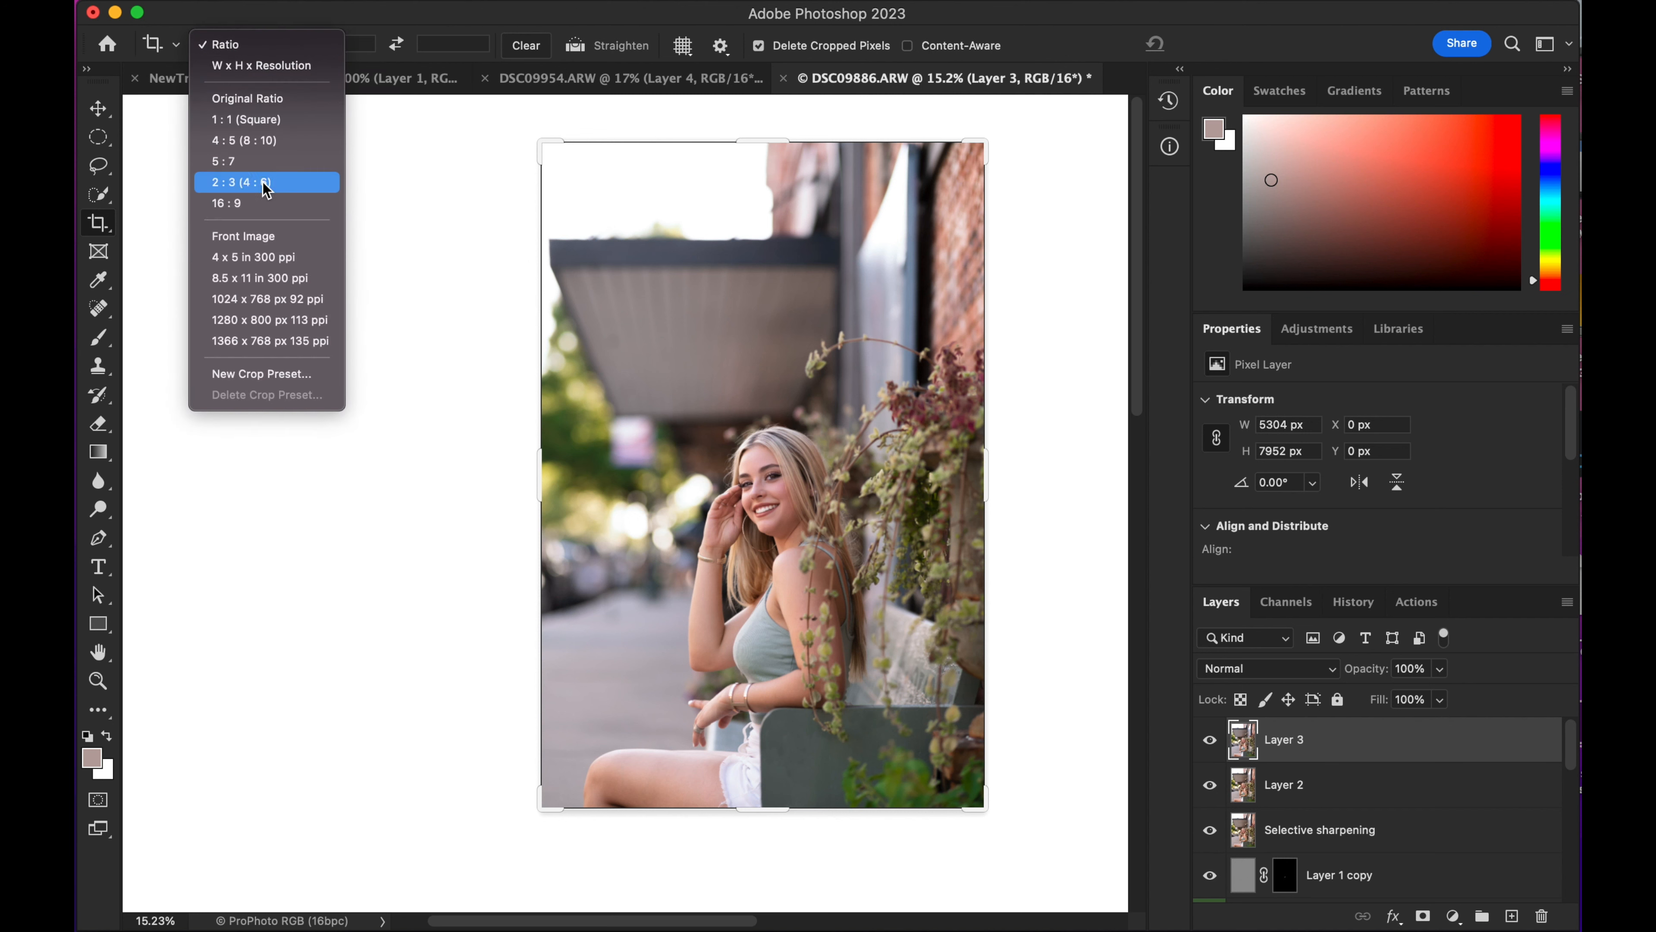
pyautogui.click(263, 141)
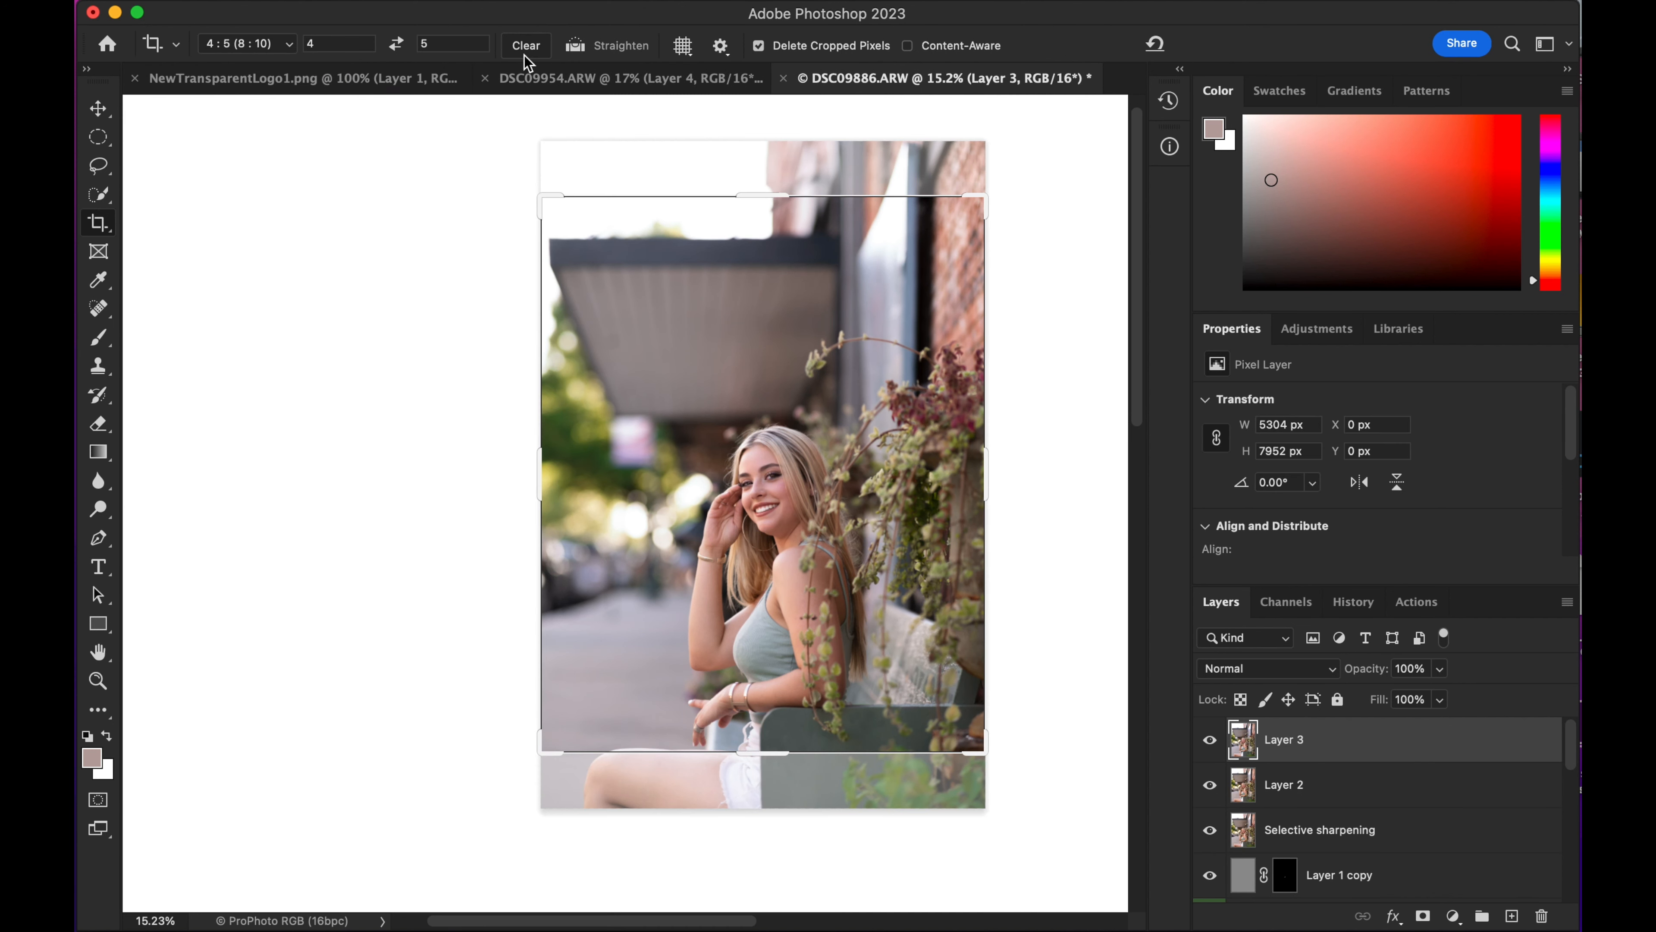
pyautogui.click(525, 44)
pyautogui.click(284, 43)
pyautogui.click(287, 141)
pyautogui.moveTo(779, 476); pyautogui.dragTo(776, 410)
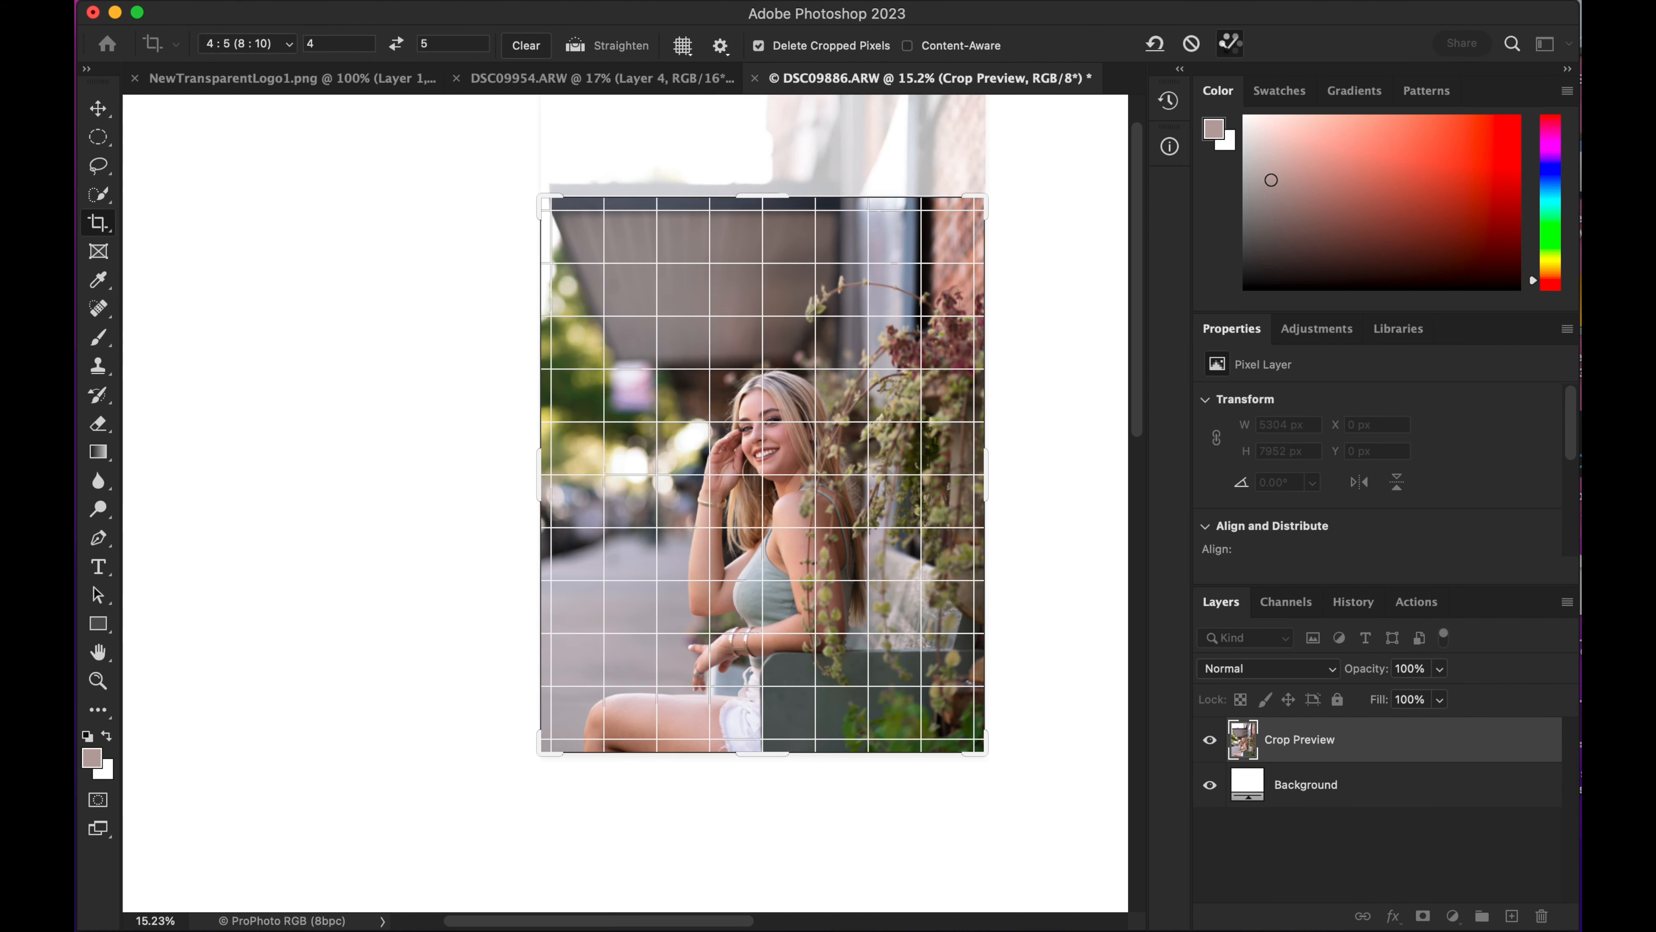
pyautogui.click(1230, 43)
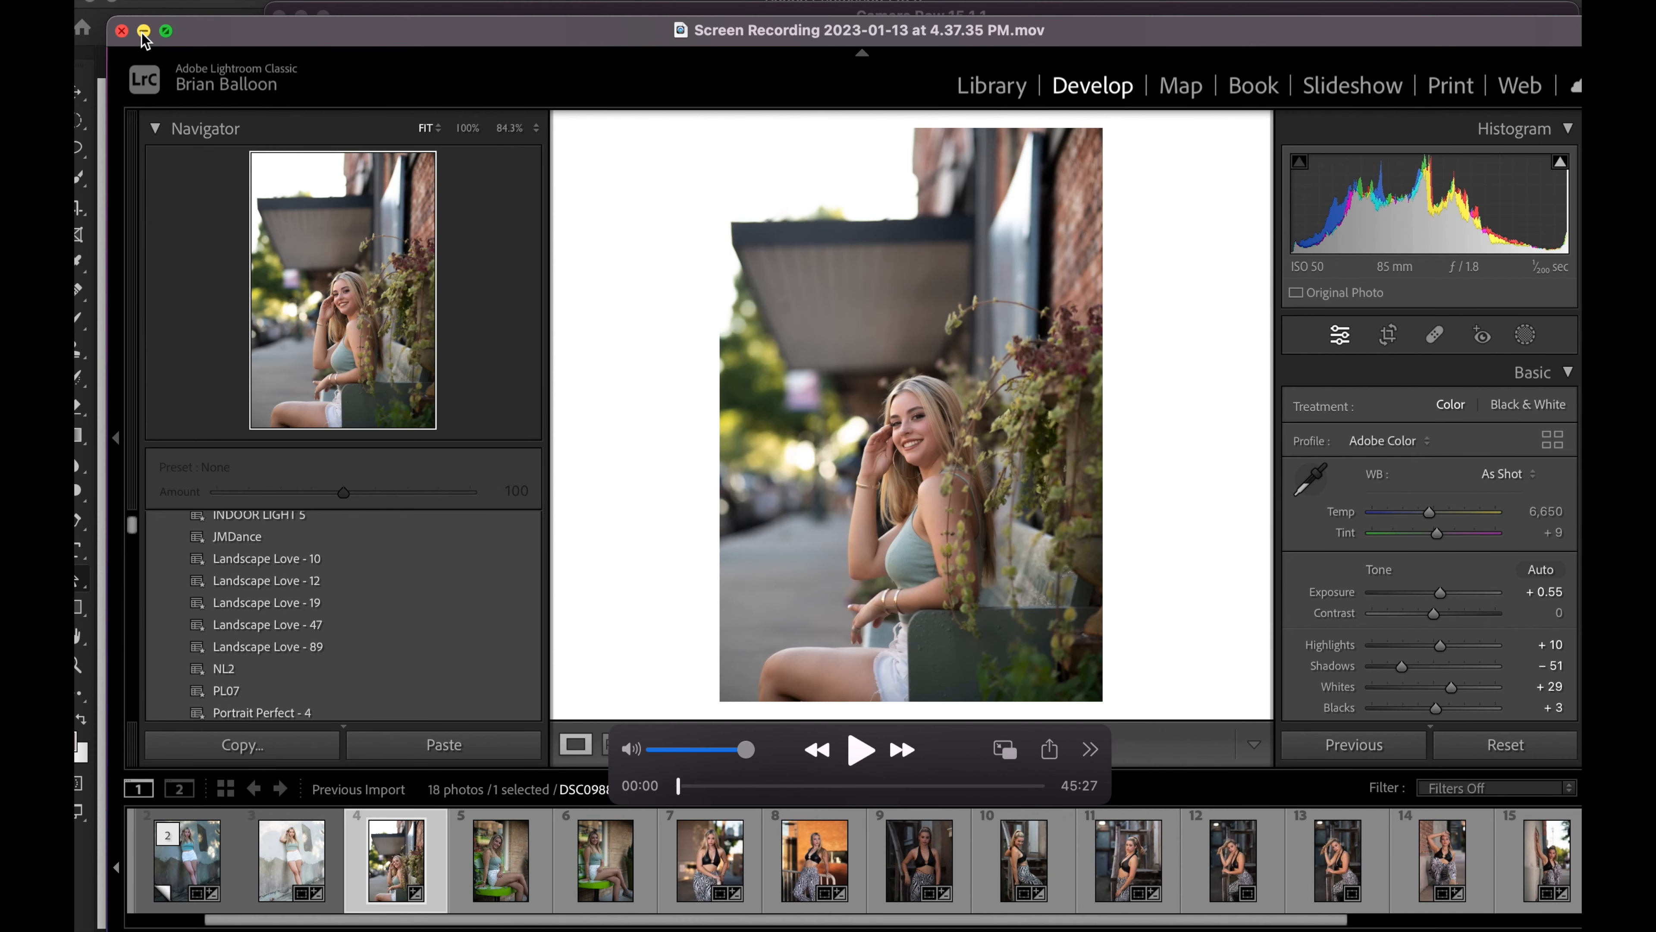
# Step: Minimize the screen recording window, then set Whites to +50 and Contrast to +19 in Camera Raw
pyautogui.click(144, 31)
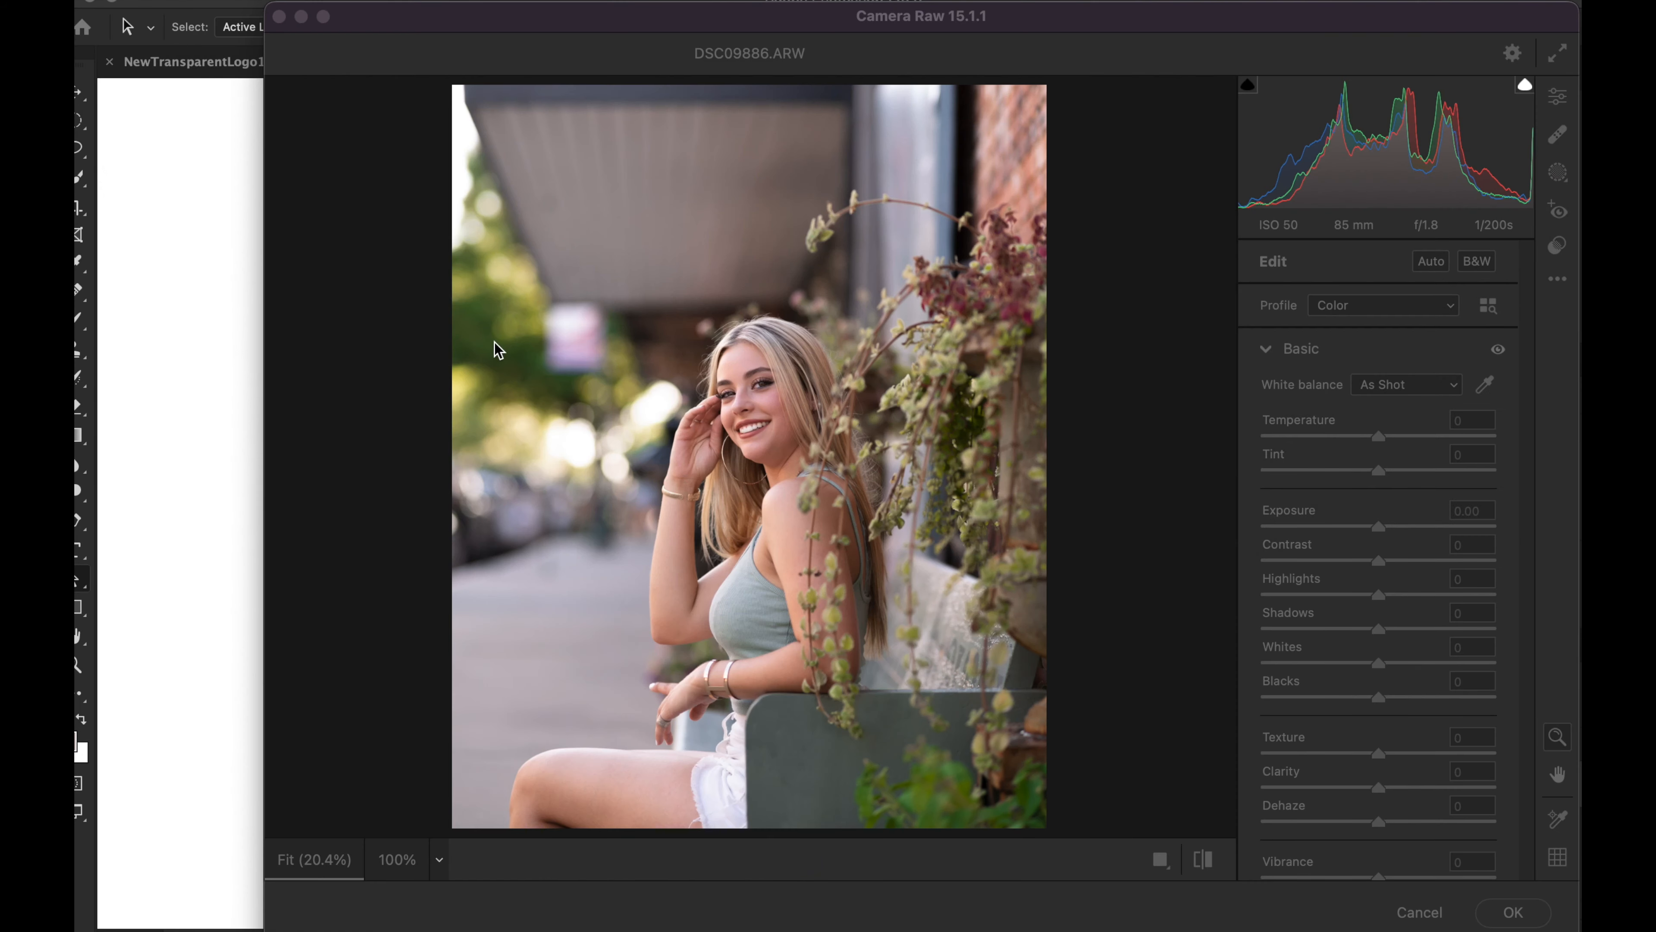
pyautogui.click(1094, 29)
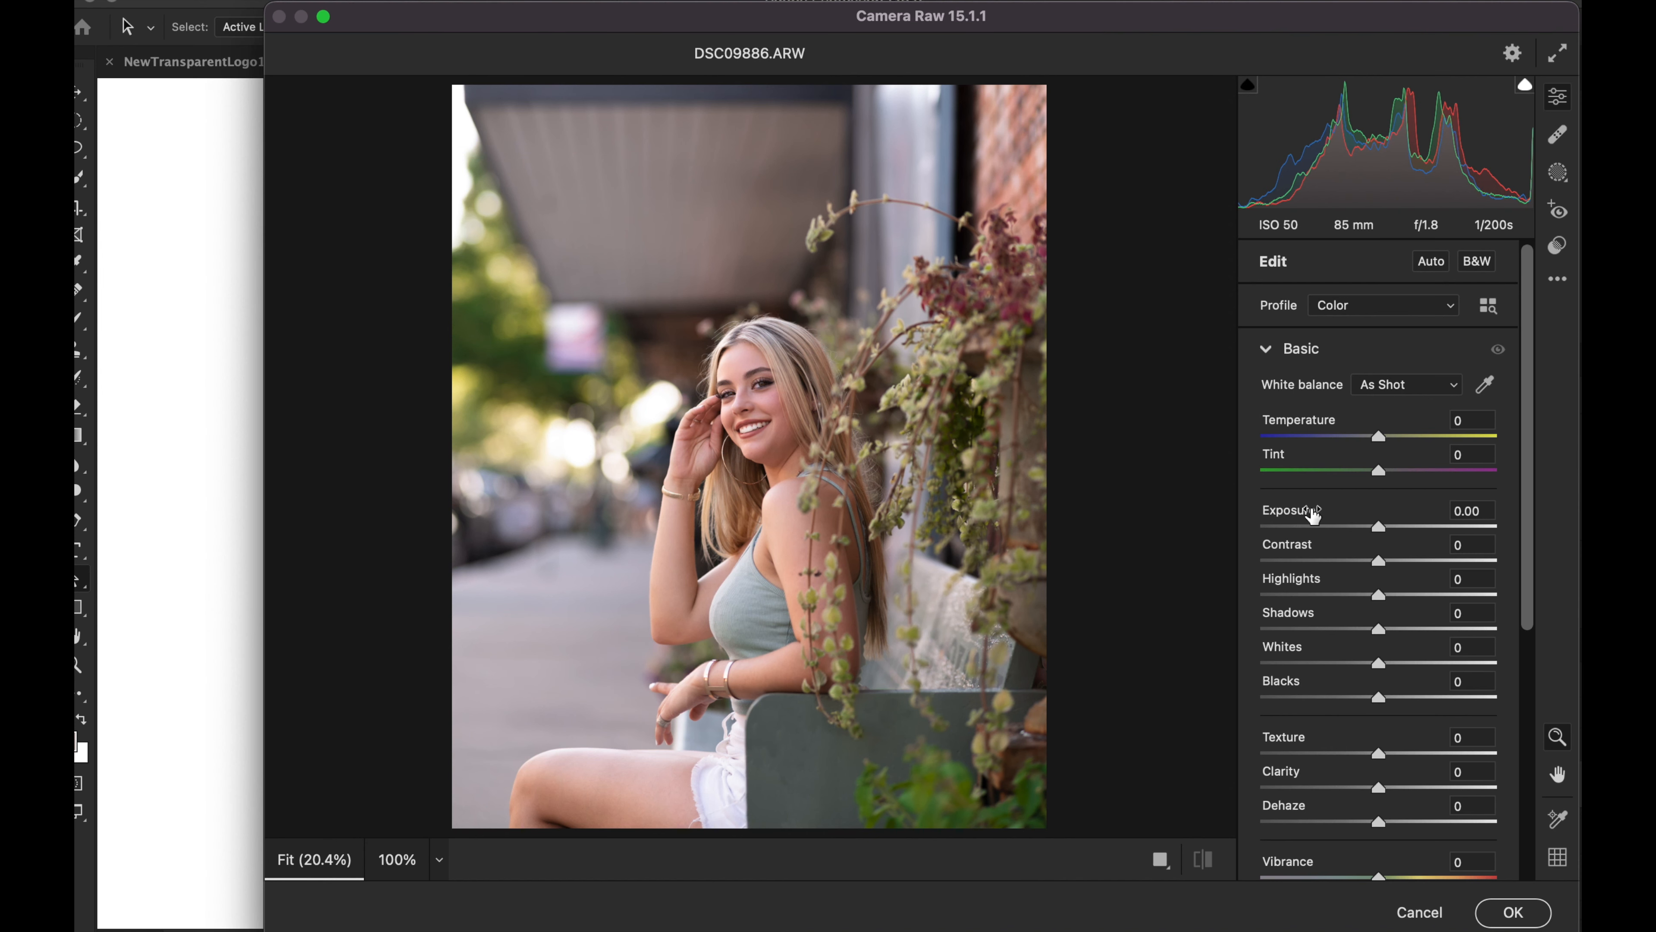
pyautogui.moveTo(1318, 522)
pyautogui.moveTo(1387, 667); pyautogui.dragTo(1437, 659)
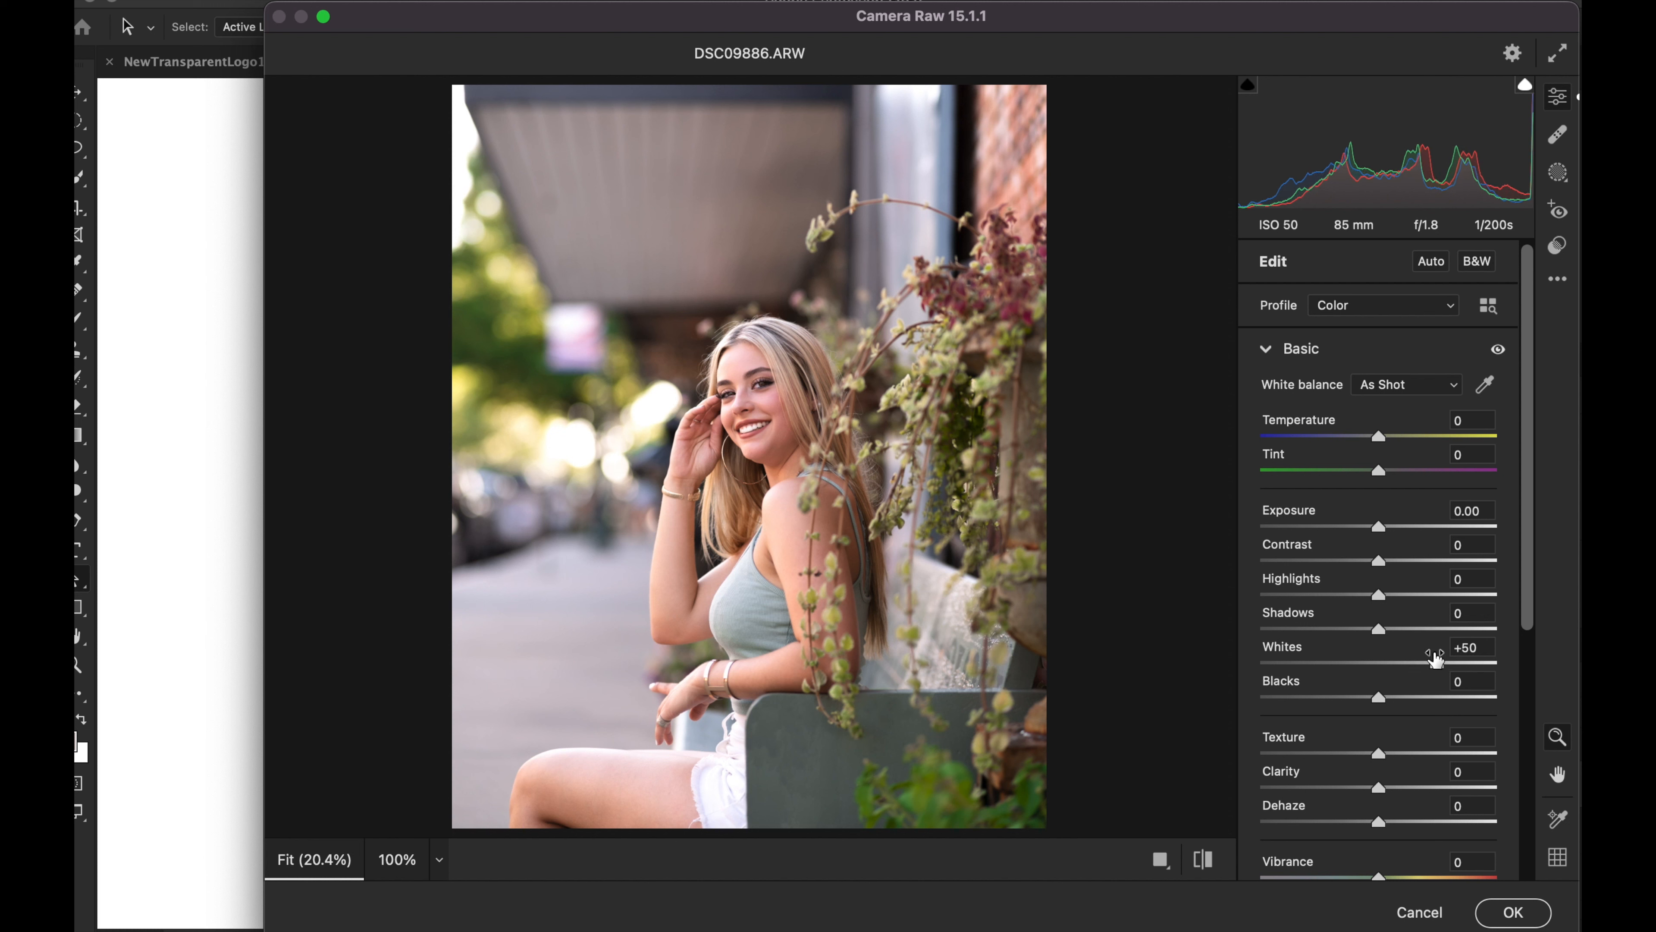
pyautogui.moveTo(1378, 561)
pyautogui.mouseDown()
pyautogui.moveTo(1360, 562)
pyautogui.moveTo(1401, 561)
pyautogui.mouseUp()
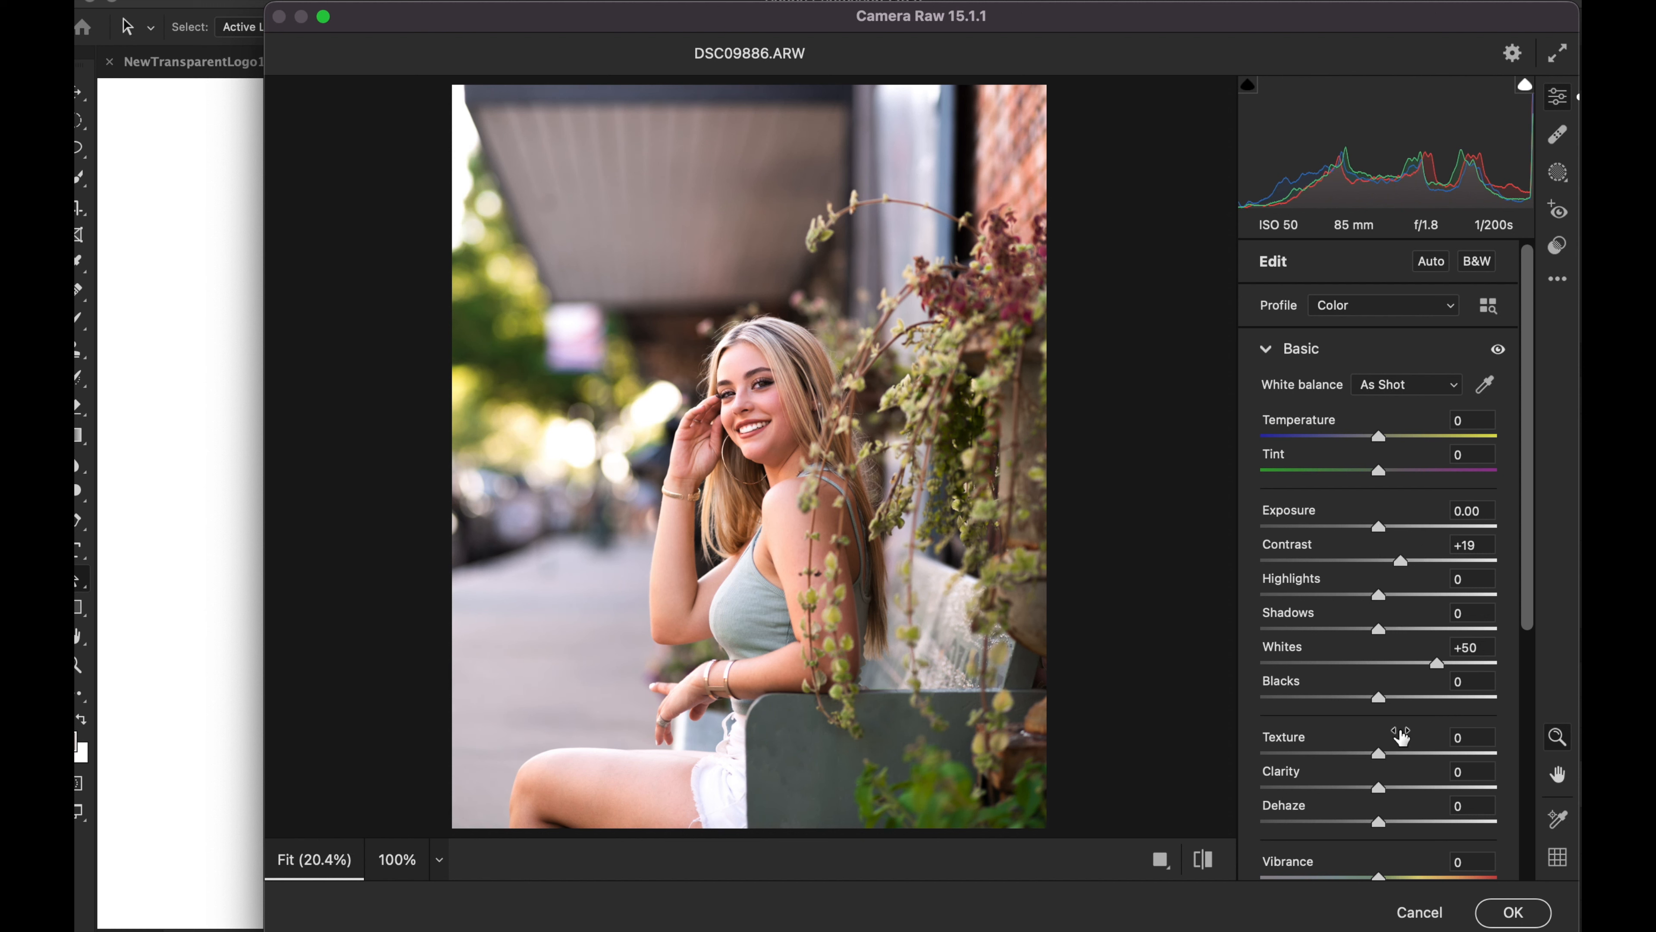
# Step: Set Clarity to -15 and apply the Camera Raw adjustments
pyautogui.moveTo(1379, 788); pyautogui.dragTo(1348, 791)
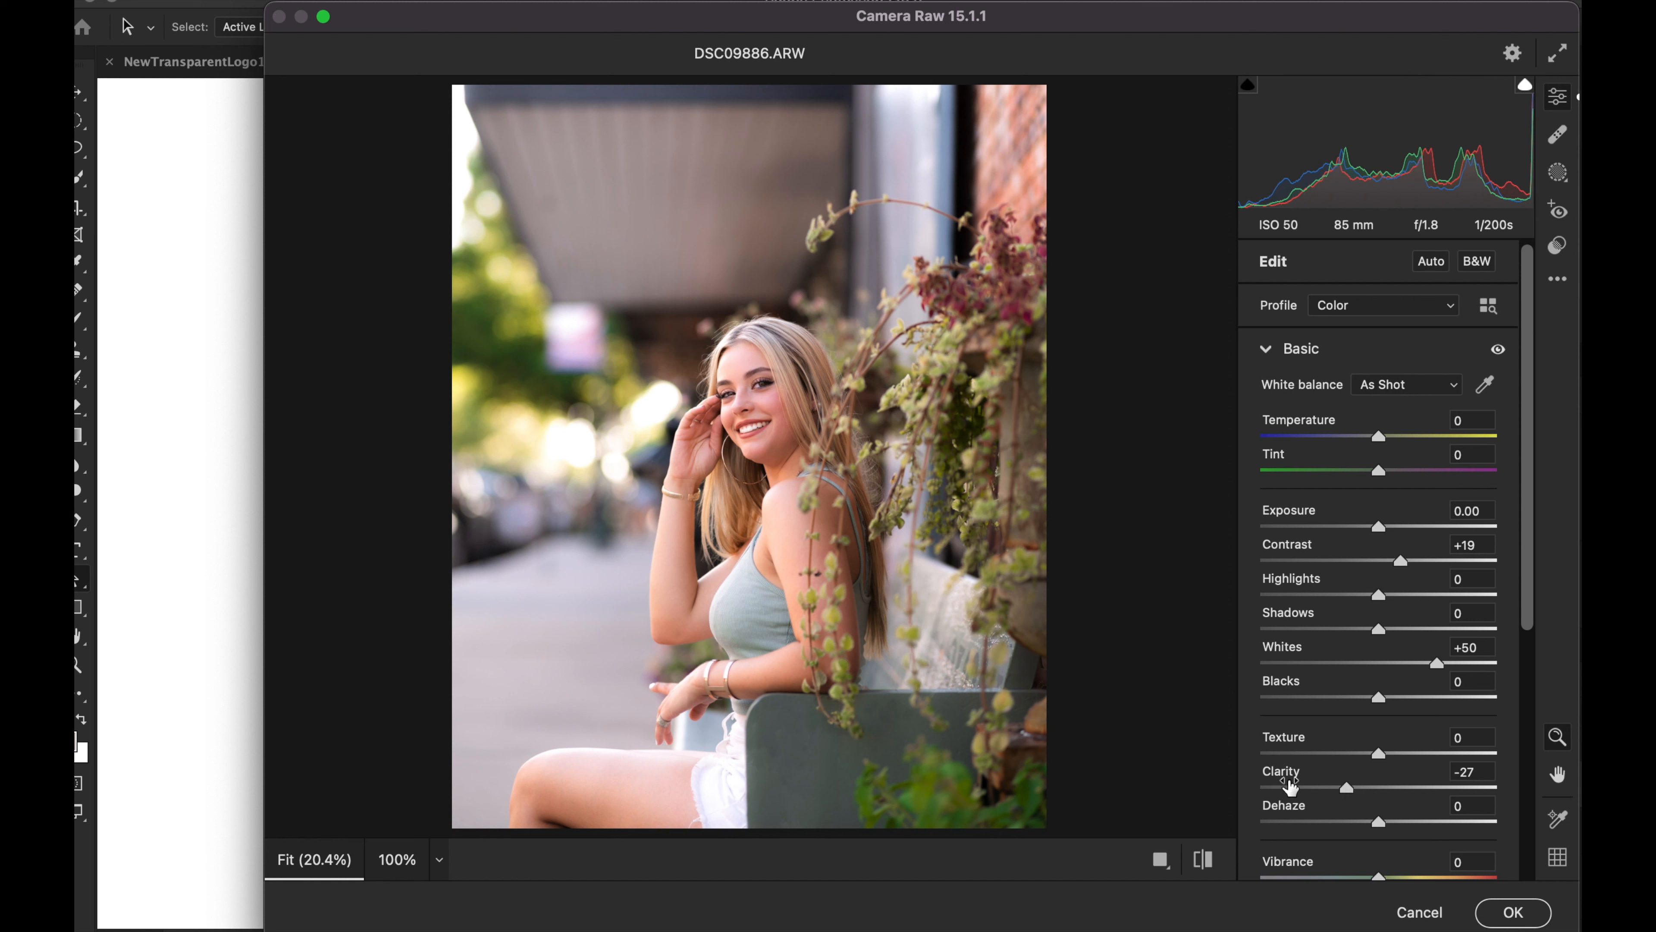
pyautogui.moveTo(1290, 786)
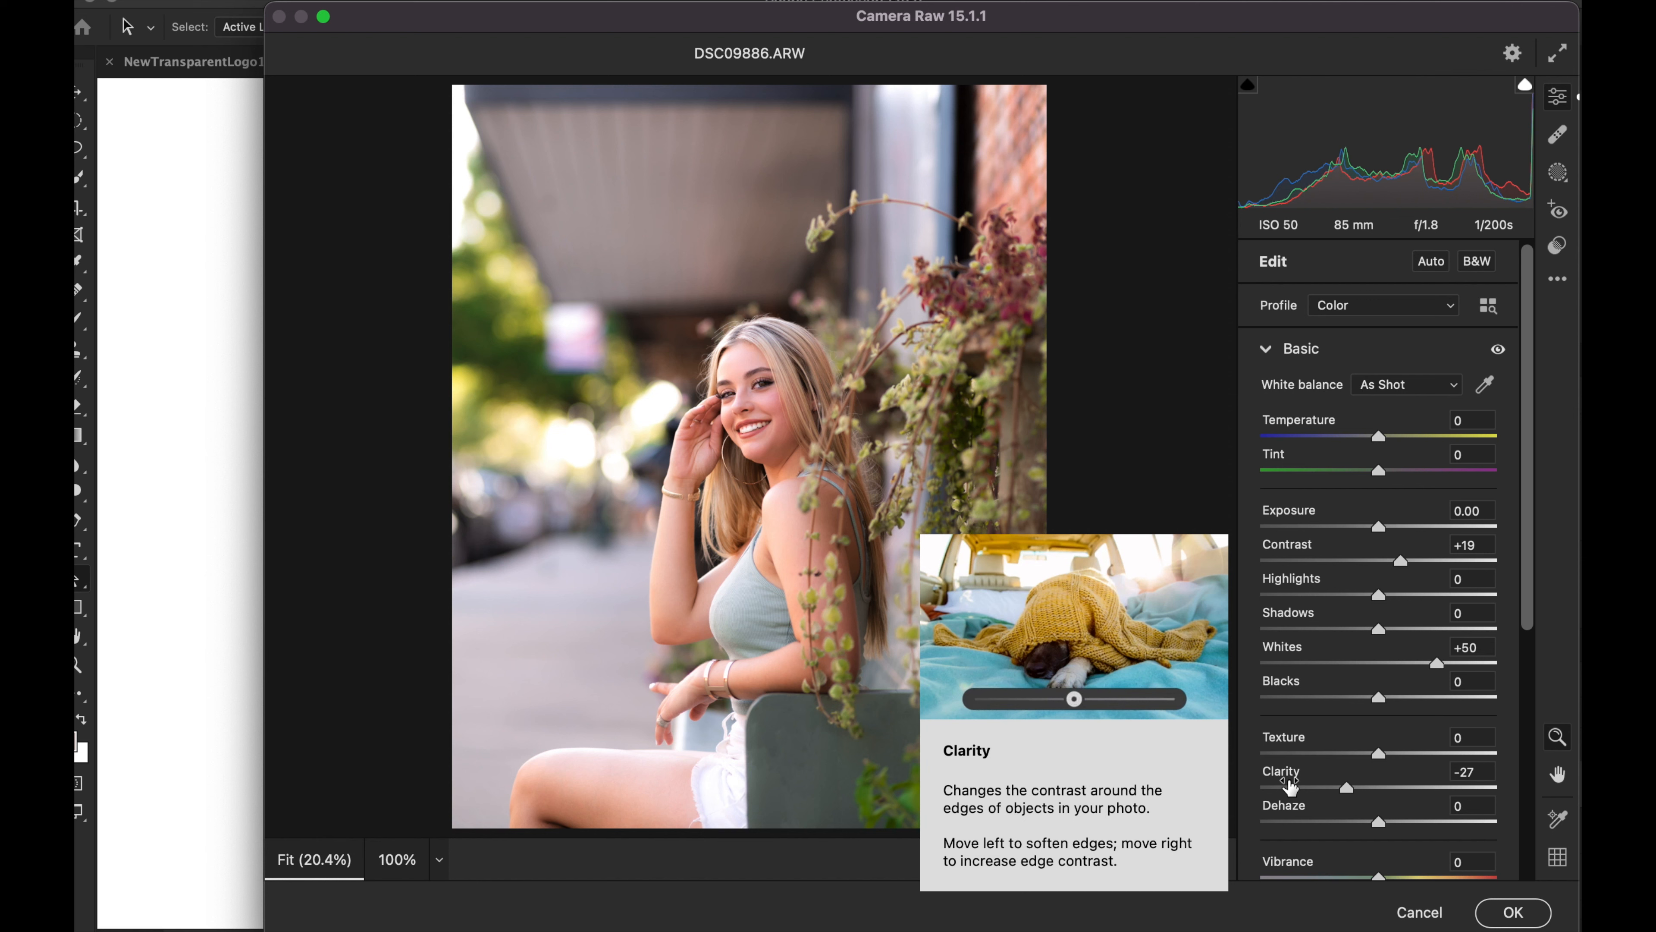
pyautogui.moveTo(1347, 789)
pyautogui.mouseDown()
pyautogui.moveTo(1310, 788)
pyautogui.moveTo(1377, 788)
pyautogui.moveTo(1341, 786)
pyautogui.moveTo(1358, 785)
pyautogui.mouseUp()
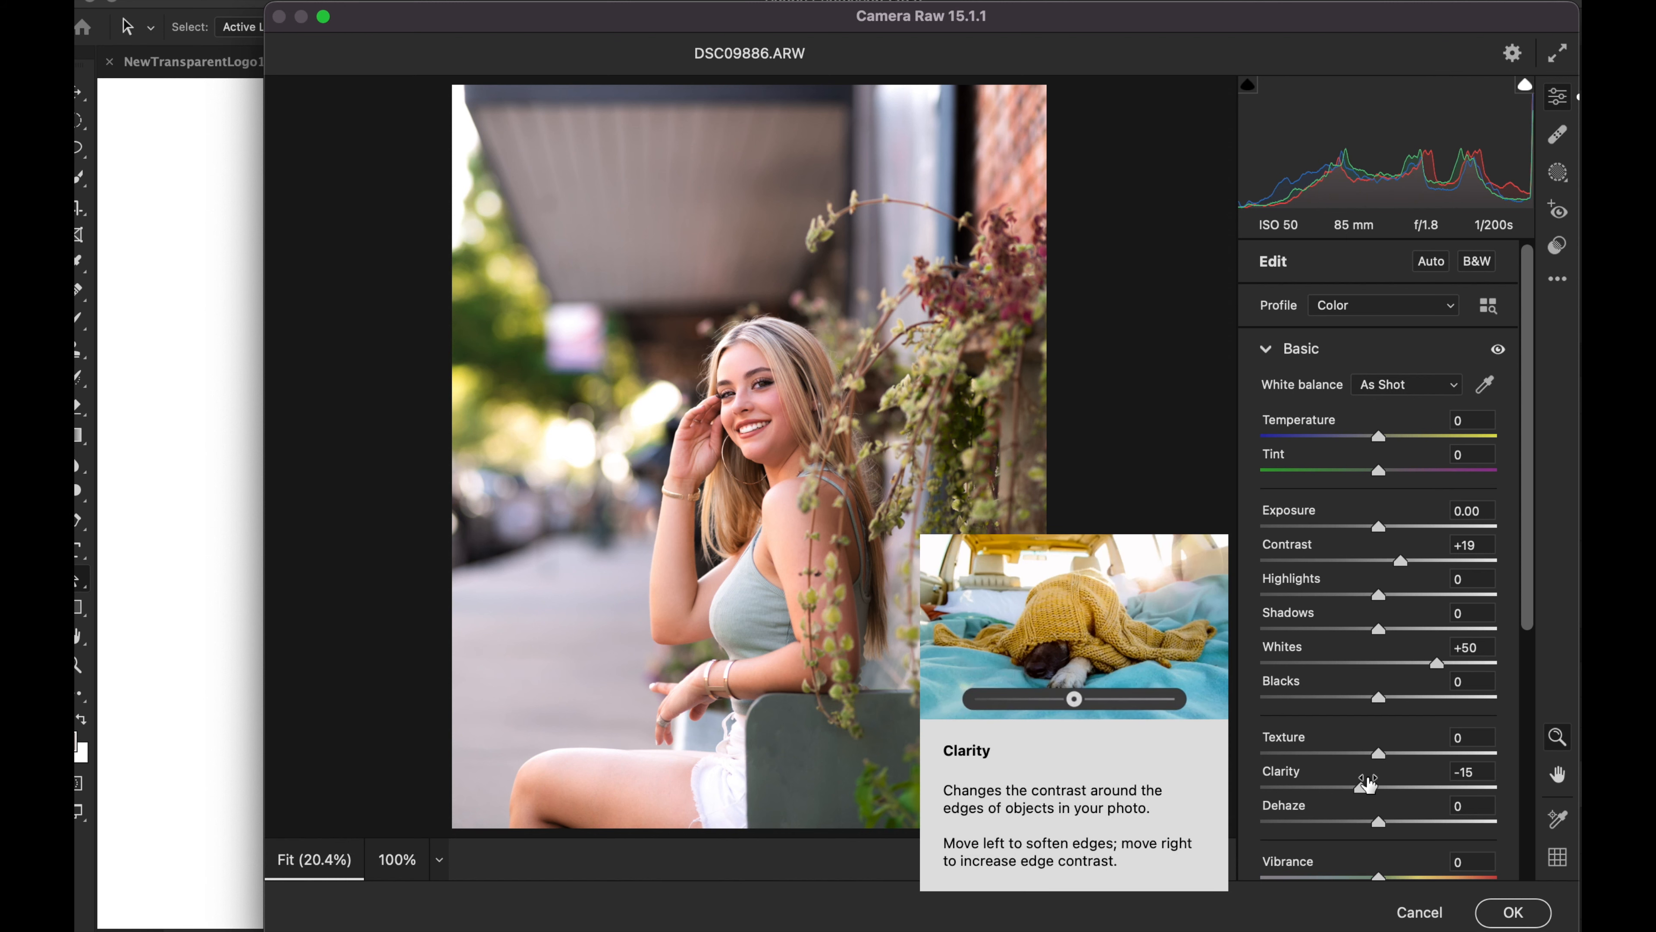
pyautogui.click(1514, 913)
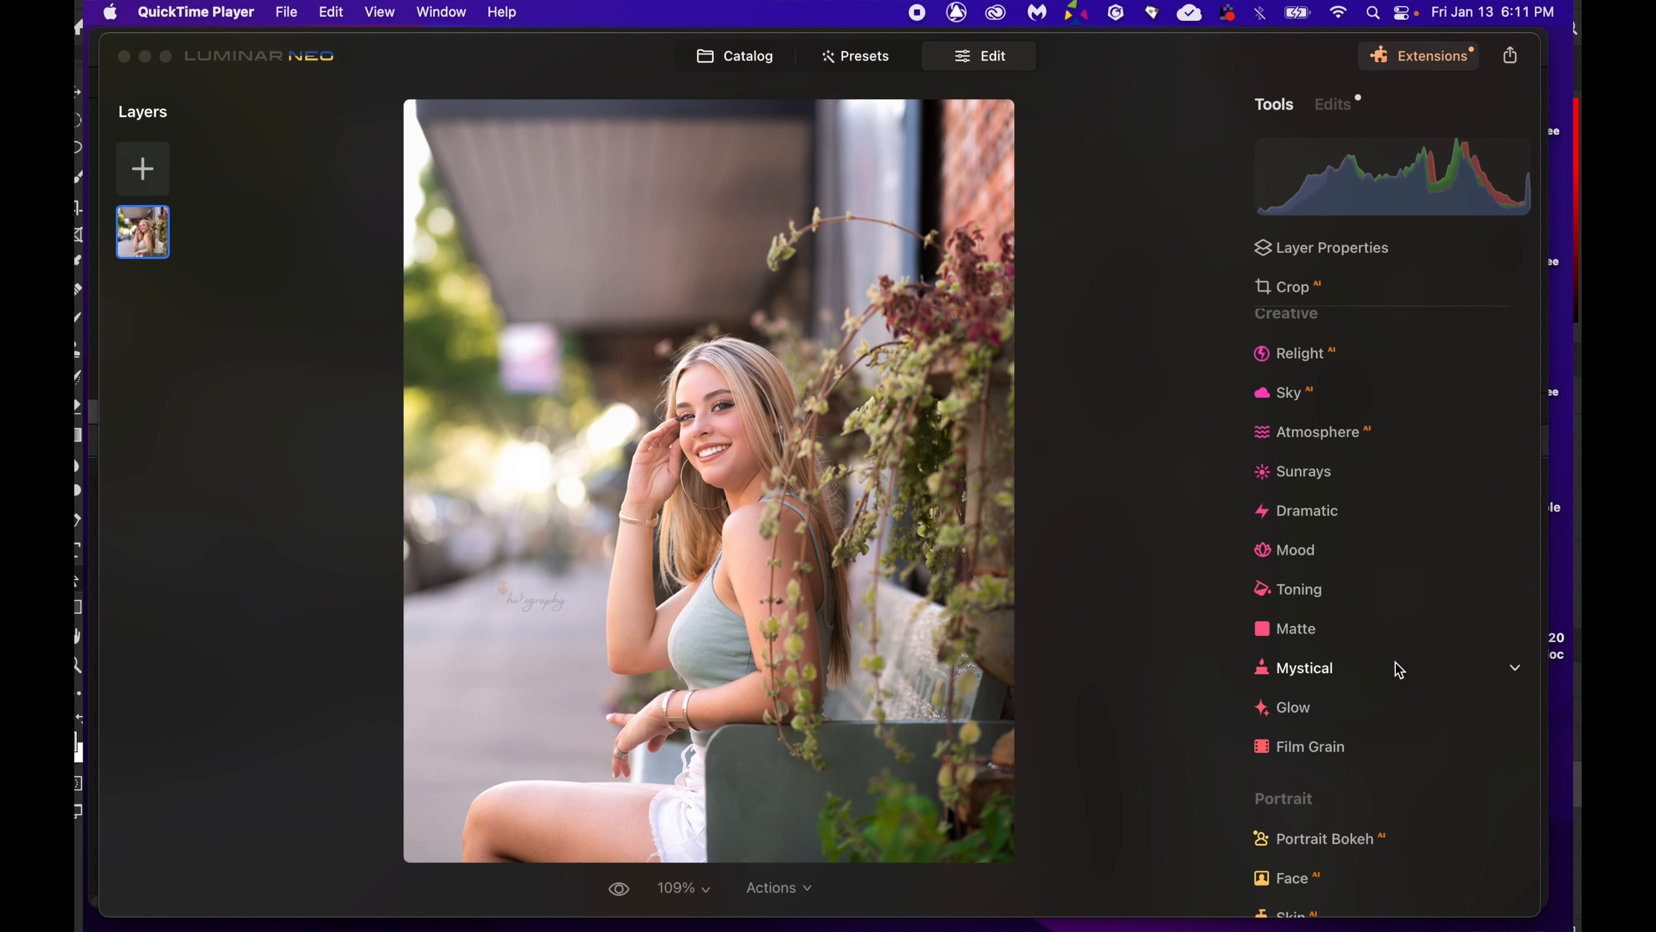
# Step: Switch to Luminar Neo and open the Sunrays tool
pyautogui.click(1318, 483)
pyautogui.click(1318, 483)
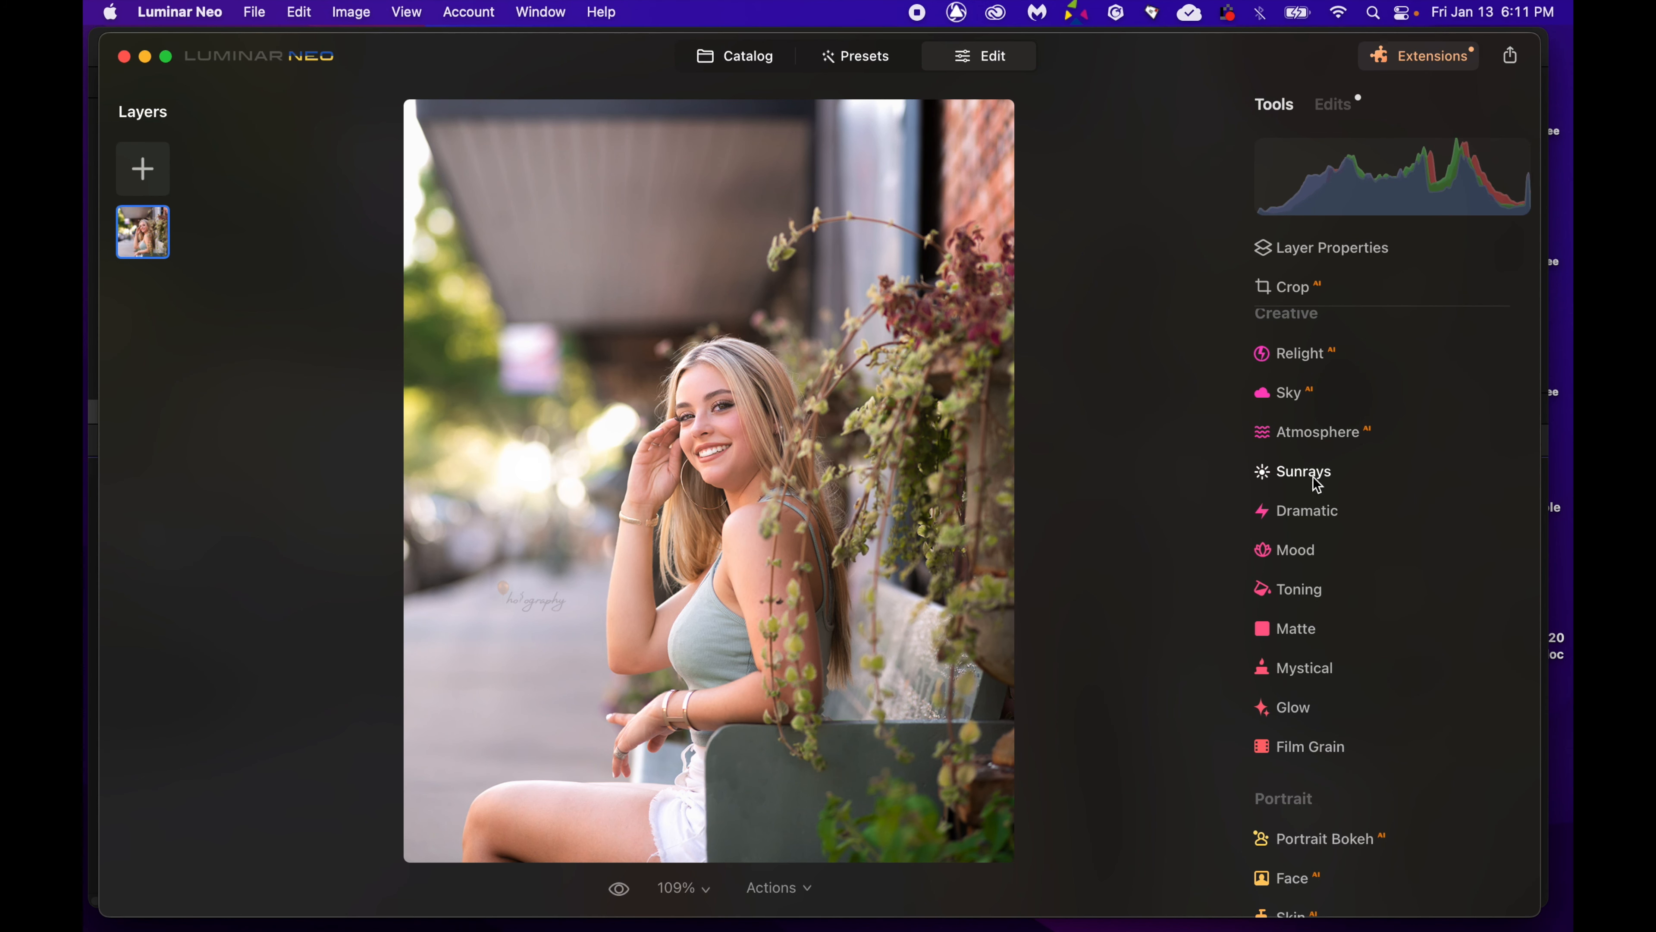